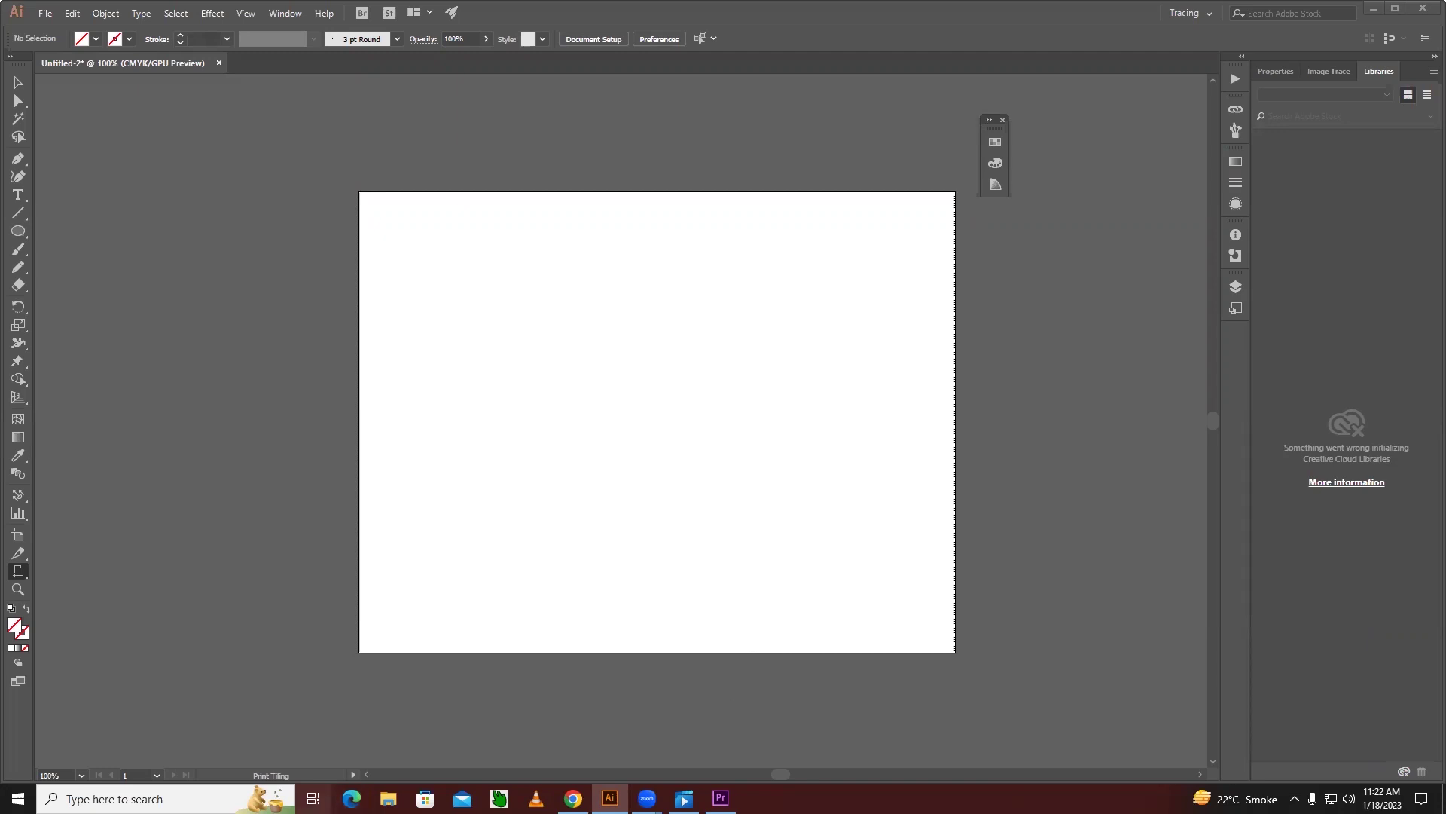
# Draw a test ellipse and a small rounded rectangle near the artboard's top
pyautogui.click(16, 590)
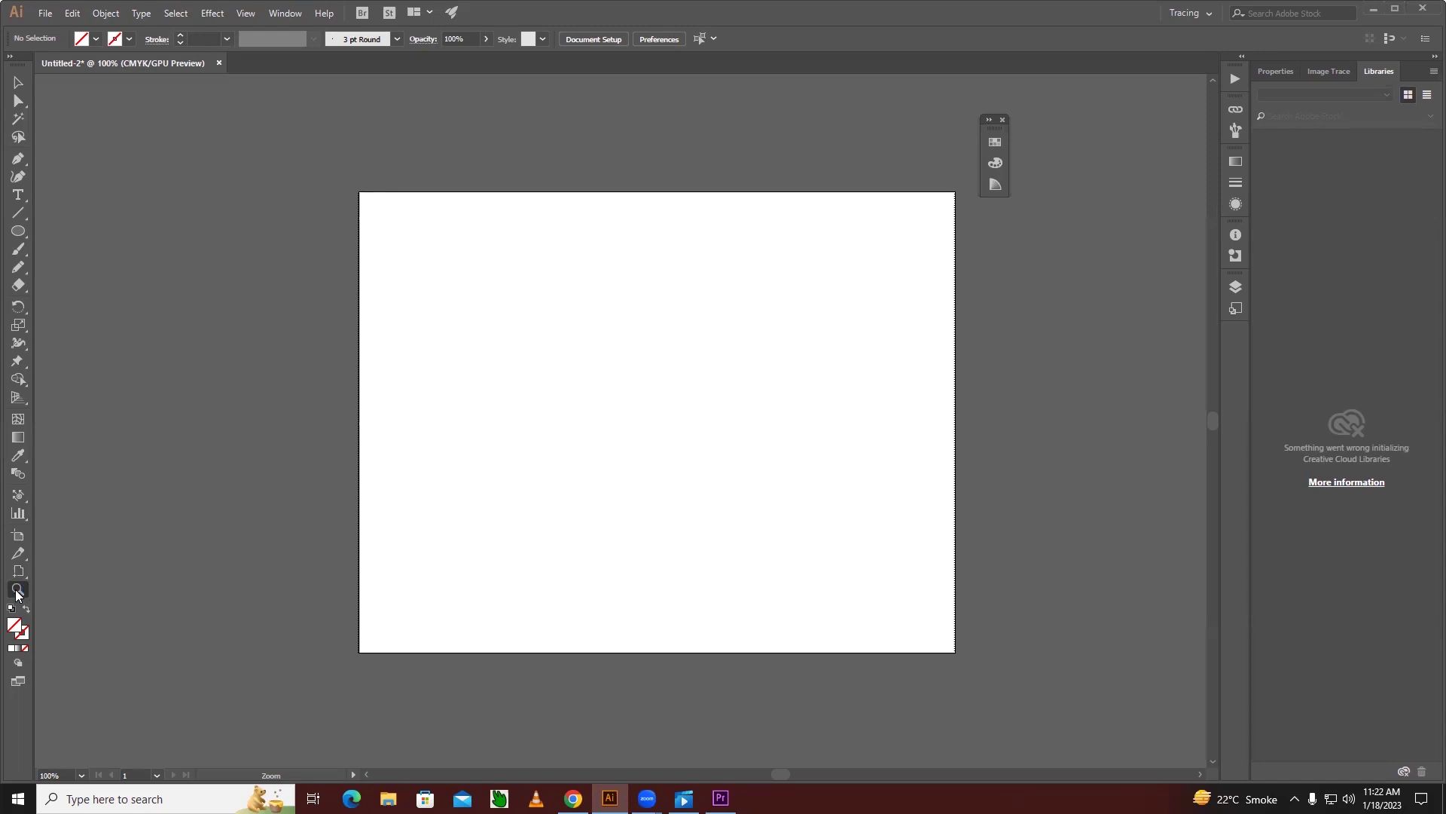
pyautogui.click(18, 231)
pyautogui.moveTo(404, 233); pyautogui.dragTo(574, 421)
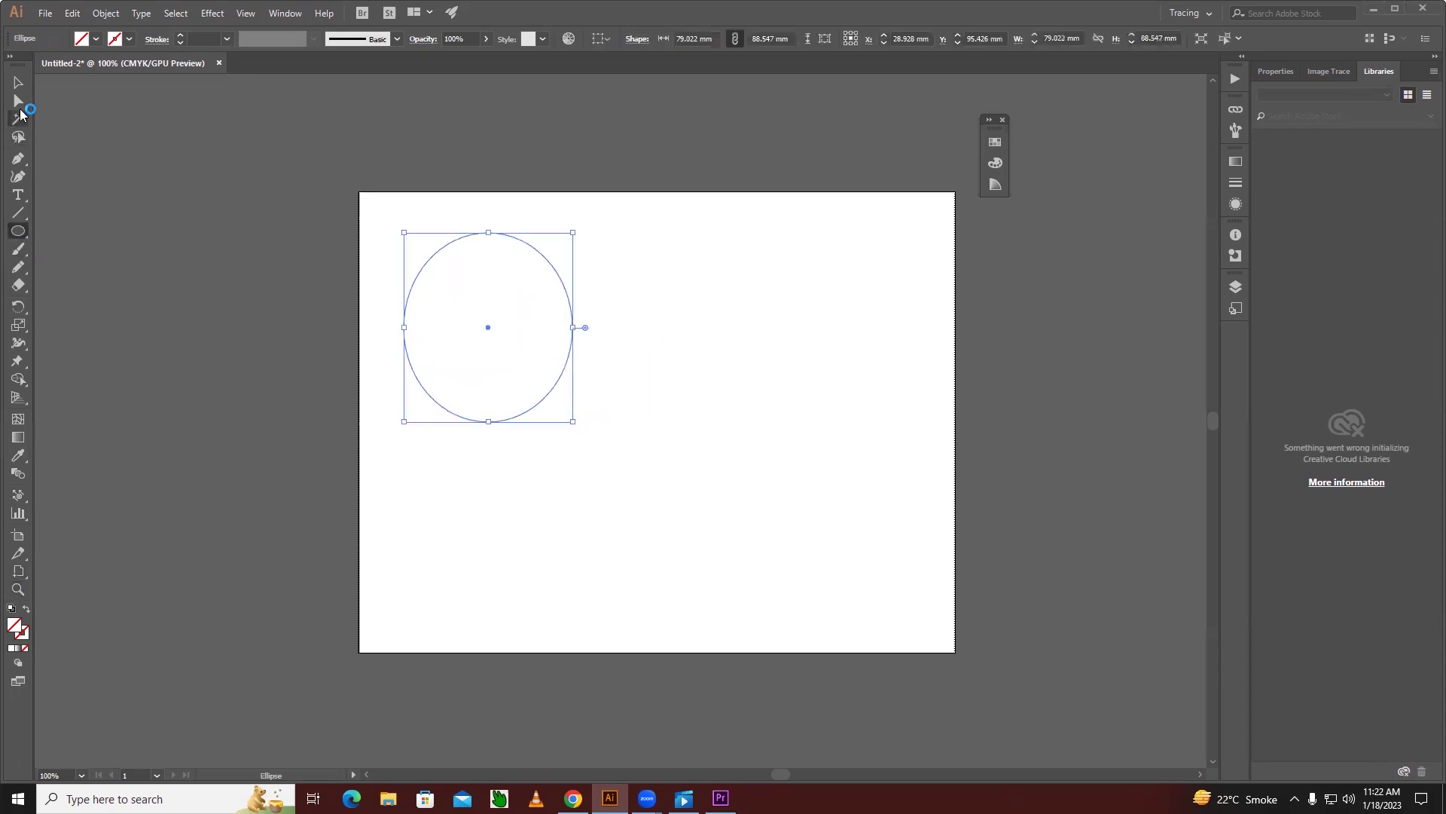
pyautogui.moveTo(18, 231); pyautogui.dragTo(61, 250)
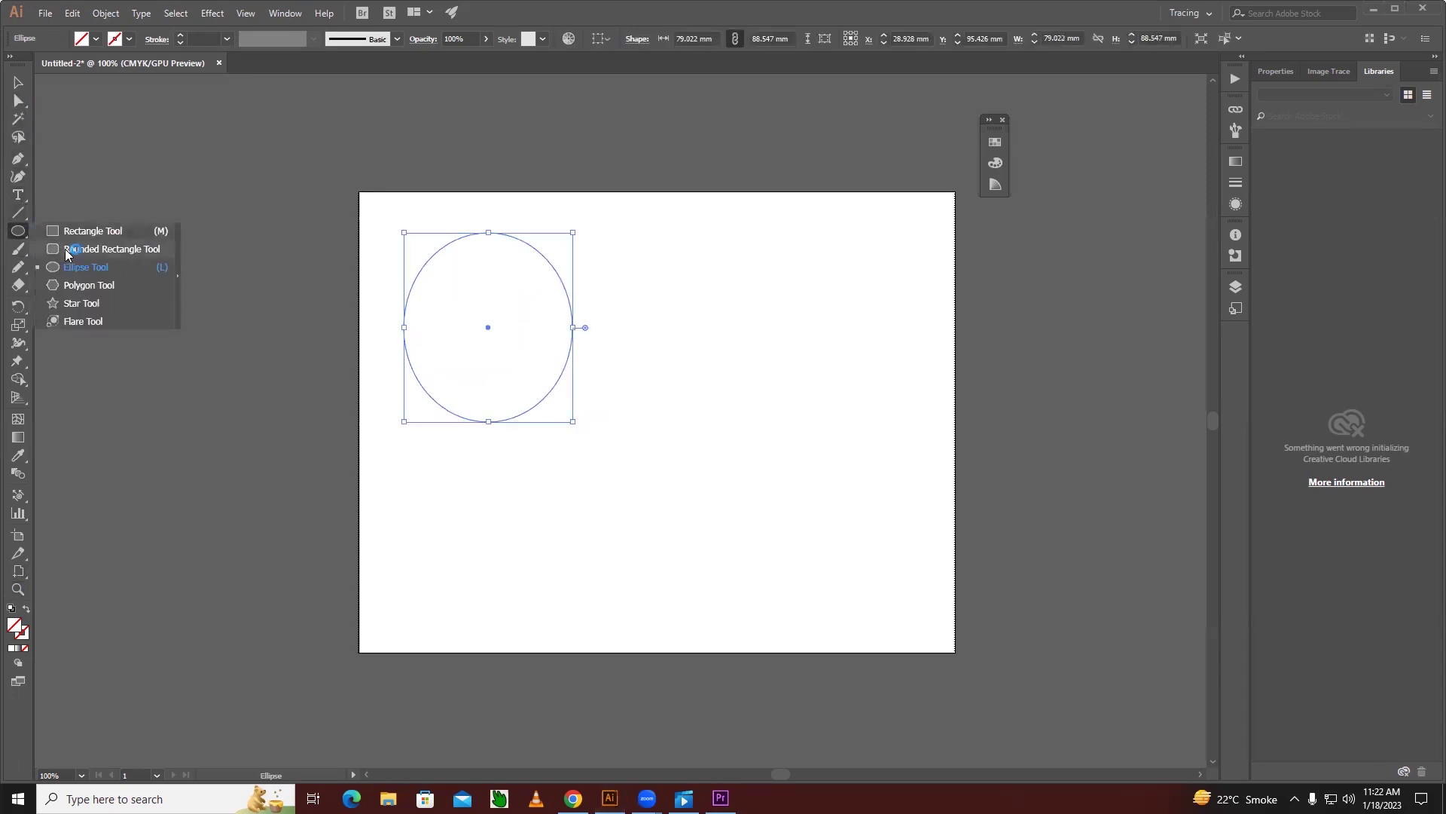
pyautogui.moveTo(647, 263); pyautogui.dragTo(706, 303)
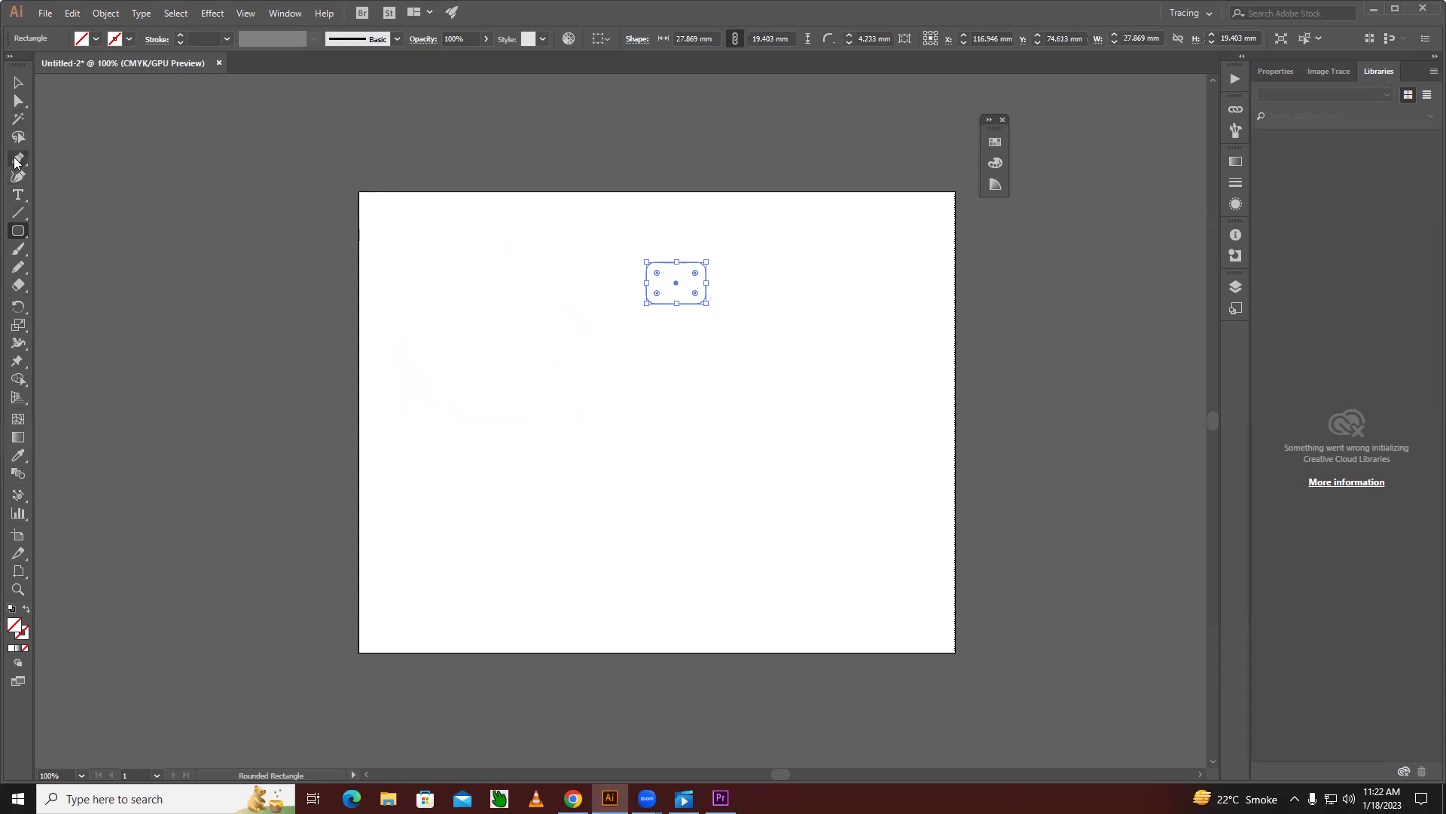
# Deselect everything and reset colours to the default black 1 pt stroke, no fill
pyautogui.click(15, 160)
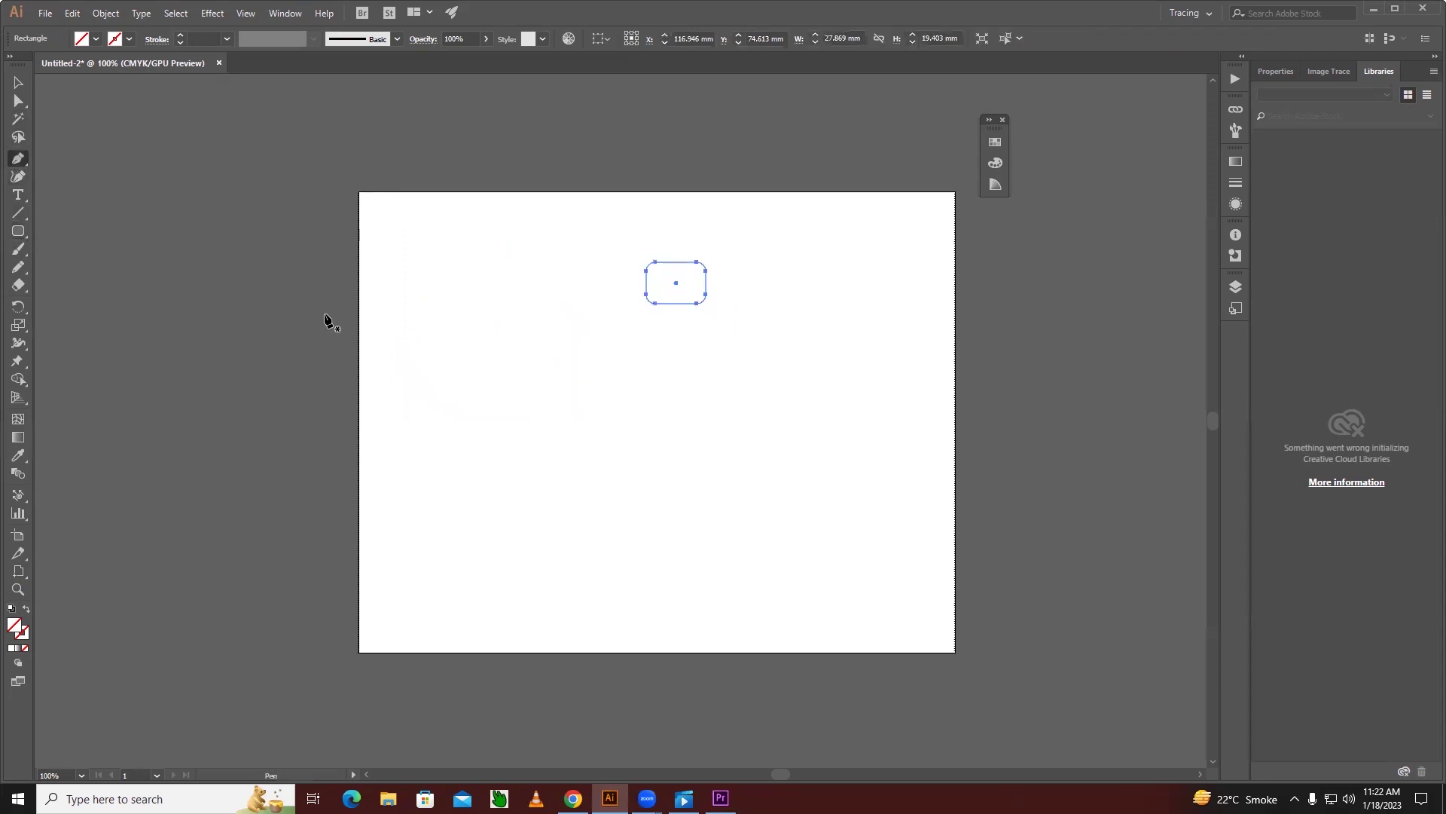
pyautogui.keyDown('ctrl'); pyautogui.click(525, 468); pyautogui.keyUp('ctrl')
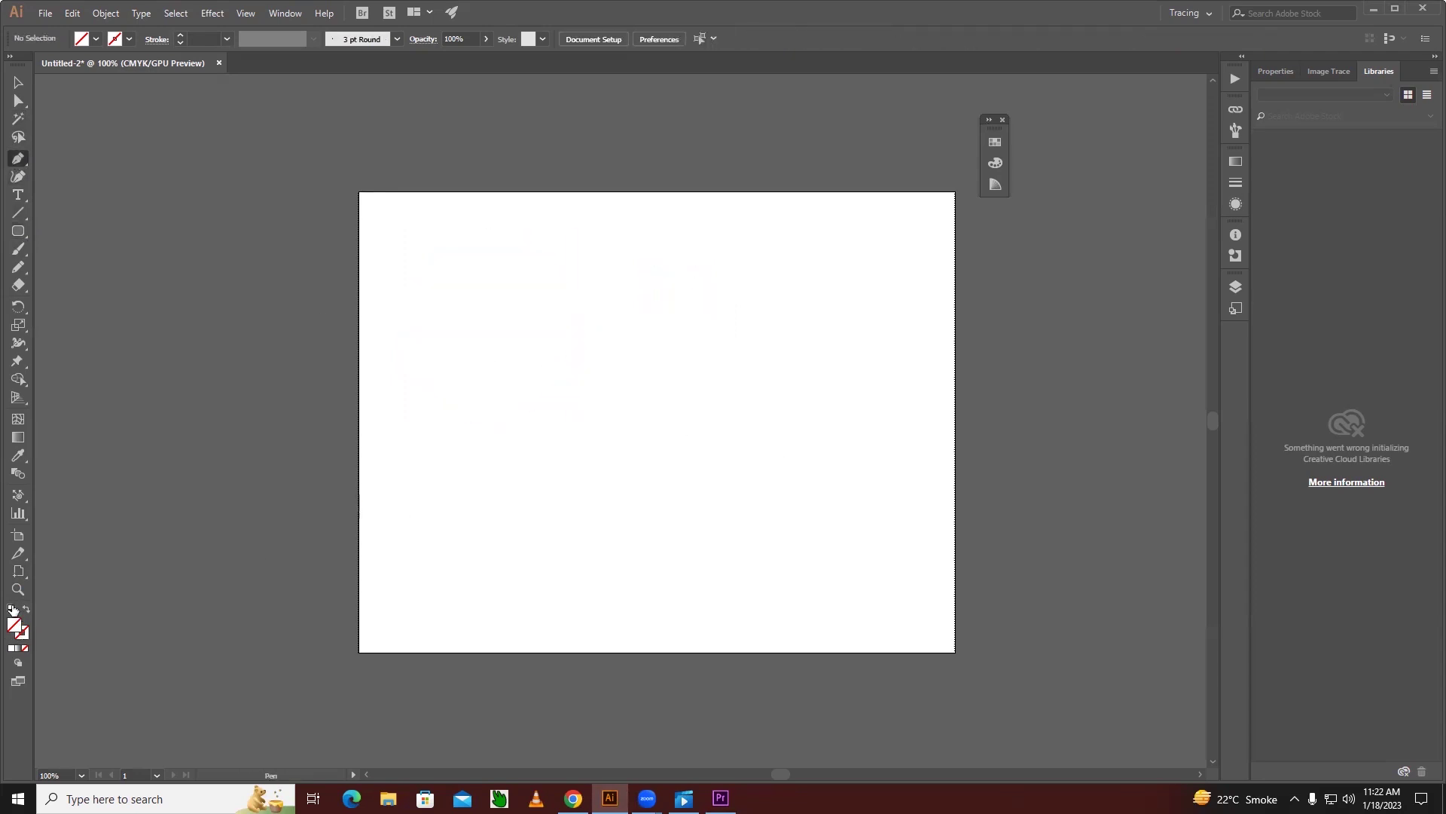
pyautogui.click(12, 608)
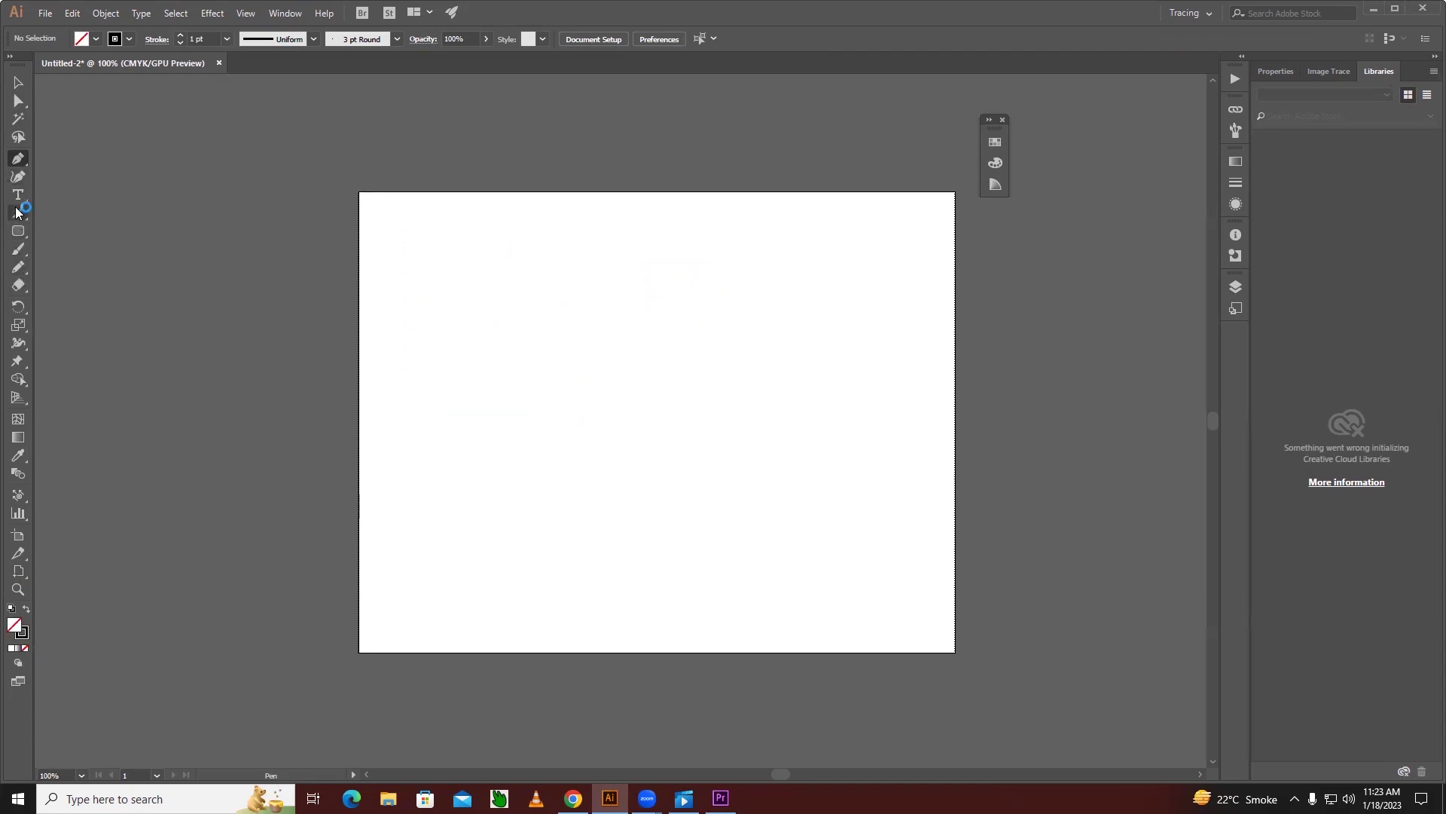
# Draw rounded rectangles across the top of the artboard, with the third on the right
pyautogui.click(18, 231)
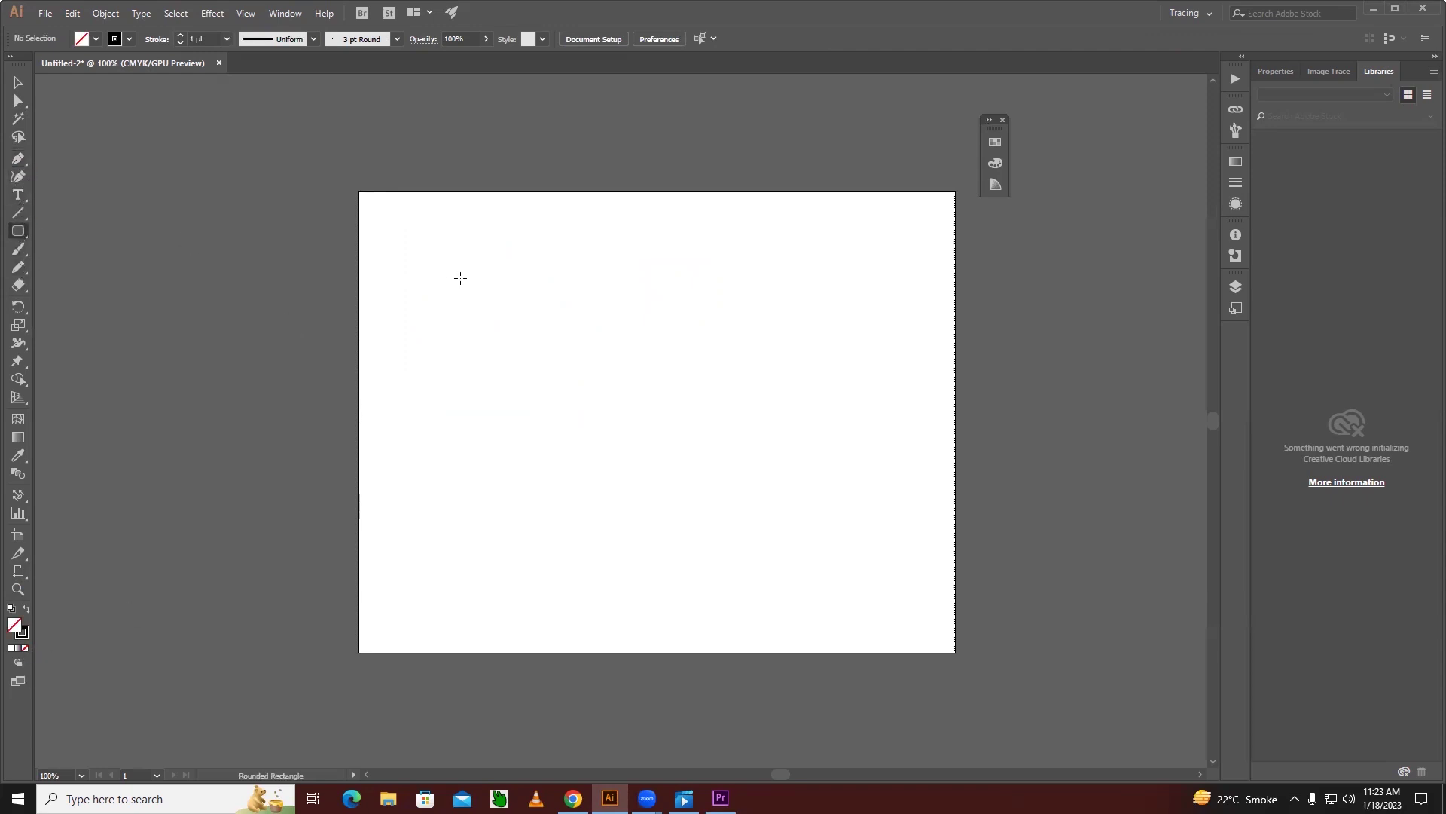
pyautogui.moveTo(397, 238); pyautogui.dragTo(624, 401)
pyautogui.moveTo(746, 274); pyautogui.dragTo(806, 362)
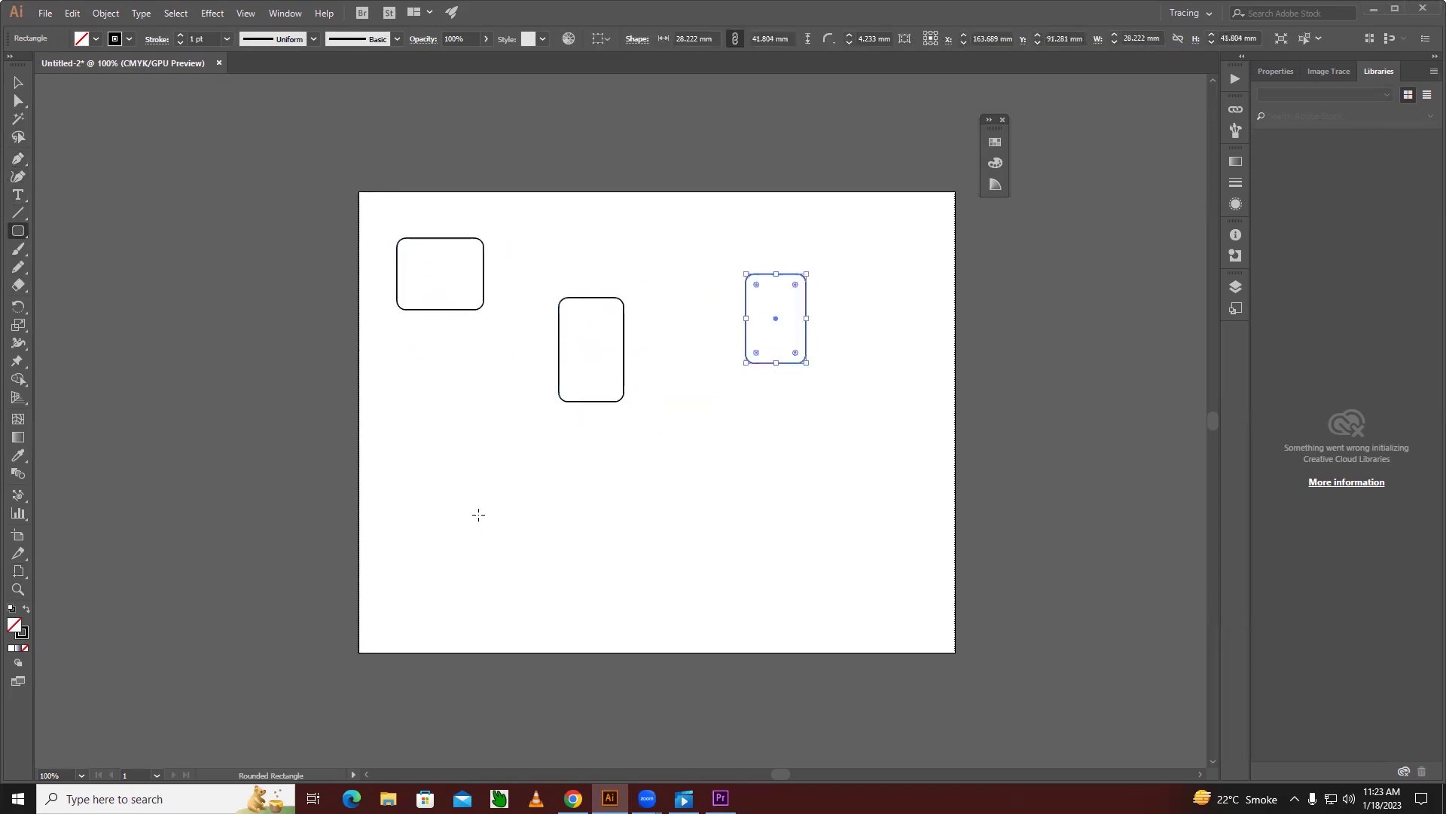
# Draw a closed, irregular twelve-anchor Pen path below the rounded rectangles
pyautogui.click(19, 233)
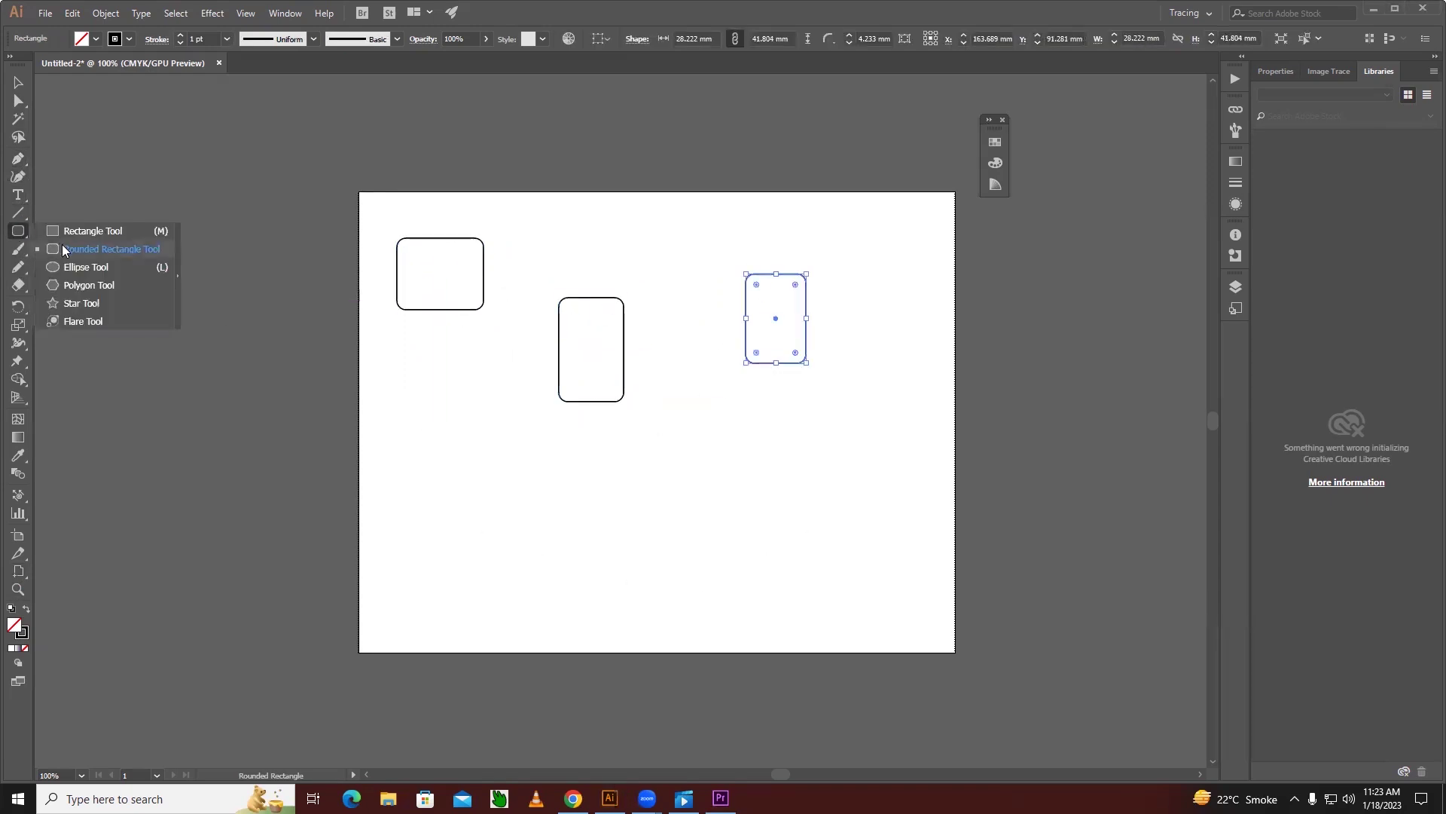
pyautogui.click(18, 159)
pyautogui.click(391, 401)
pyautogui.click(480, 389)
pyautogui.click(497, 471)
pyautogui.click(704, 423)
pyautogui.click(741, 443)
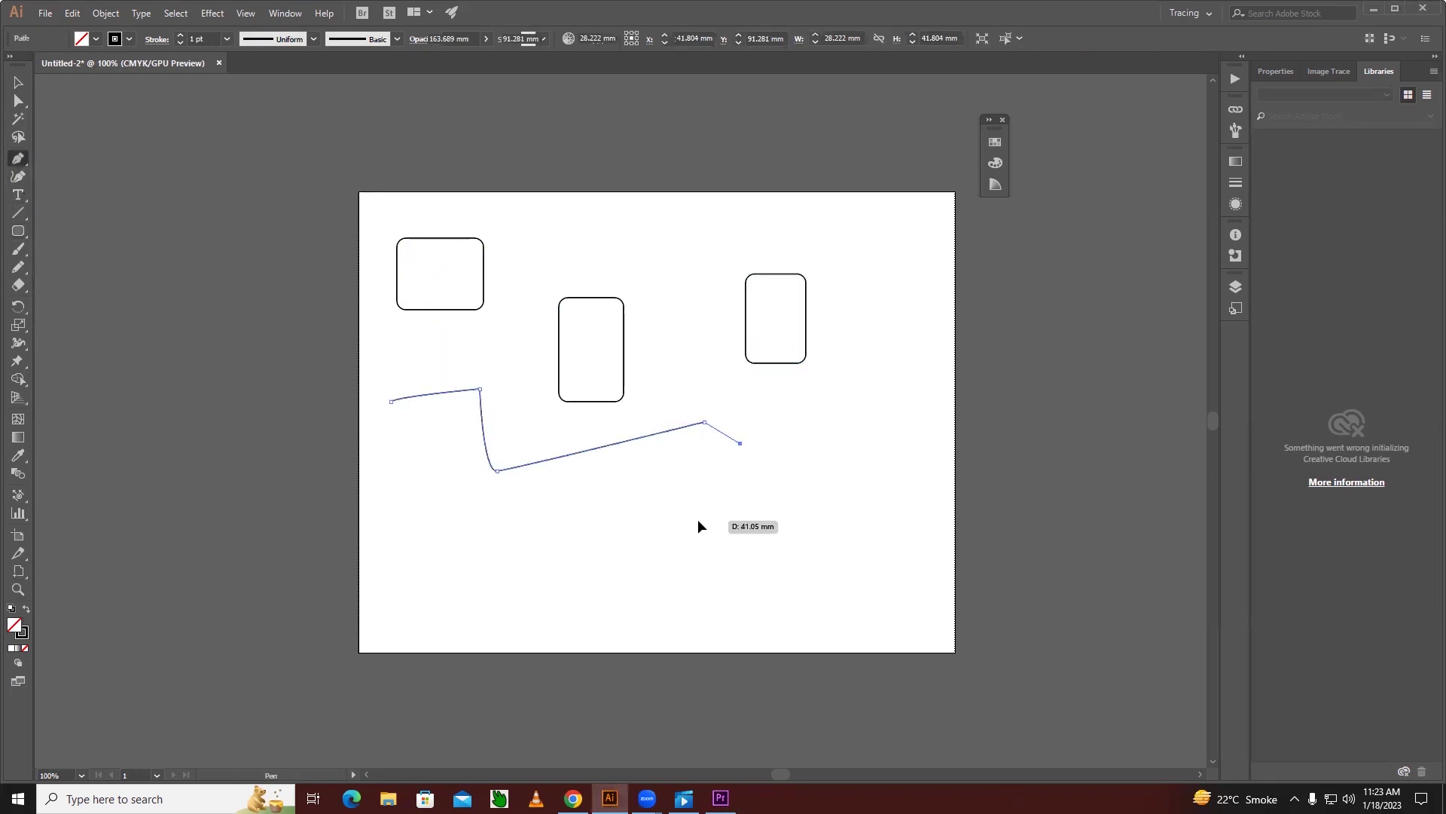
pyautogui.click(699, 521)
pyautogui.click(597, 533)
pyautogui.click(504, 533)
pyautogui.click(459, 471)
pyautogui.click(503, 436)
pyautogui.click(511, 380)
pyautogui.click(433, 357)
pyautogui.click(391, 402)
# Move the middle rounded rectangle up and to the left
pyautogui.click(18, 82)
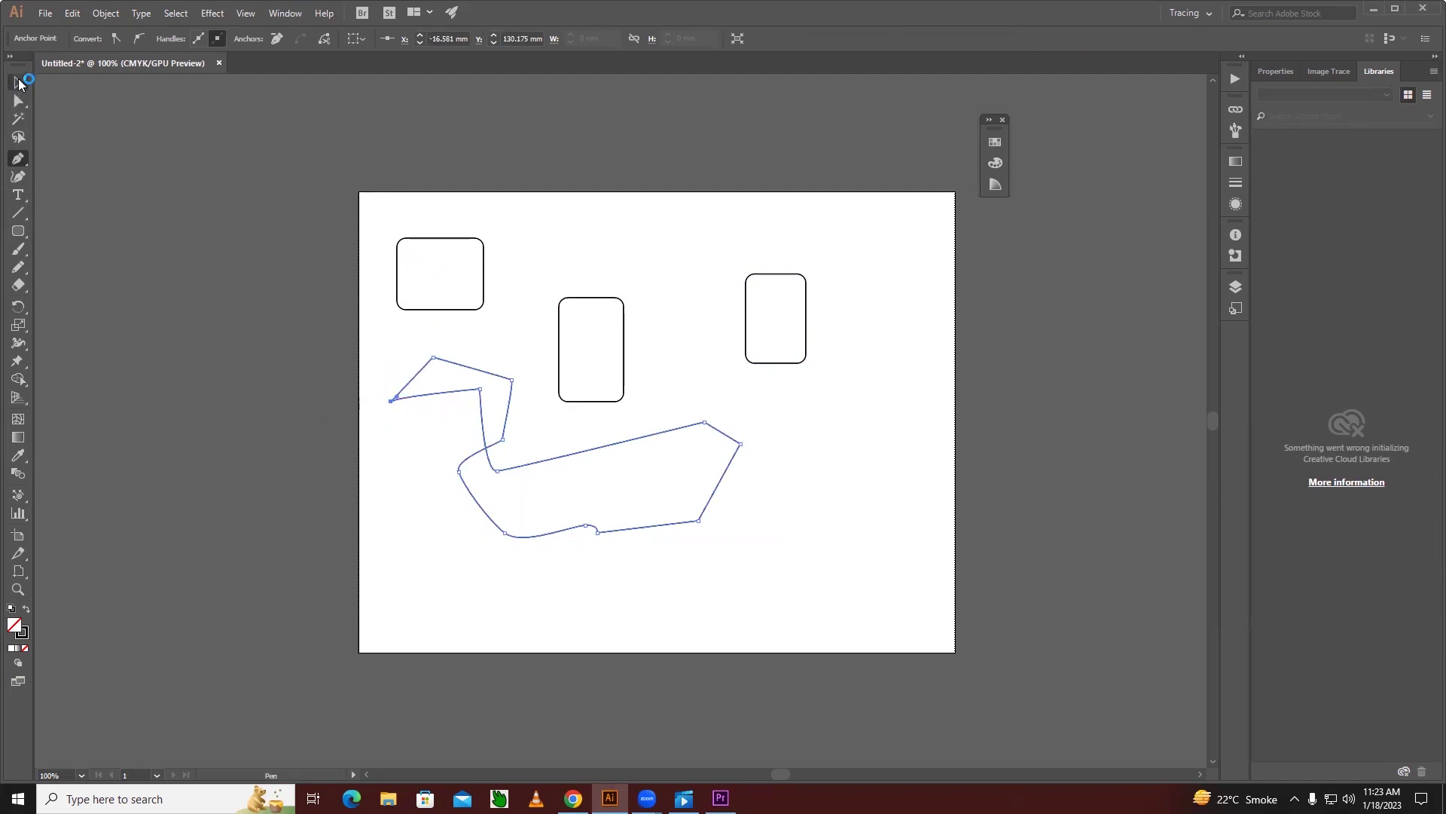
pyautogui.click(601, 302)
pyautogui.moveTo(580, 297)
pyautogui.mouseDown()
pyautogui.moveTo(553, 231)
pyautogui.moveTo(534, 224)
pyautogui.mouseUp()
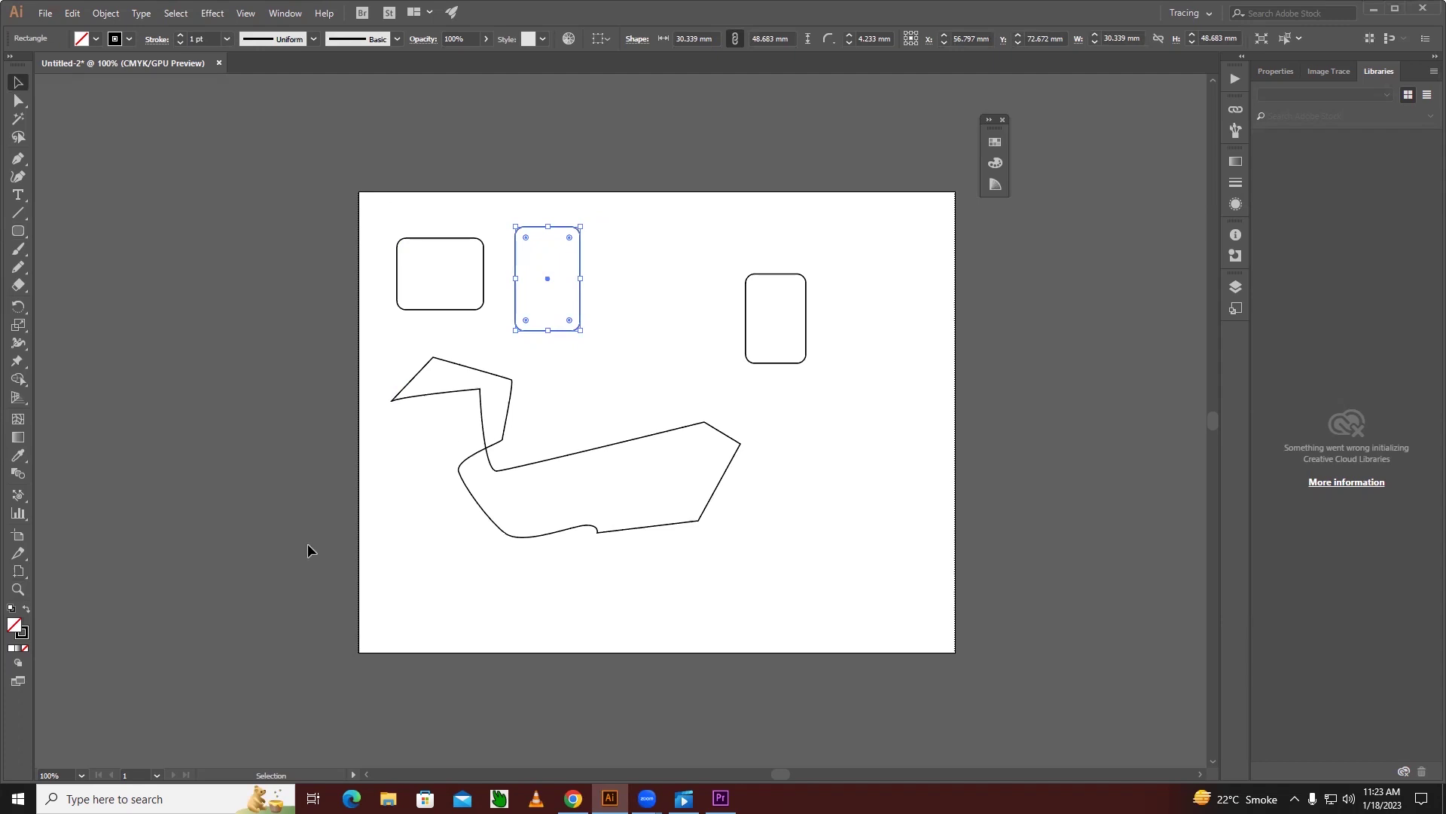
pyautogui.click(19, 589)
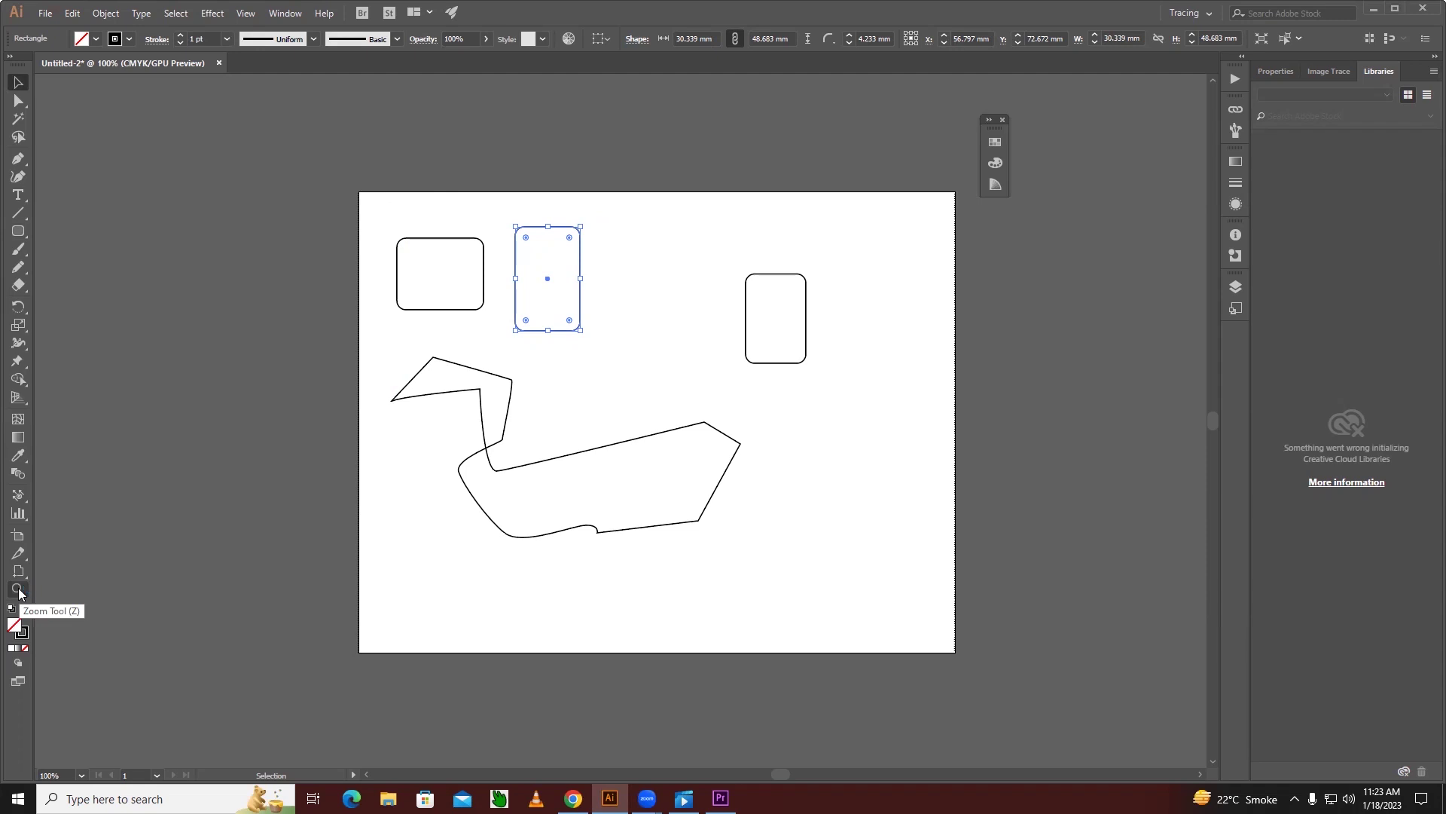
pyautogui.click(19, 590)
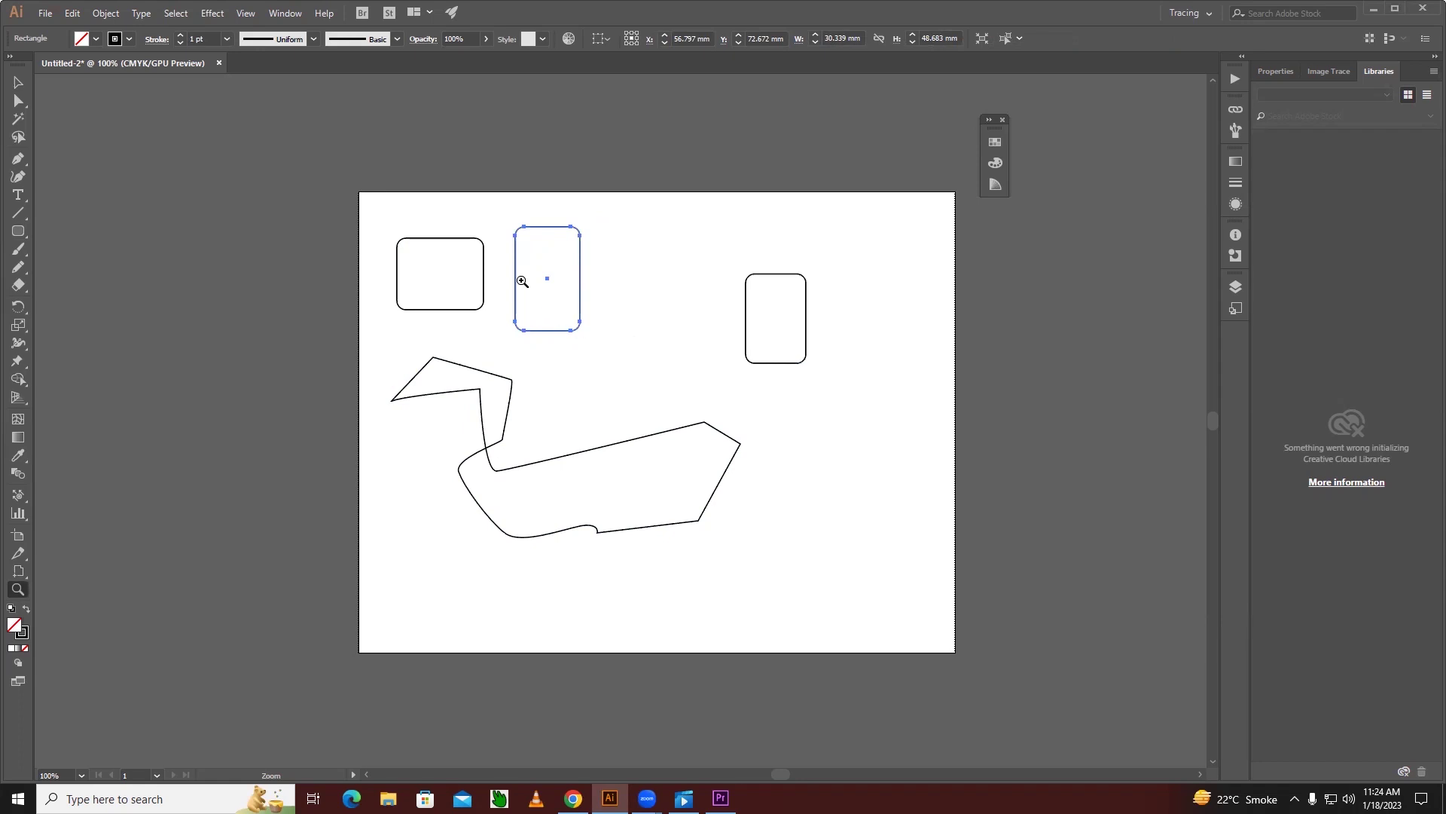
pyautogui.click(508, 308)
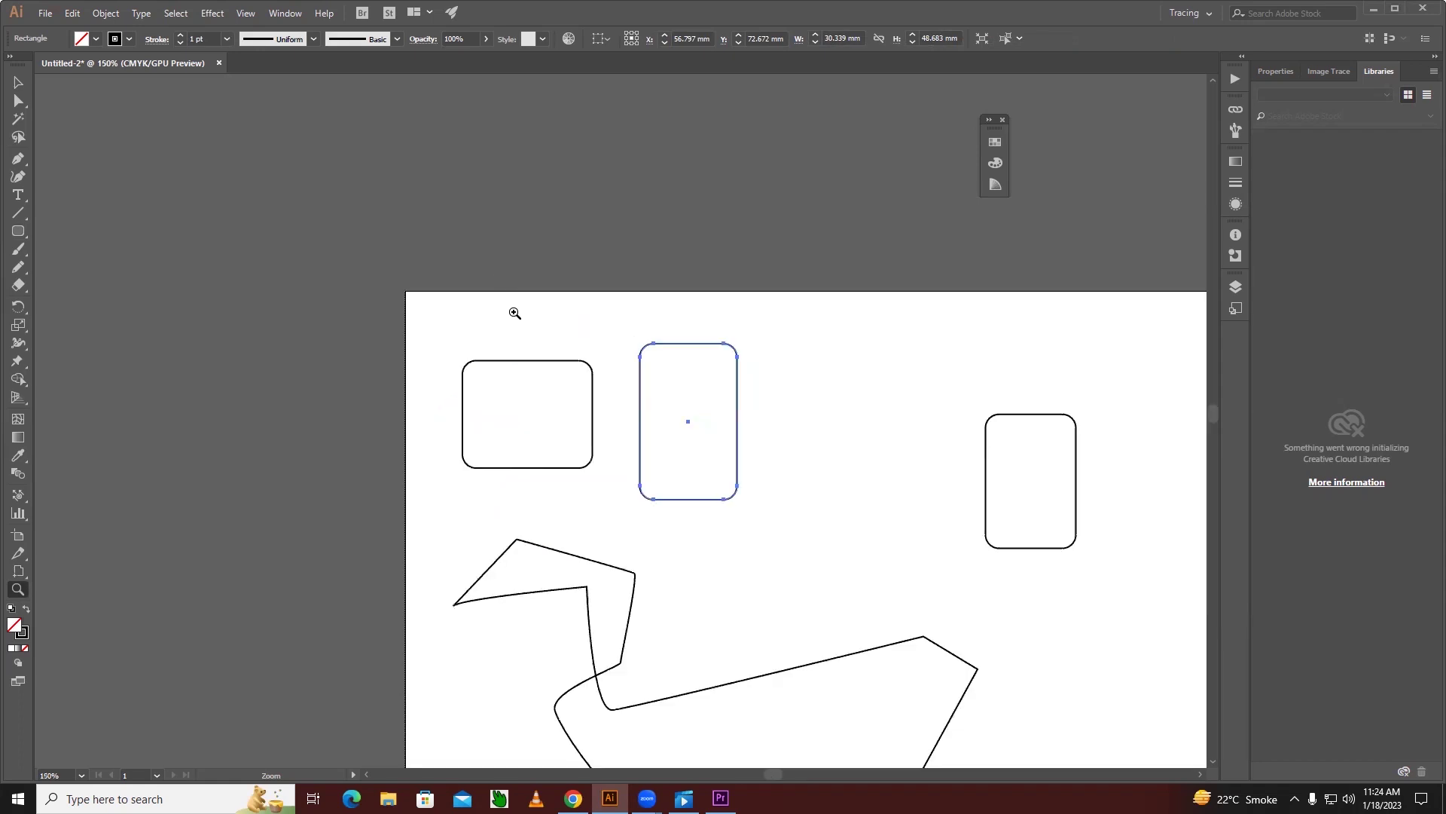
pyautogui.click(630, 443)
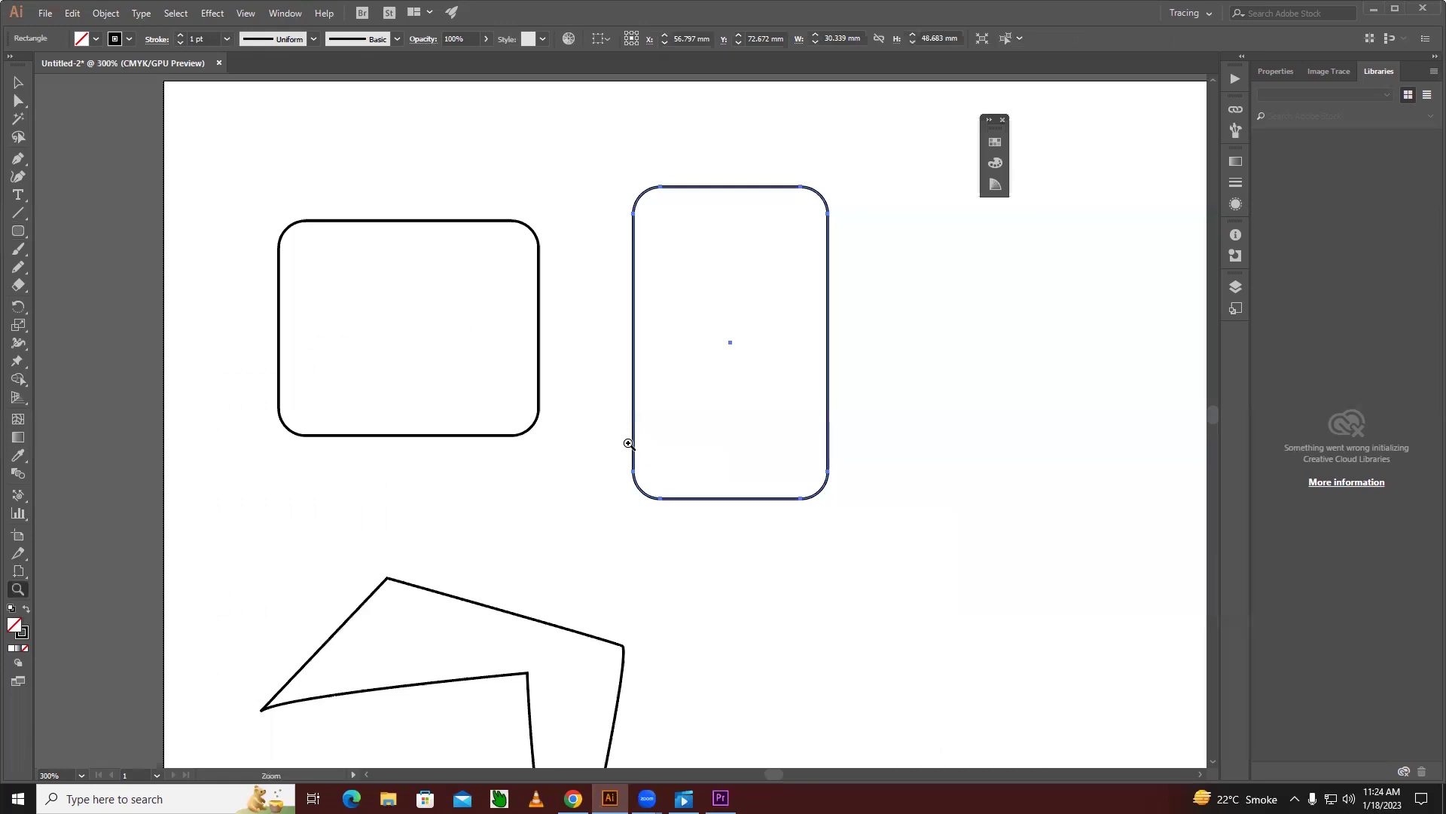
pyautogui.click(612, 375)
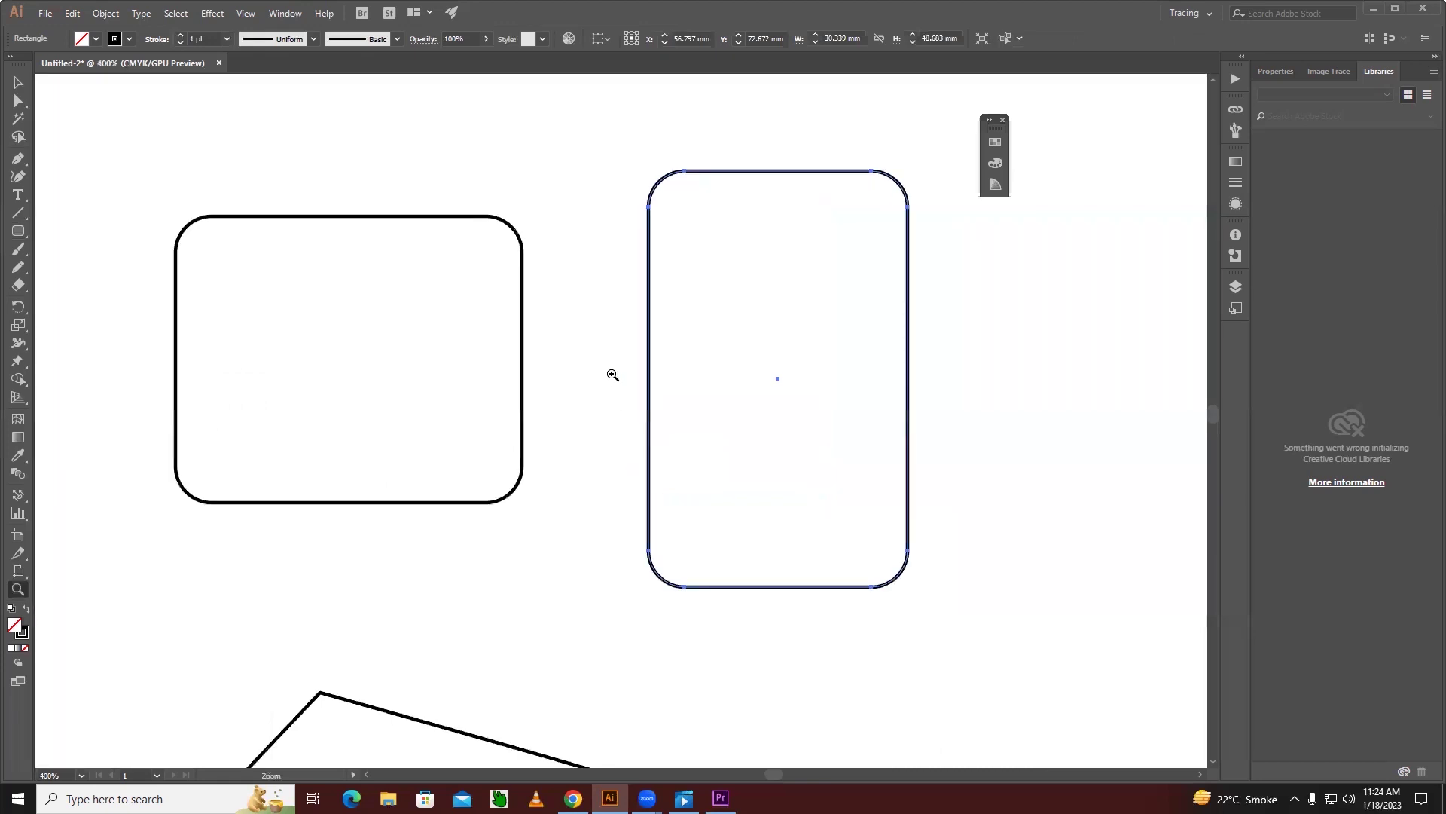
pyautogui.click(613, 374)
pyautogui.click(613, 375)
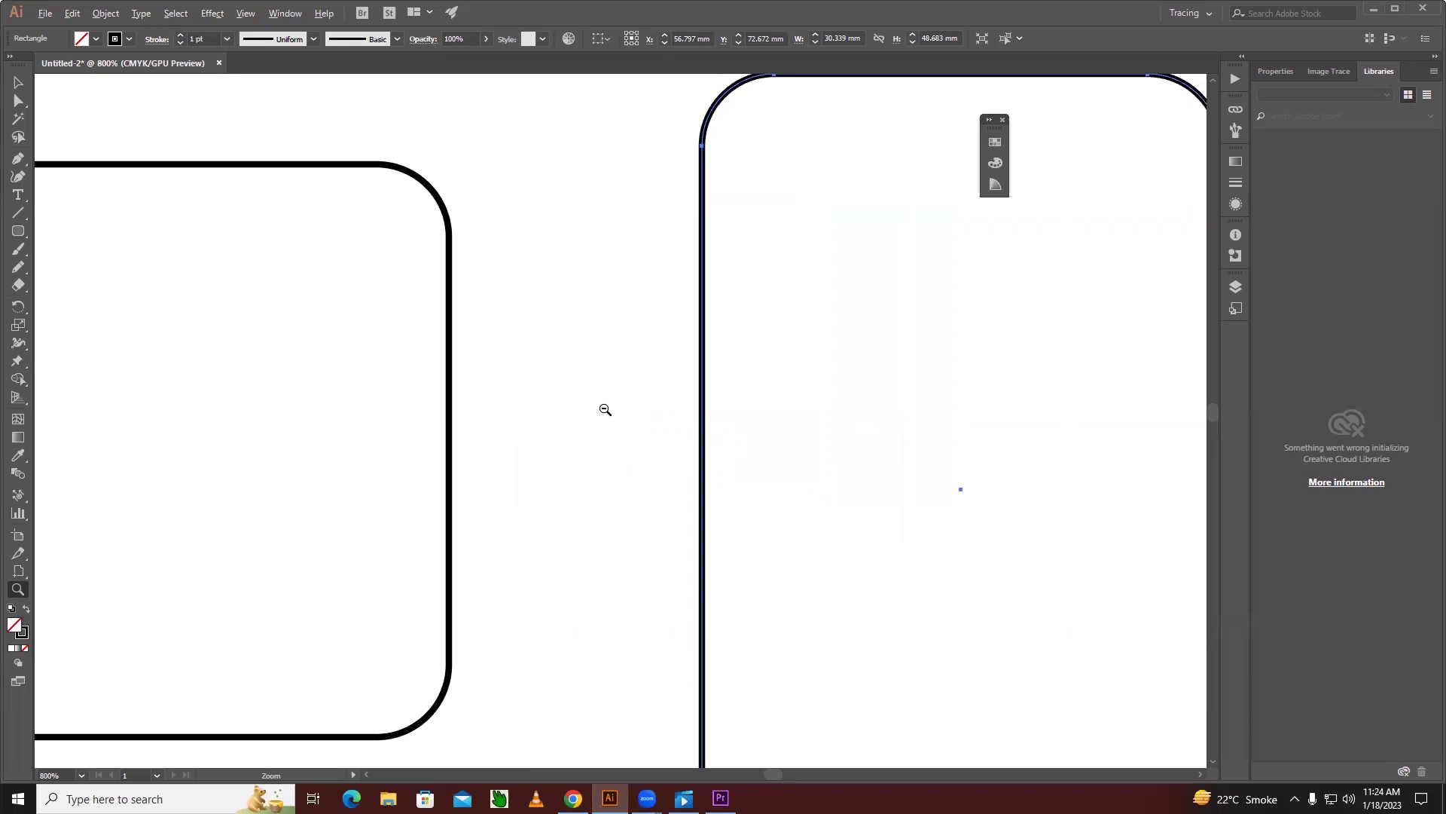
pyautogui.keyDown('alt'); pyautogui.click(605, 409); pyautogui.keyUp('alt')
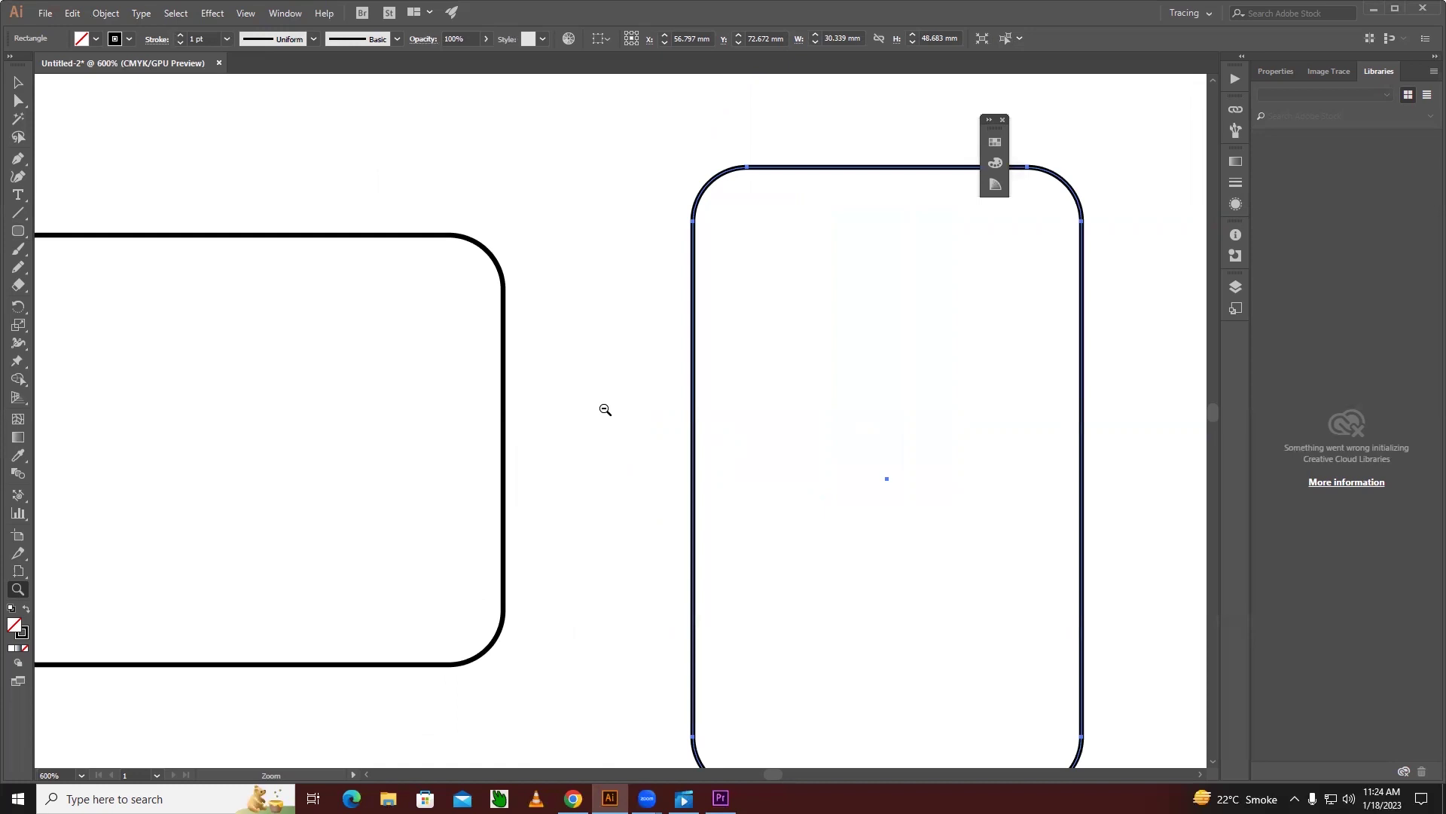
pyautogui.keyDown('alt'); pyautogui.click(605, 409); pyautogui.keyUp('alt')
pyautogui.keyDown('alt'); pyautogui.click(623, 434); pyautogui.keyUp('alt')
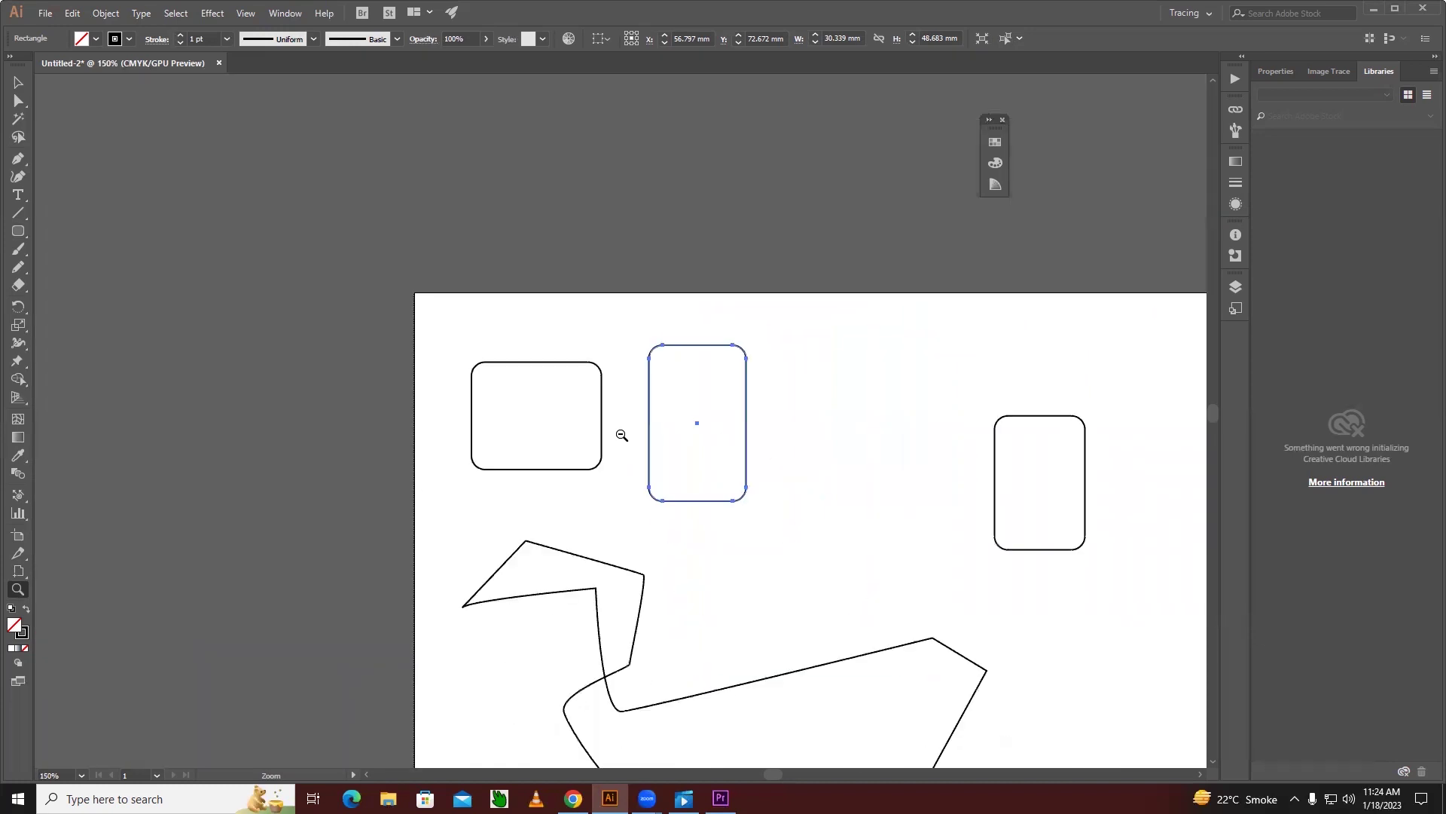
pyautogui.keyDown('alt'); pyautogui.click(621, 434); pyautogui.keyUp('alt')
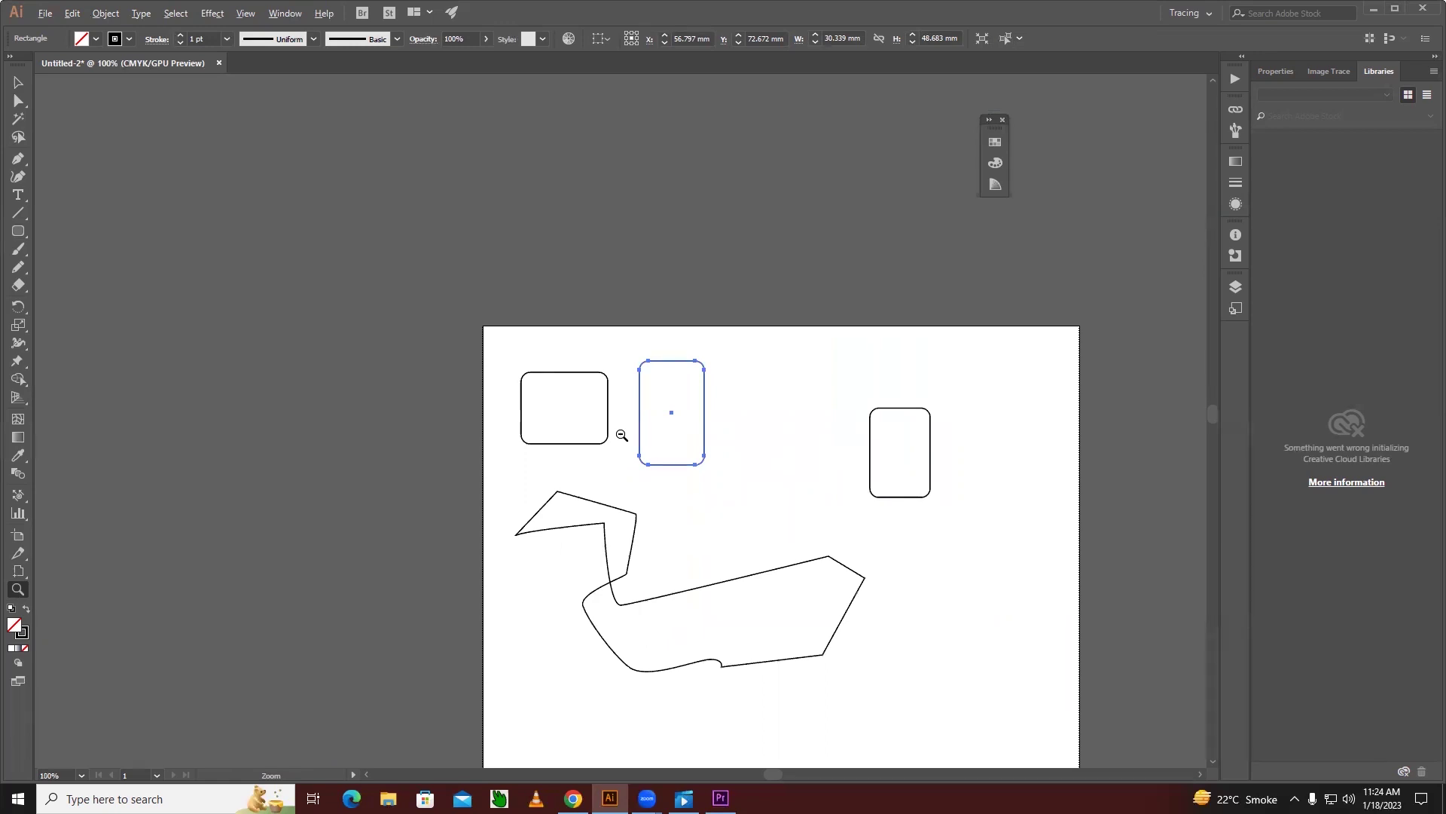
pyautogui.keyDown('alt'); pyautogui.click(621, 435); pyautogui.keyUp('alt')
pyautogui.keyDown('alt'); pyautogui.click(630, 416); pyautogui.keyUp('alt')
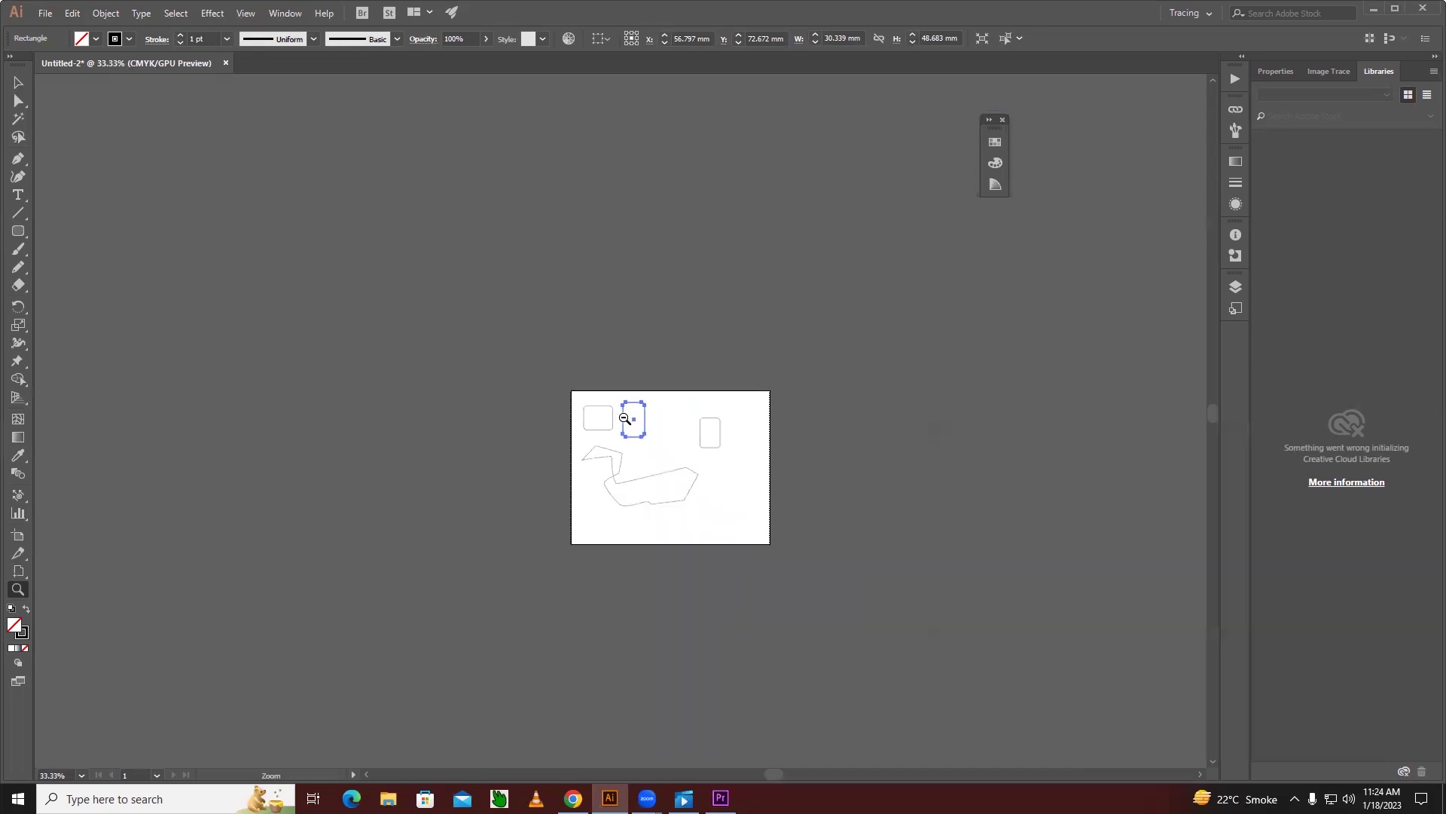
pyautogui.click(626, 419)
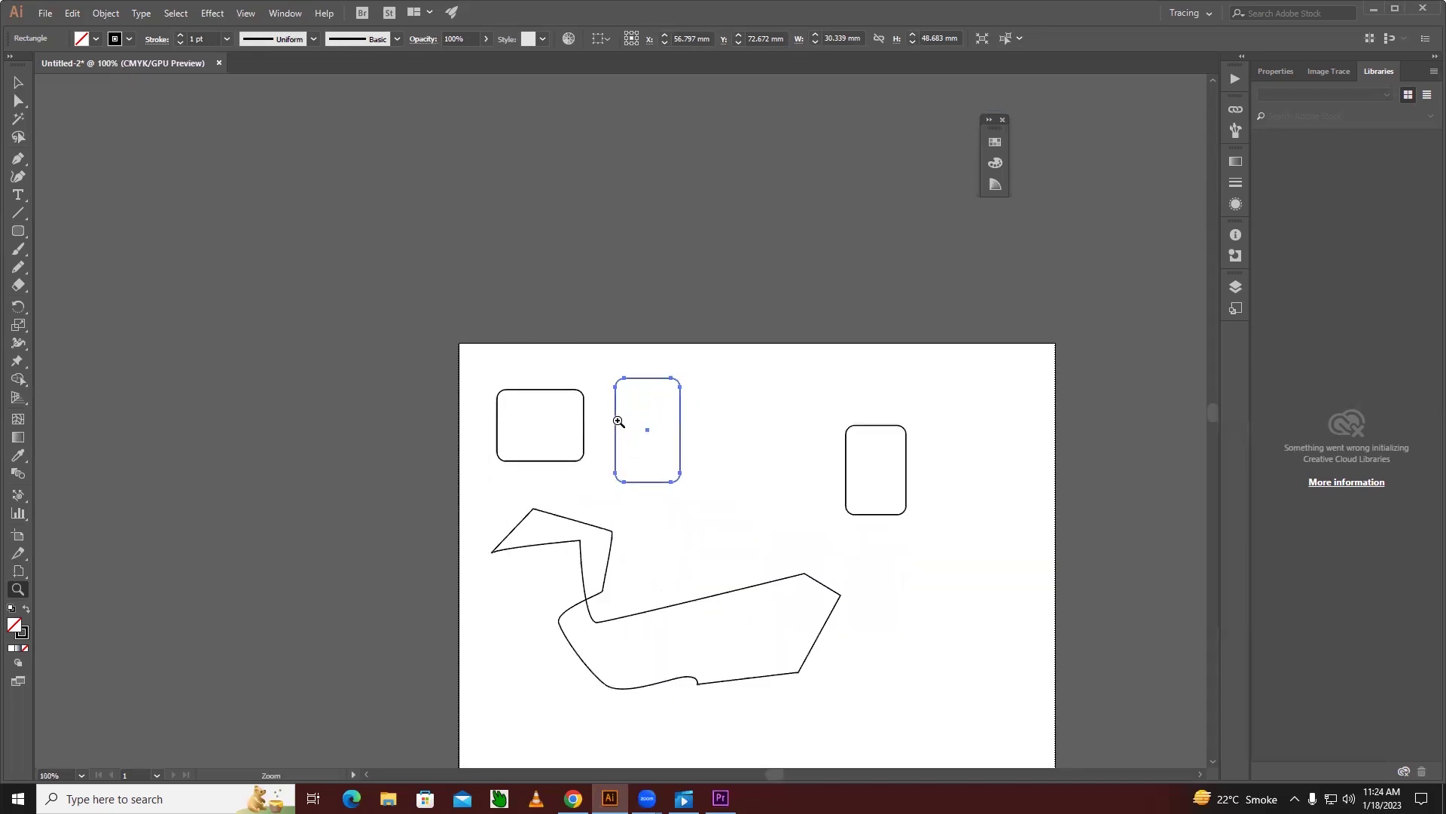
pyautogui.keyDown('alt'); pyautogui.click(611, 422); pyautogui.keyUp('alt')
pyautogui.keyDown('alt'); pyautogui.click(610, 422); pyautogui.keyUp('alt')
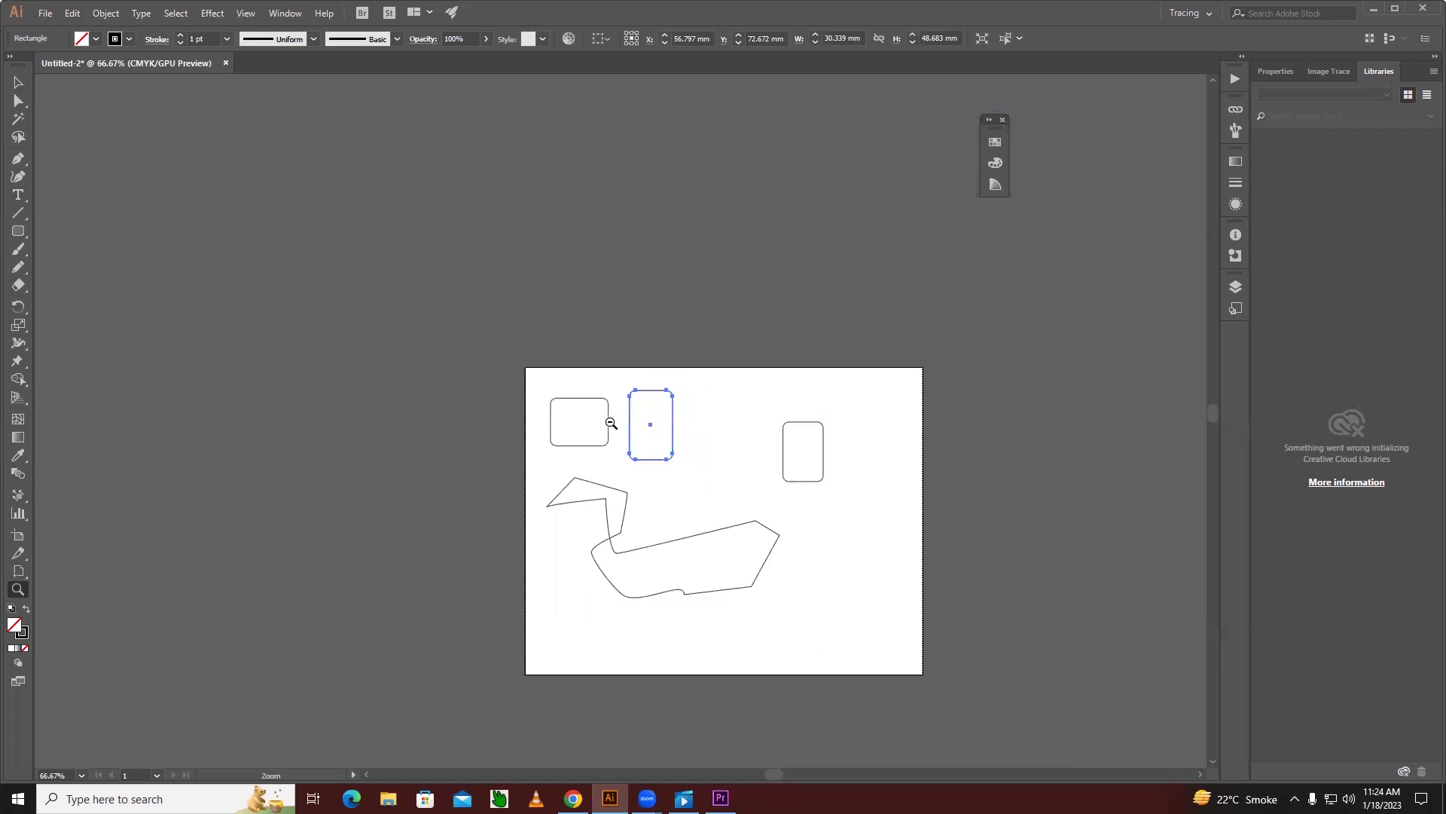
pyautogui.keyDown('alt'); pyautogui.click(610, 422); pyautogui.keyUp('alt')
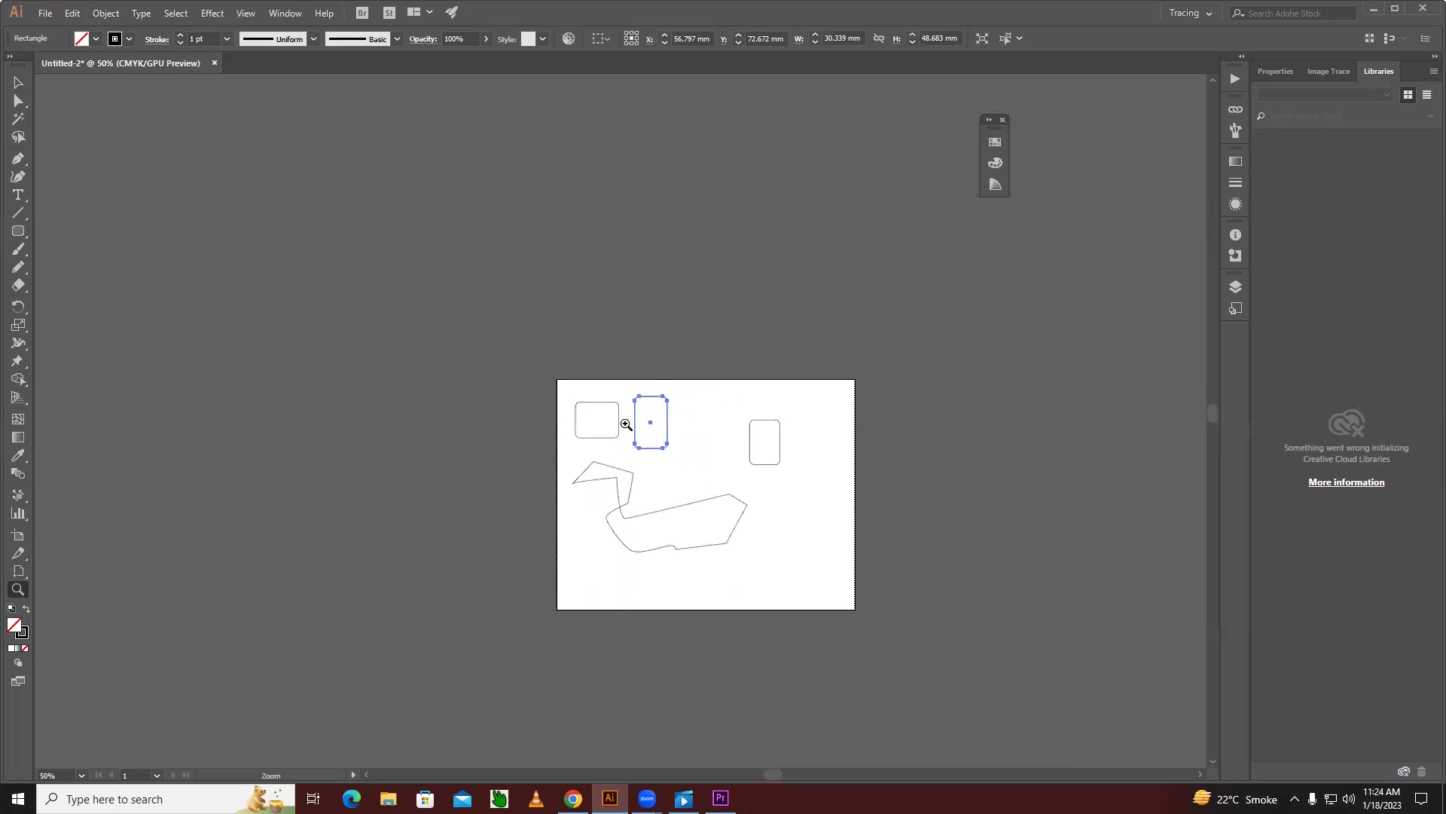
pyautogui.click(626, 424)
pyautogui.click(626, 425)
pyautogui.keyDown('alt'); pyautogui.click(626, 424); pyautogui.keyUp('alt')
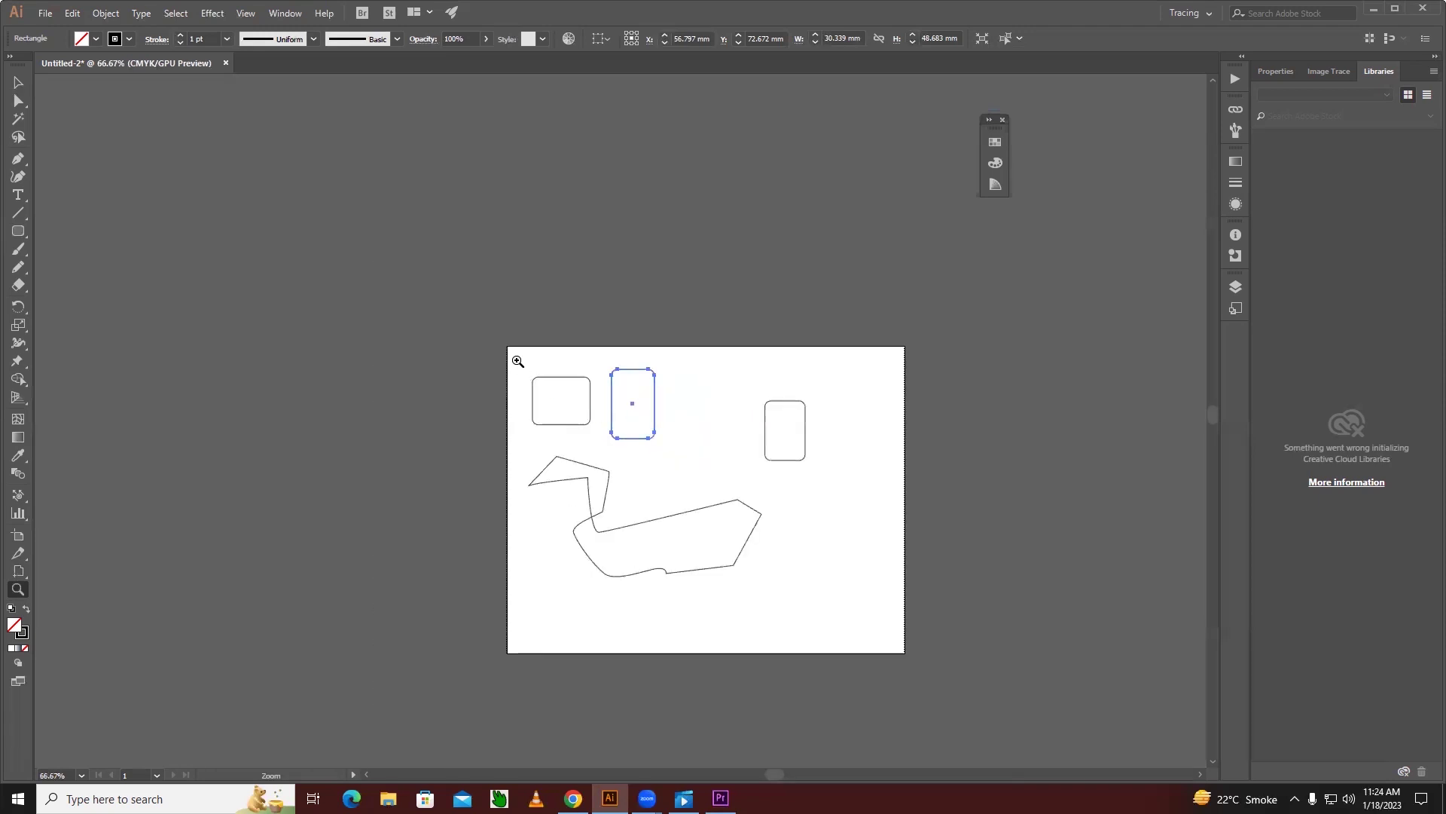
# Zoom in and out until the two top-left rounded rectangles fill the view
pyautogui.moveTo(517, 362)
pyautogui.mouseDown()
pyautogui.moveTo(683, 434)
pyautogui.moveTo(942, 626)
pyautogui.moveTo(882, 549)
pyautogui.moveTo(736, 474)
pyautogui.mouseUp()
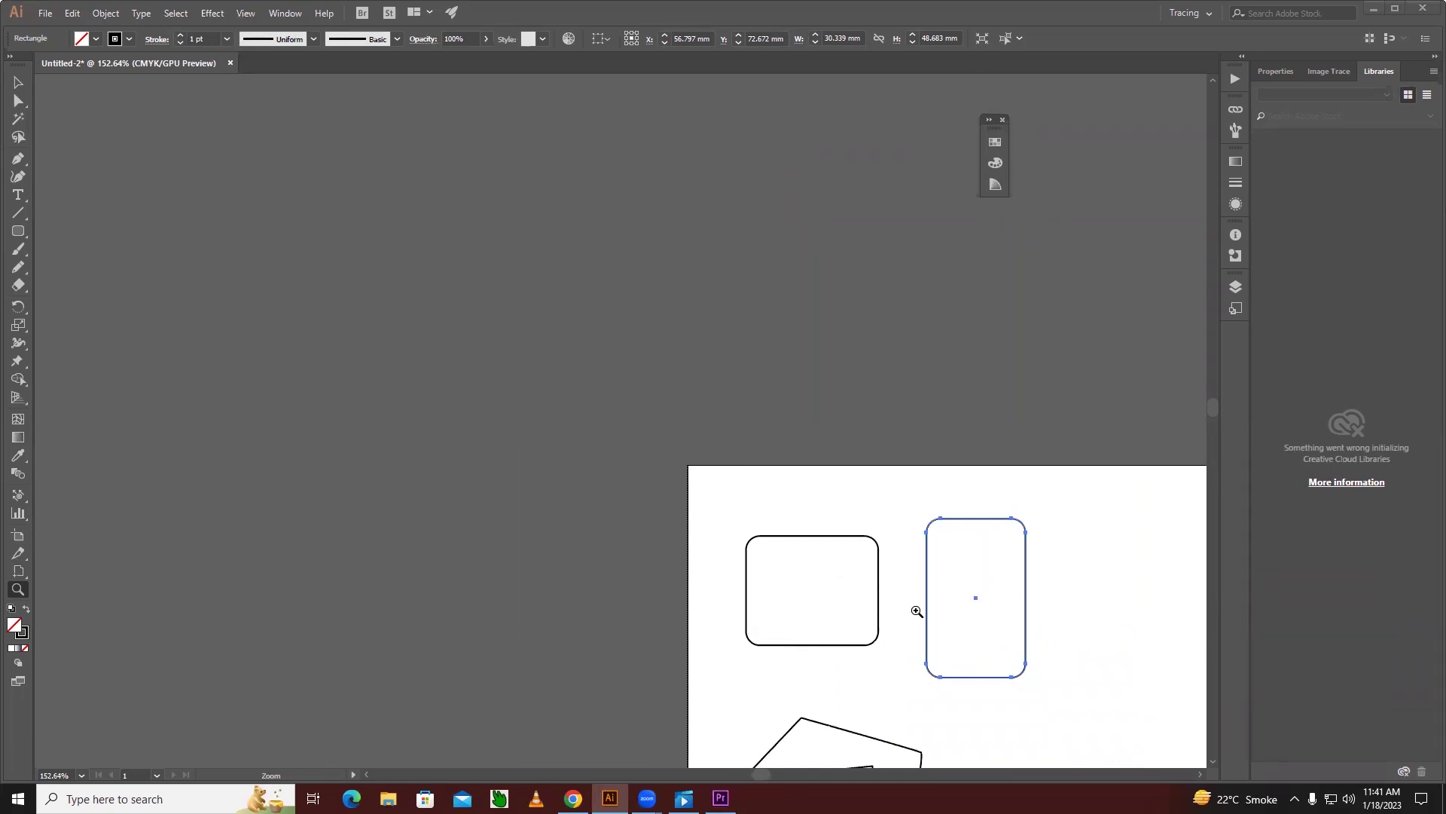
pyautogui.moveTo(895, 583)
pyautogui.mouseDown()
pyautogui.moveTo(920, 611)
pyautogui.moveTo(885, 573)
pyautogui.moveTo(925, 629)
pyautogui.mouseUp()
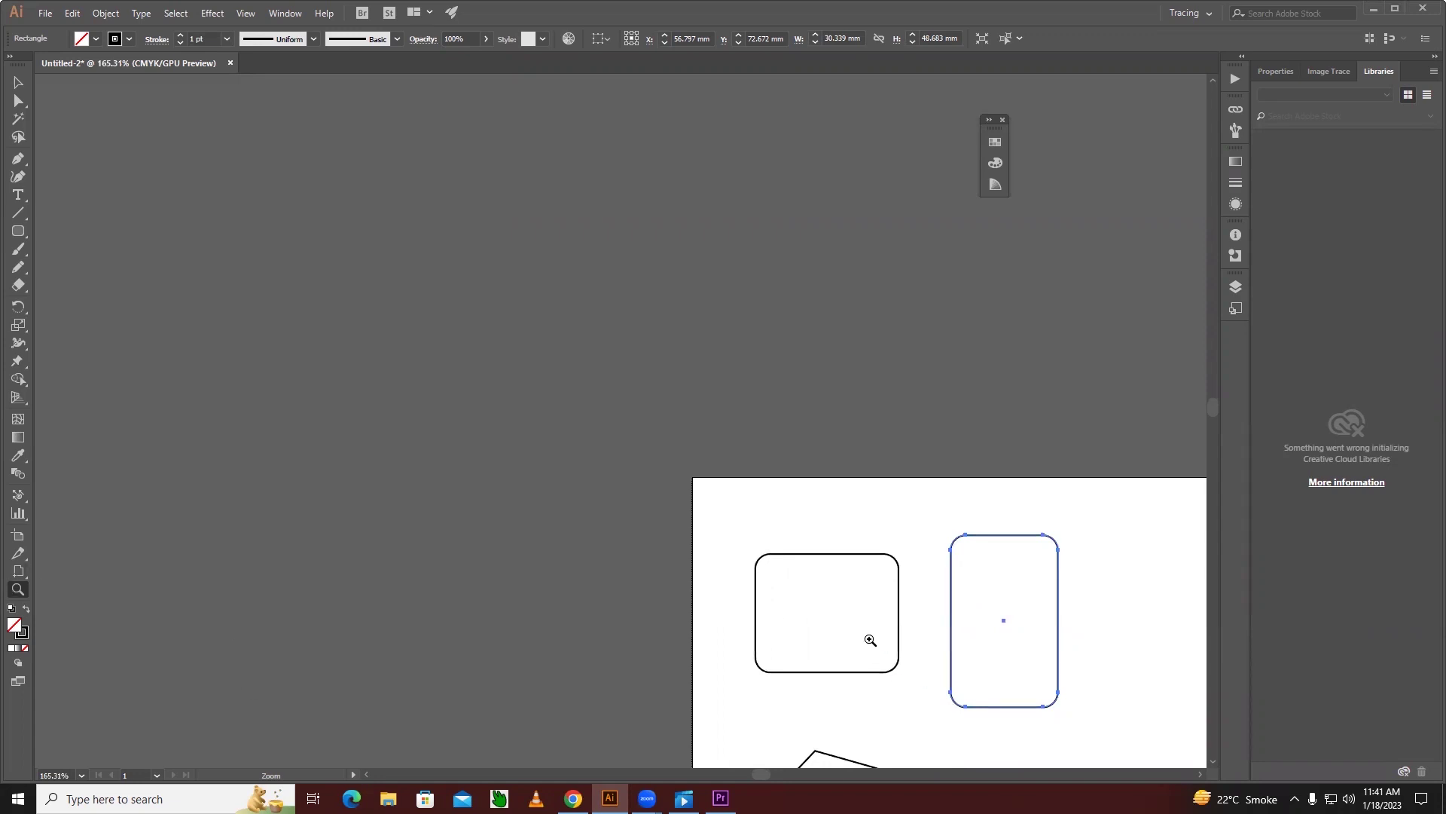
pyautogui.click(926, 640)
pyautogui.click(606, 373)
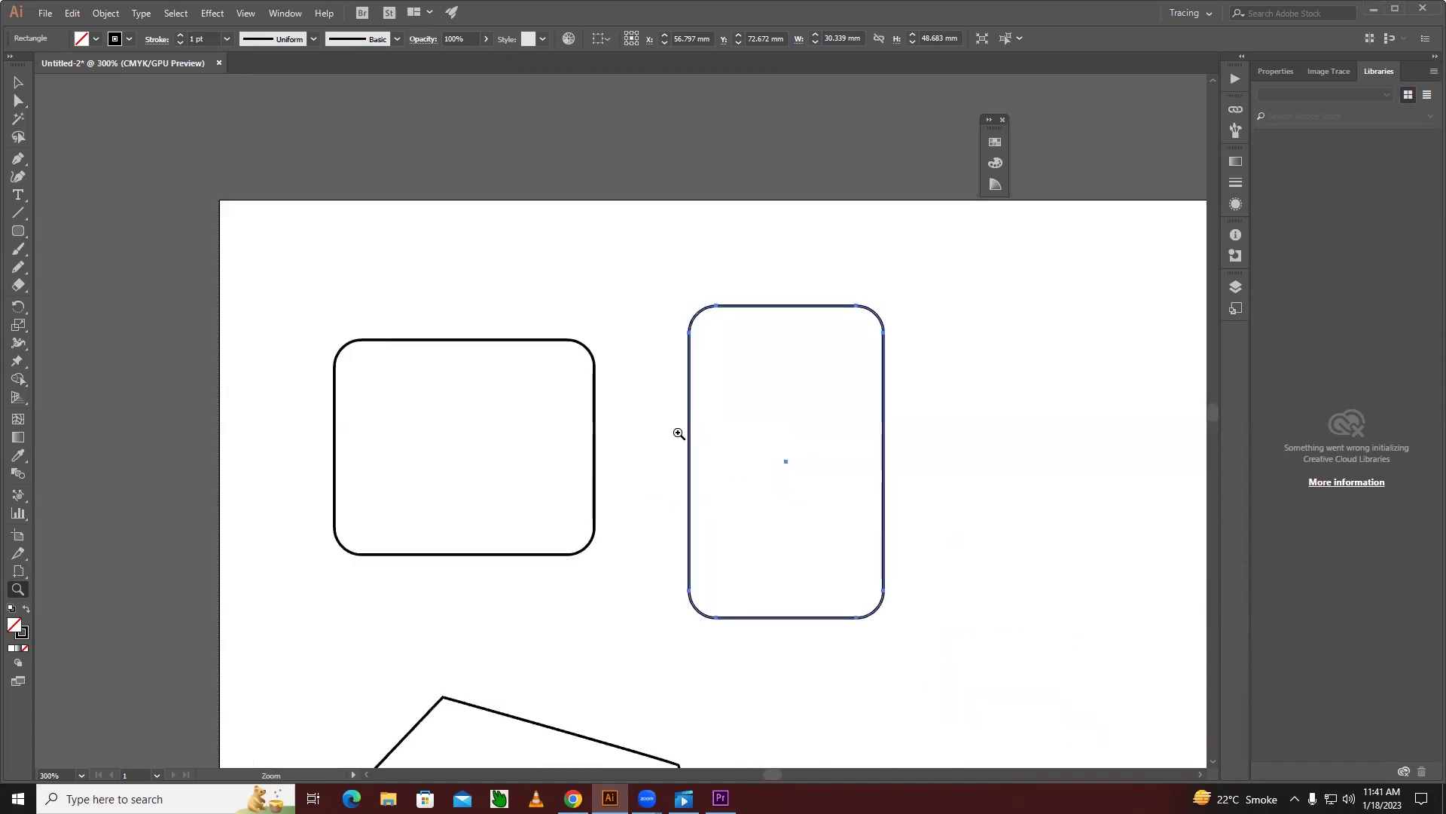
pyautogui.click(678, 434)
pyautogui.keyDown('alt'); pyautogui.click(591, 432); pyautogui.keyUp('alt')
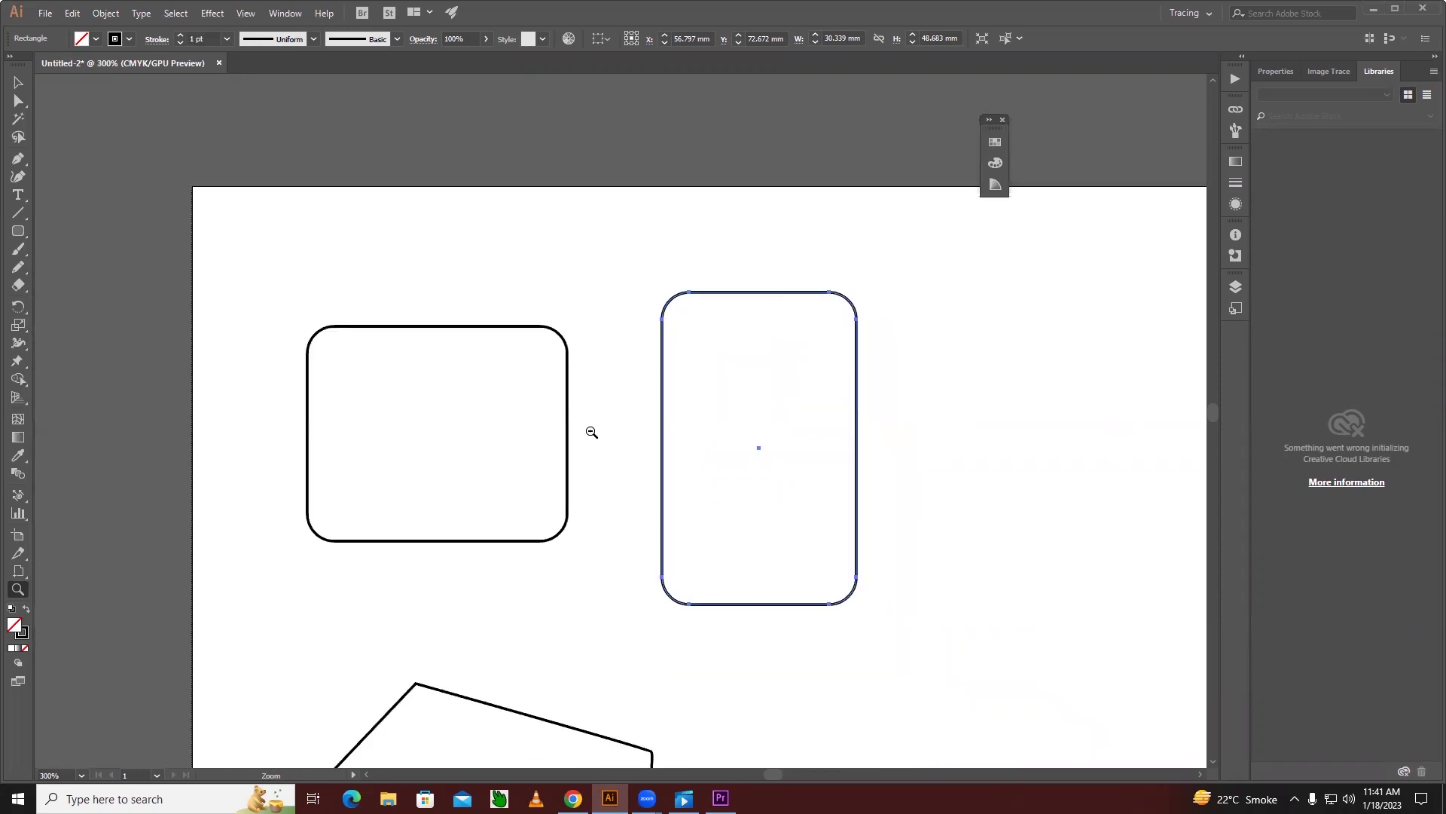
pyautogui.keyDown('alt'); pyautogui.click(688, 455); pyautogui.keyUp('alt')
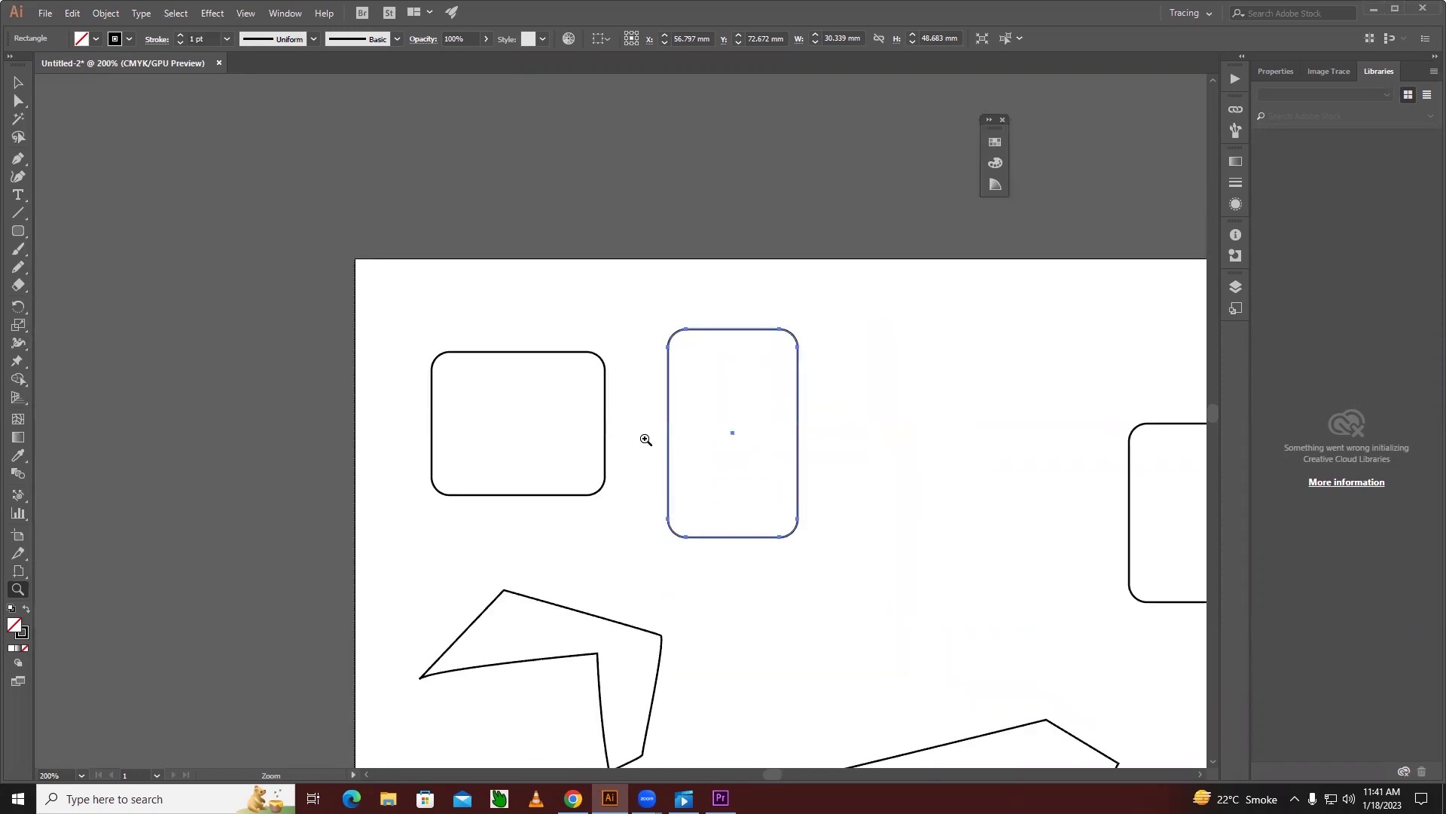
pyautogui.moveTo(637, 413)
pyautogui.mouseDown()
pyautogui.moveTo(629, 378)
pyautogui.moveTo(829, 681)
pyautogui.moveTo(647, 399)
pyautogui.mouseUp()
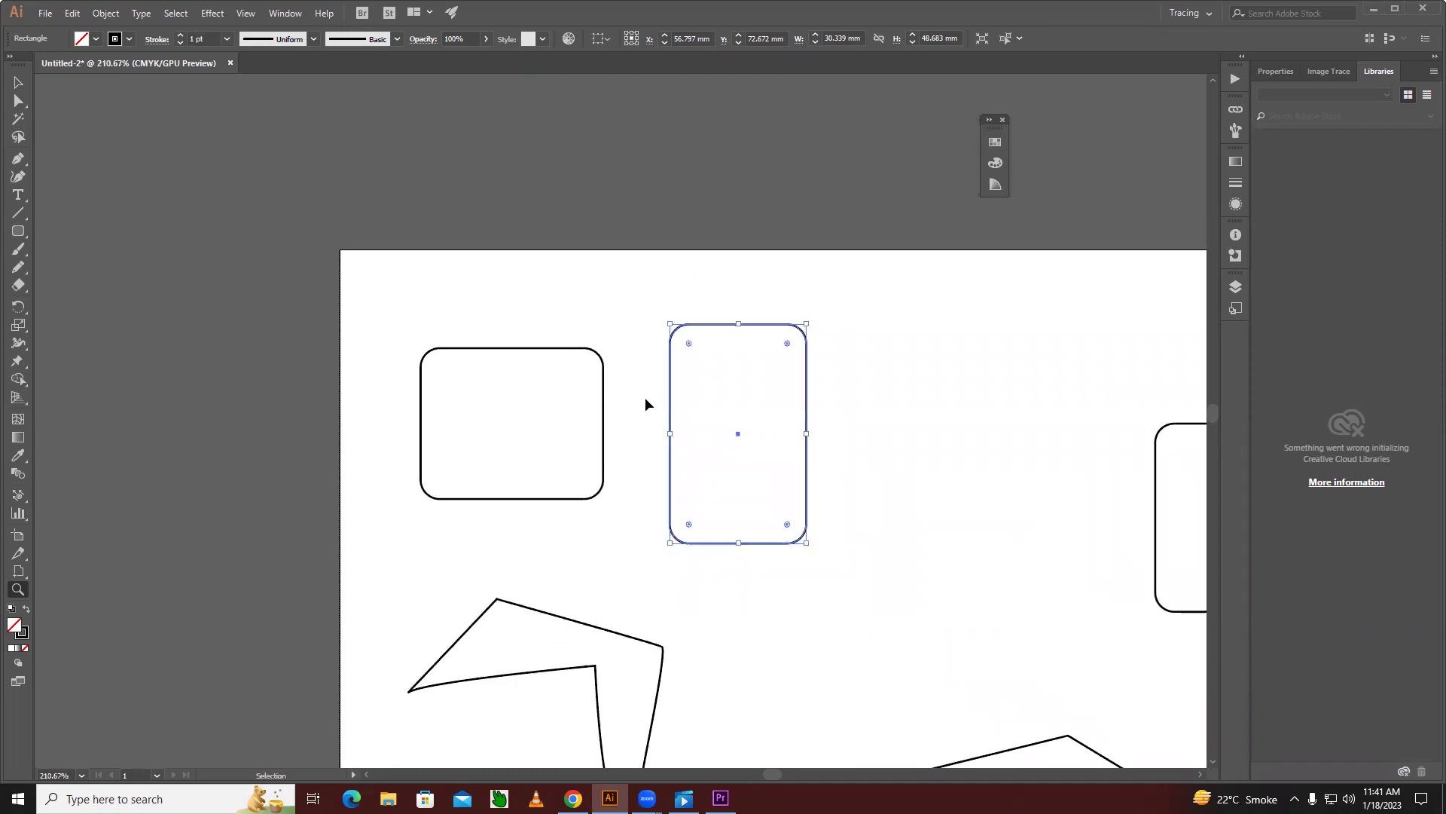
pyautogui.hotkey('ctrl', '+')
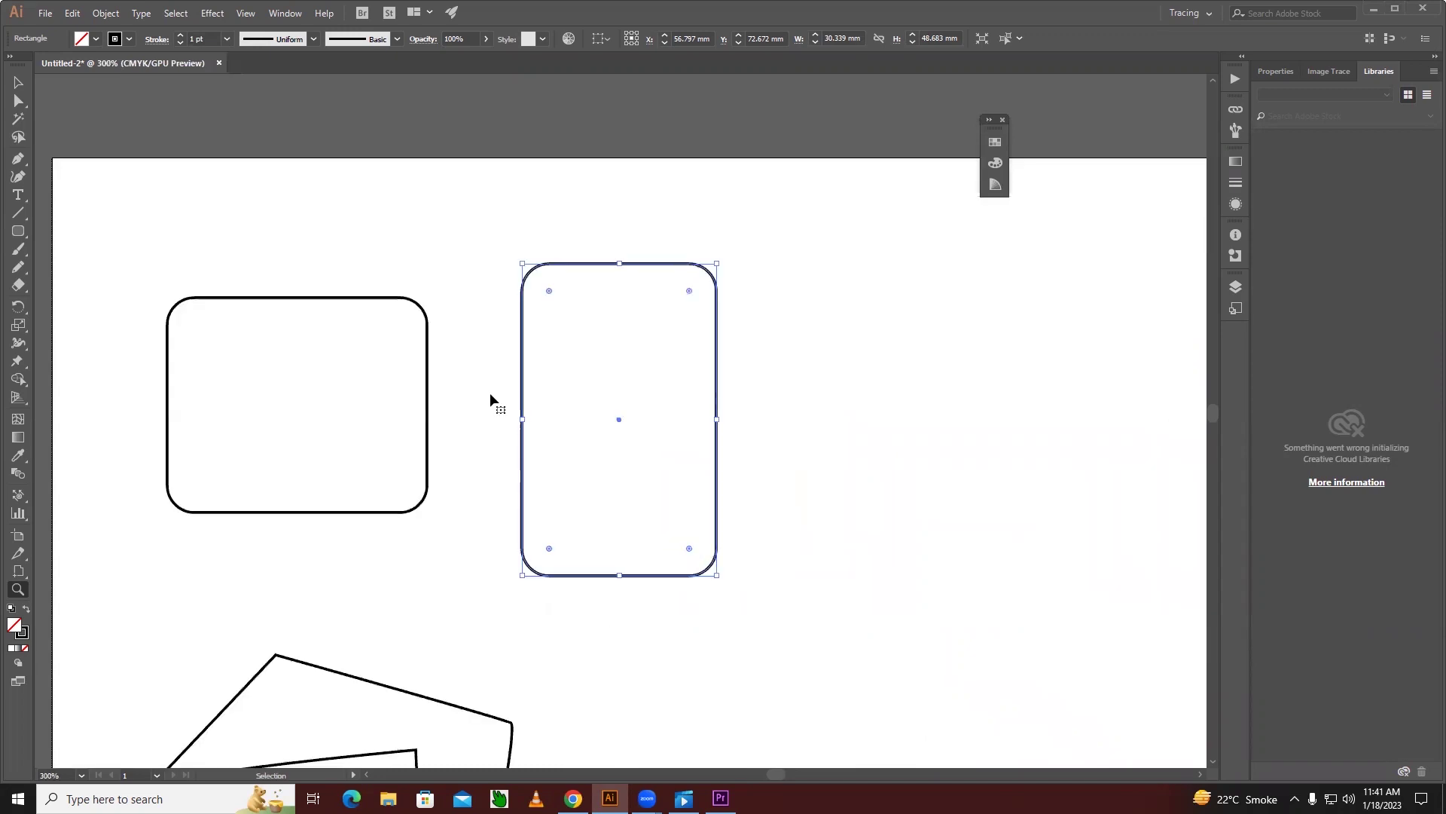
pyautogui.hotkey('ctrl', '+')
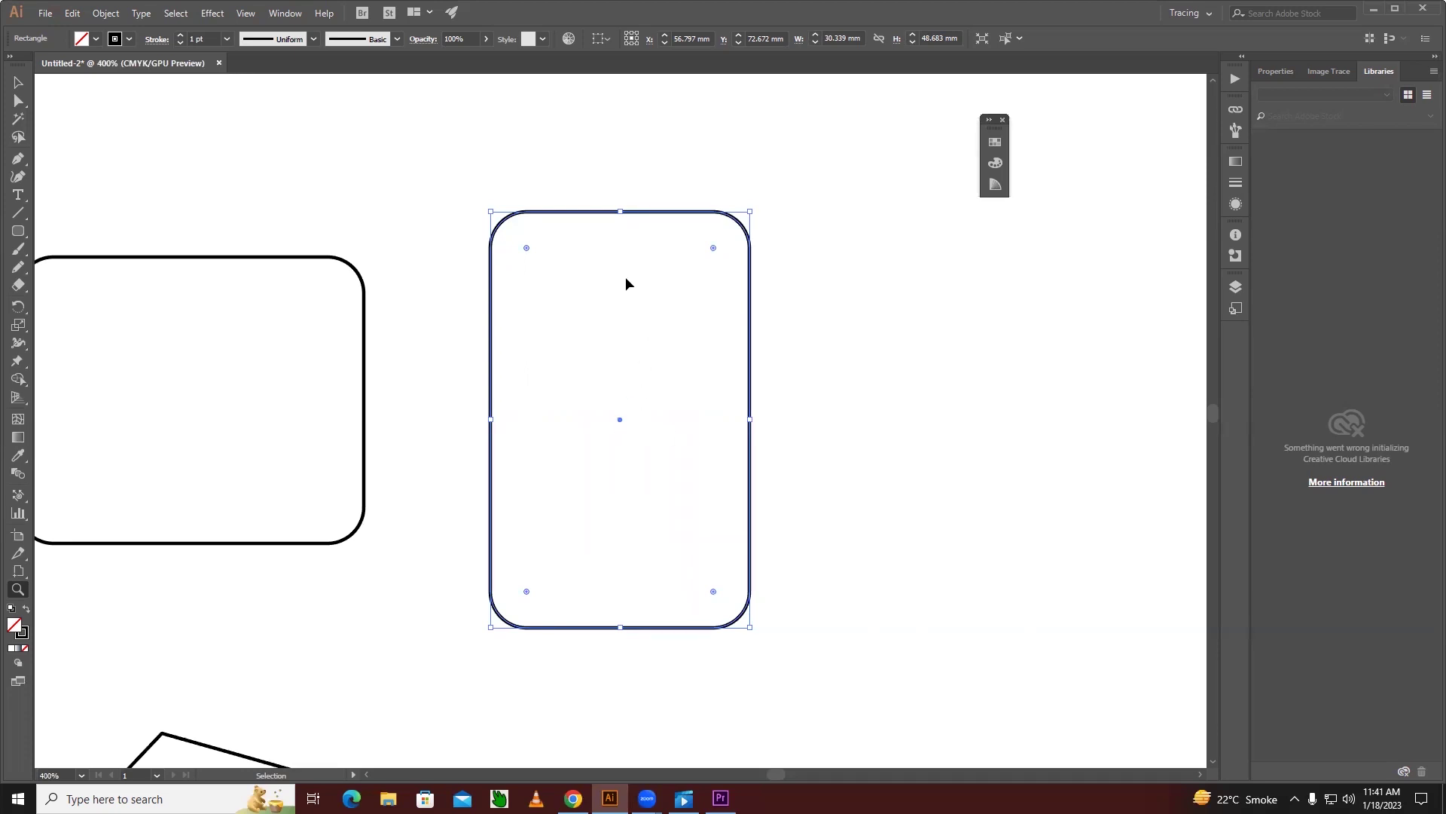
pyautogui.hotkey('ctrl', '+')
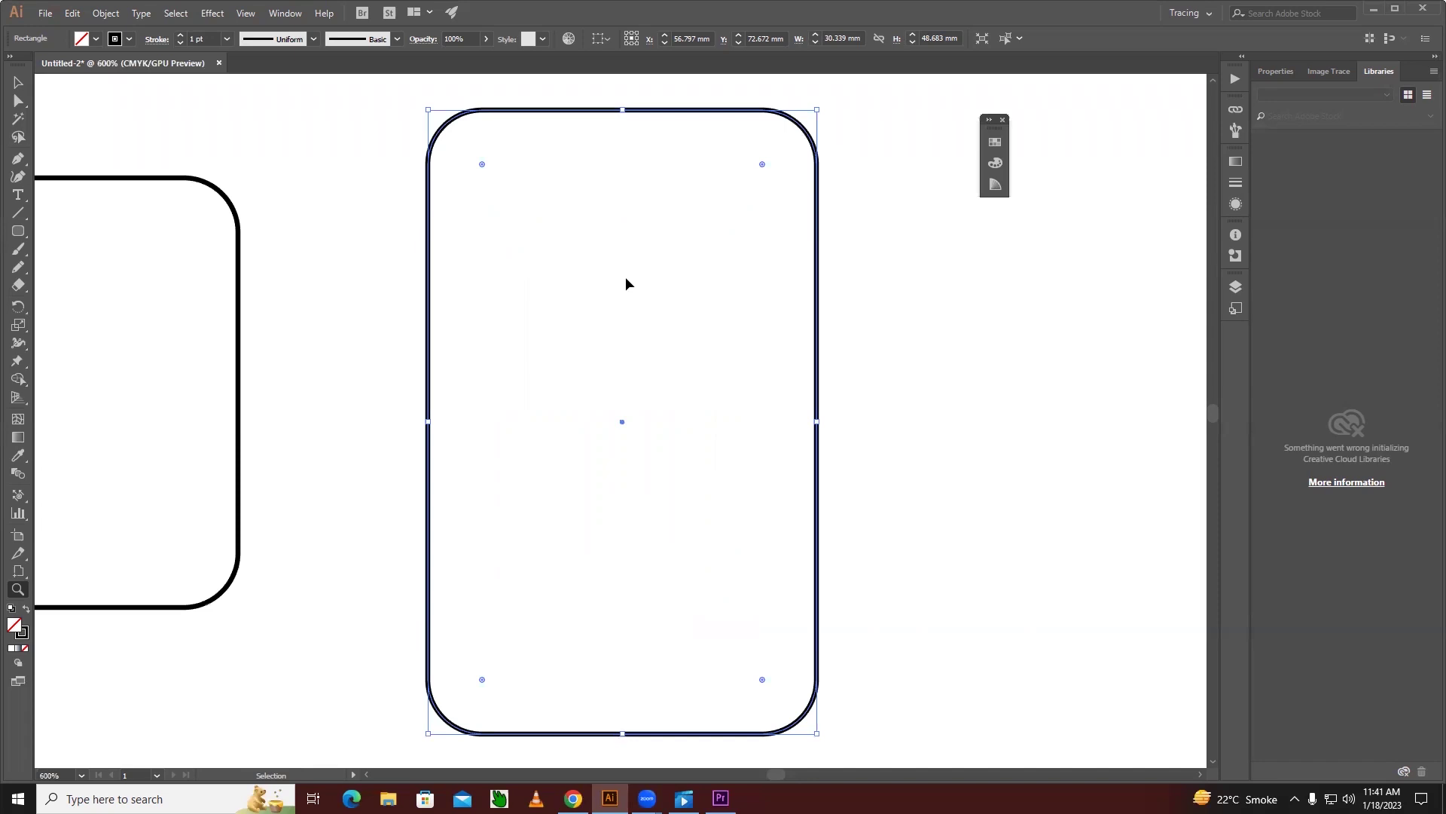
pyautogui.hotkey('ctrl', '-')
pyautogui.hotkey('ctrl', '-')
pyautogui.hotkey('ctrl', '-')
pyautogui.hotkey('ctrl', '-')
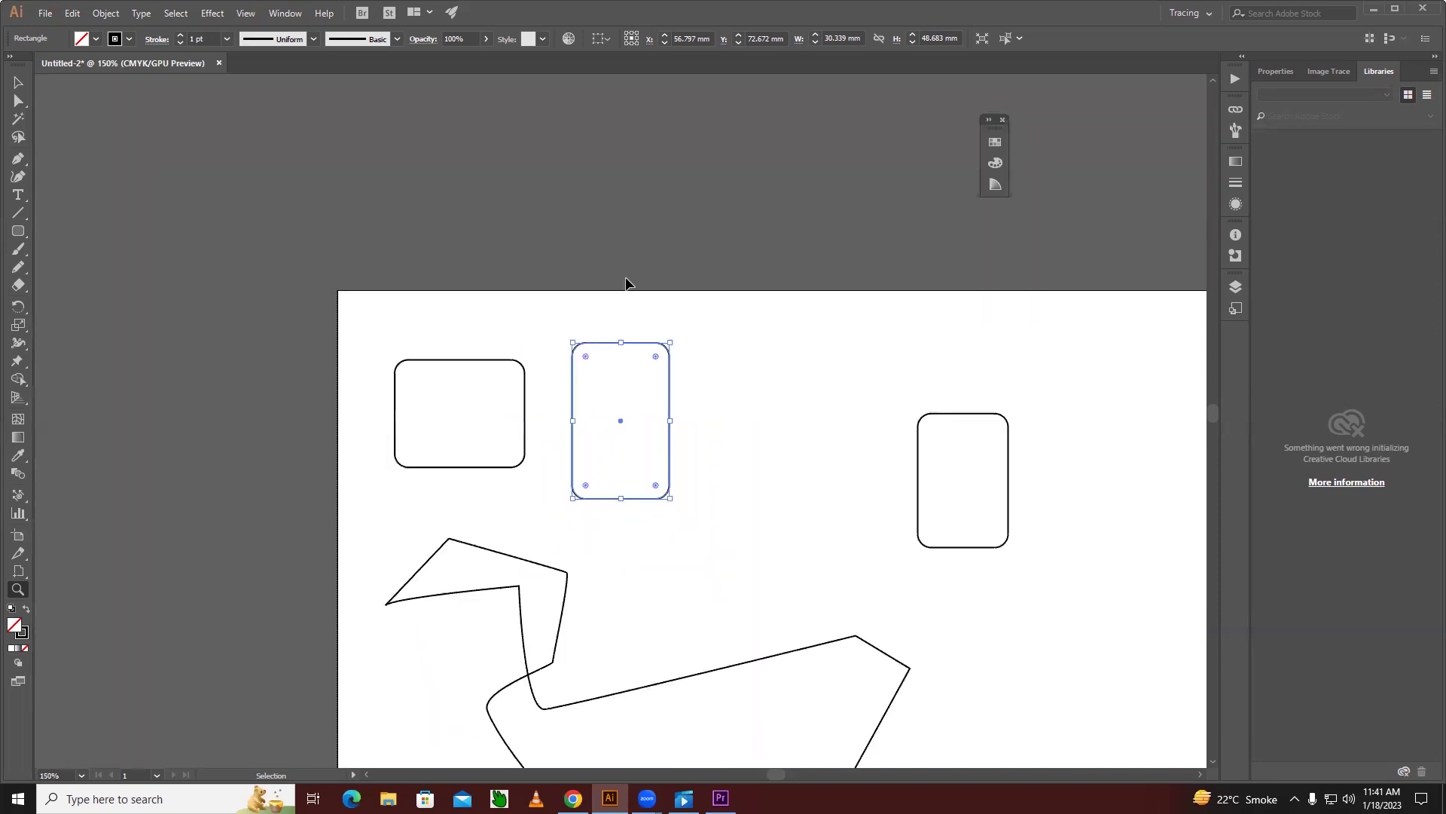
pyautogui.hotkey('ctrl', '-')
pyautogui.hotkey('ctrl', '-')
pyautogui.hotkey('ctrl', '+')
pyautogui.hotkey('ctrl', '+')
pyautogui.hotkey('ctrl', '+')
pyautogui.hotkey('ctrl', '+')
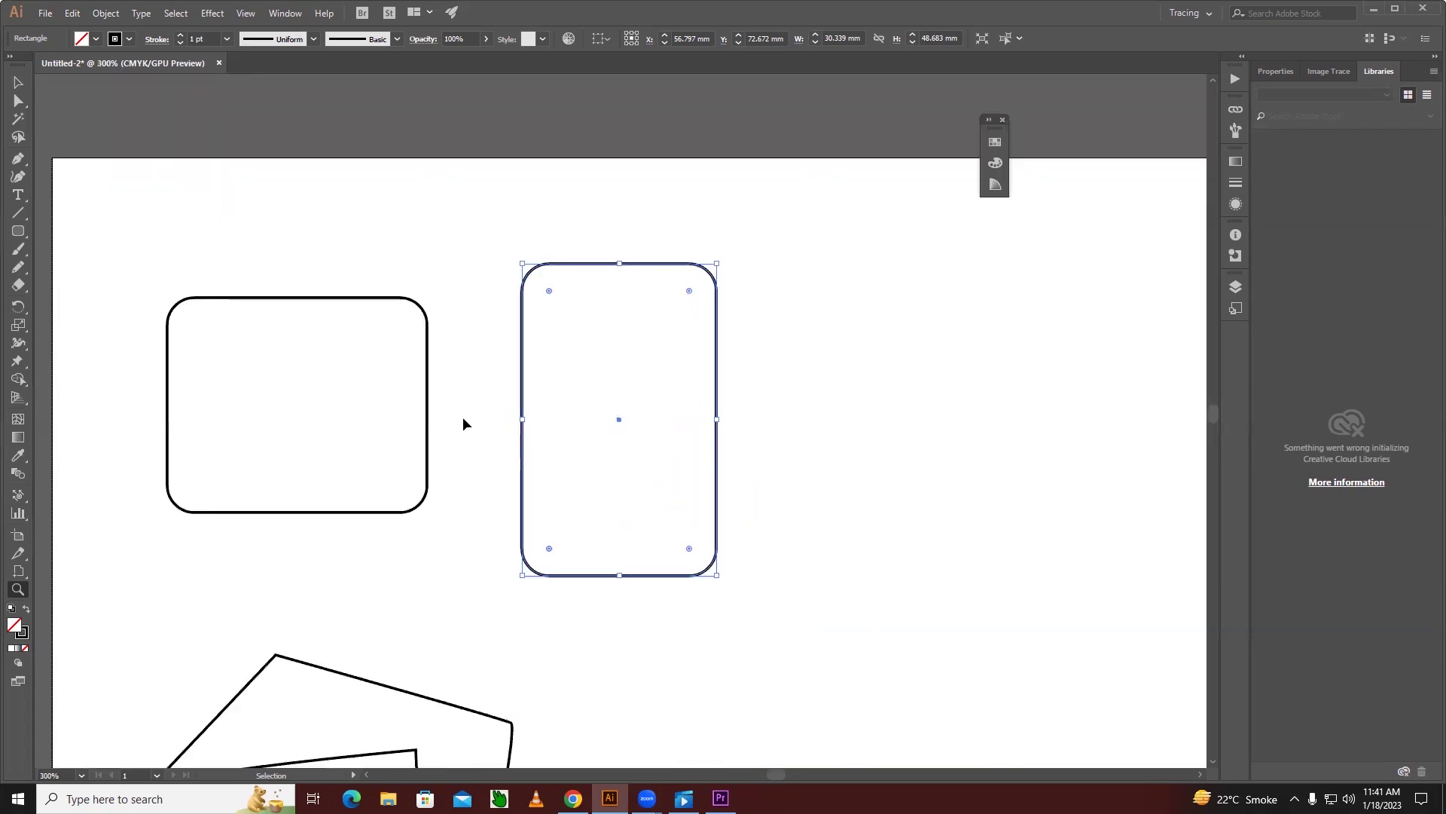
pyautogui.hotkey('ctrl', '+')
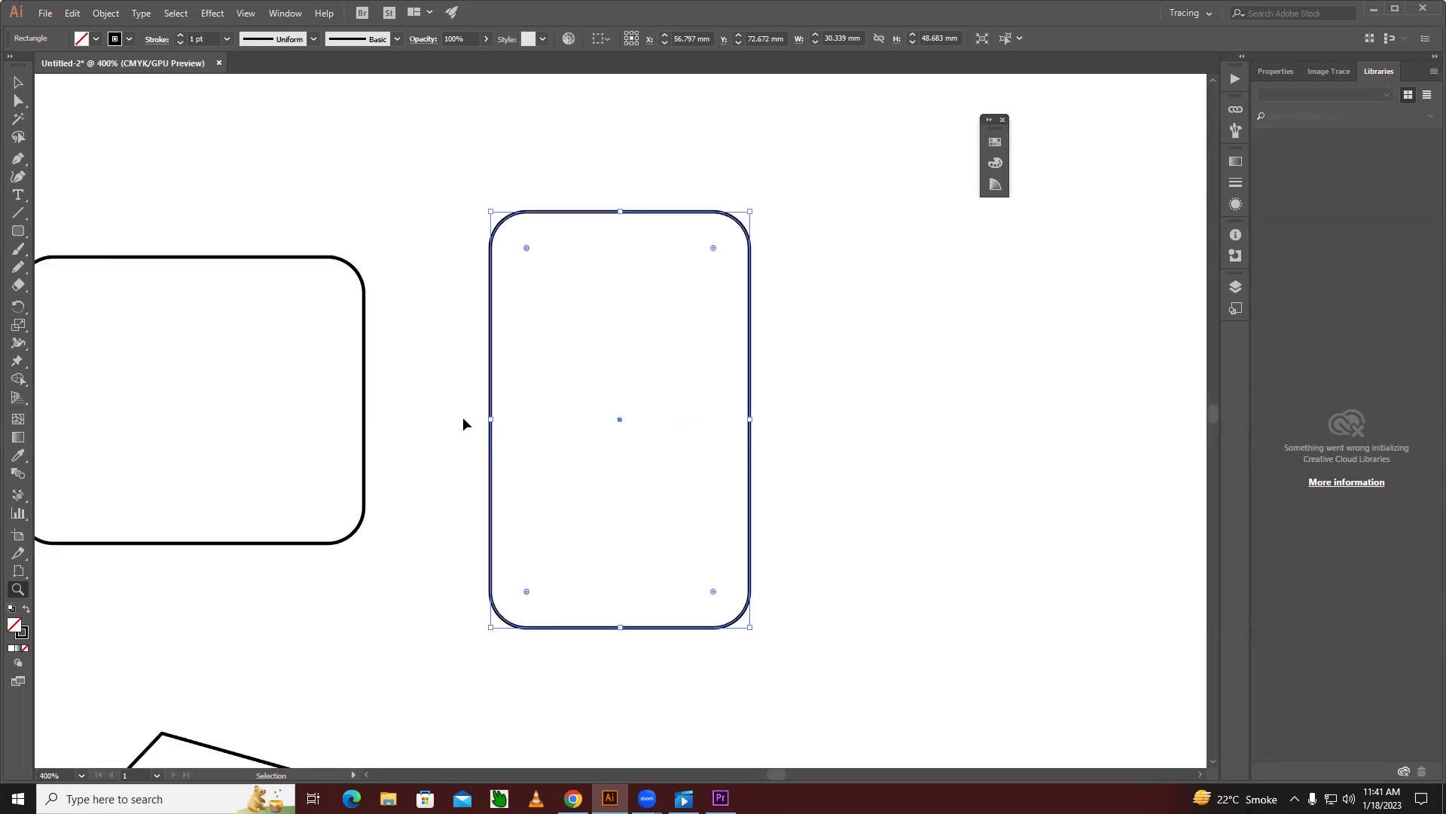
pyautogui.hotkey('ctrl', '-')
pyautogui.hotkey('ctrl', '-')
pyautogui.hotkey('ctrl', '-')
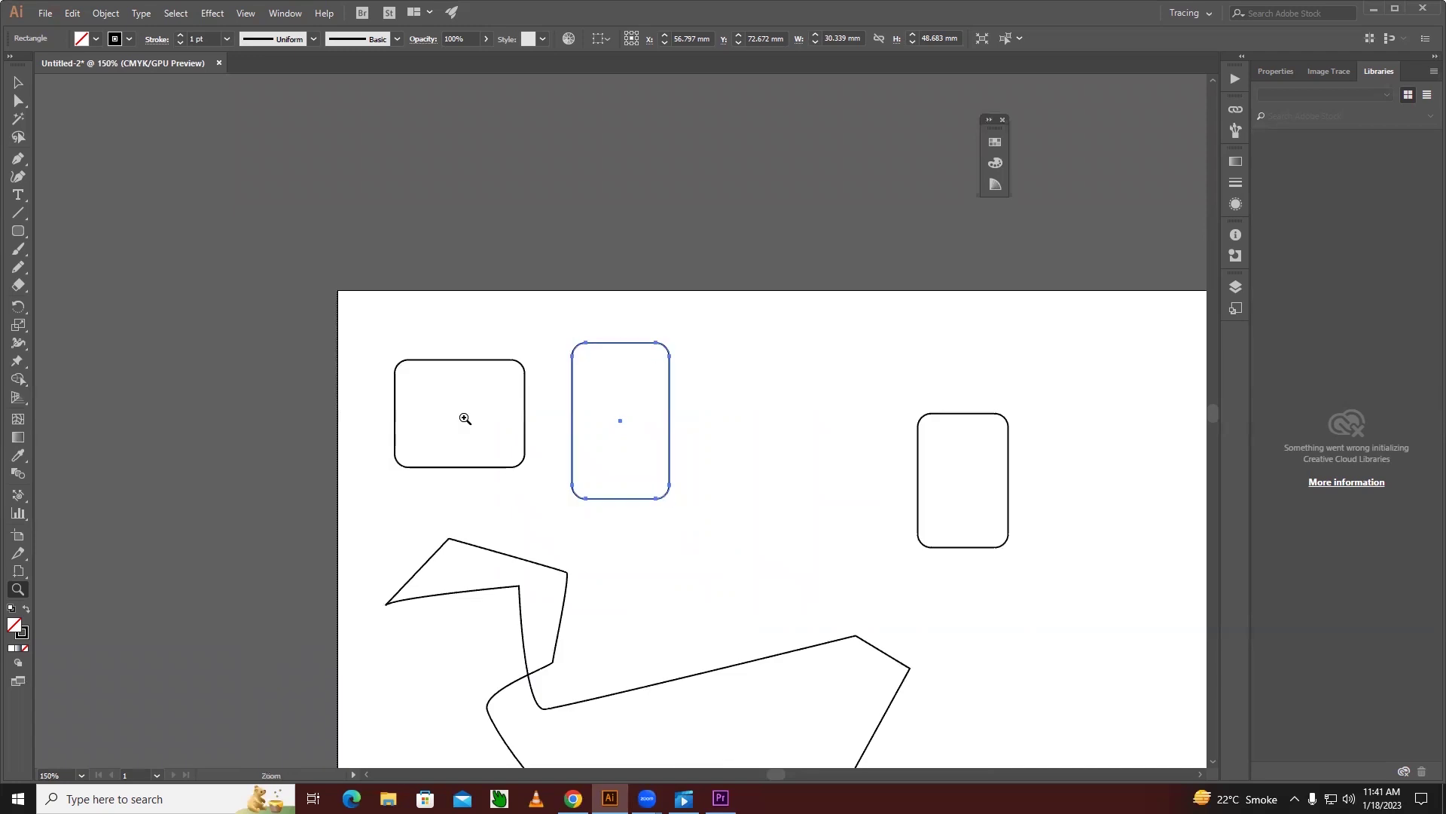
# Zoom the view out slightly and close the small floating panel
pyautogui.moveTo(516, 413); pyautogui.dragTo(799, 766)
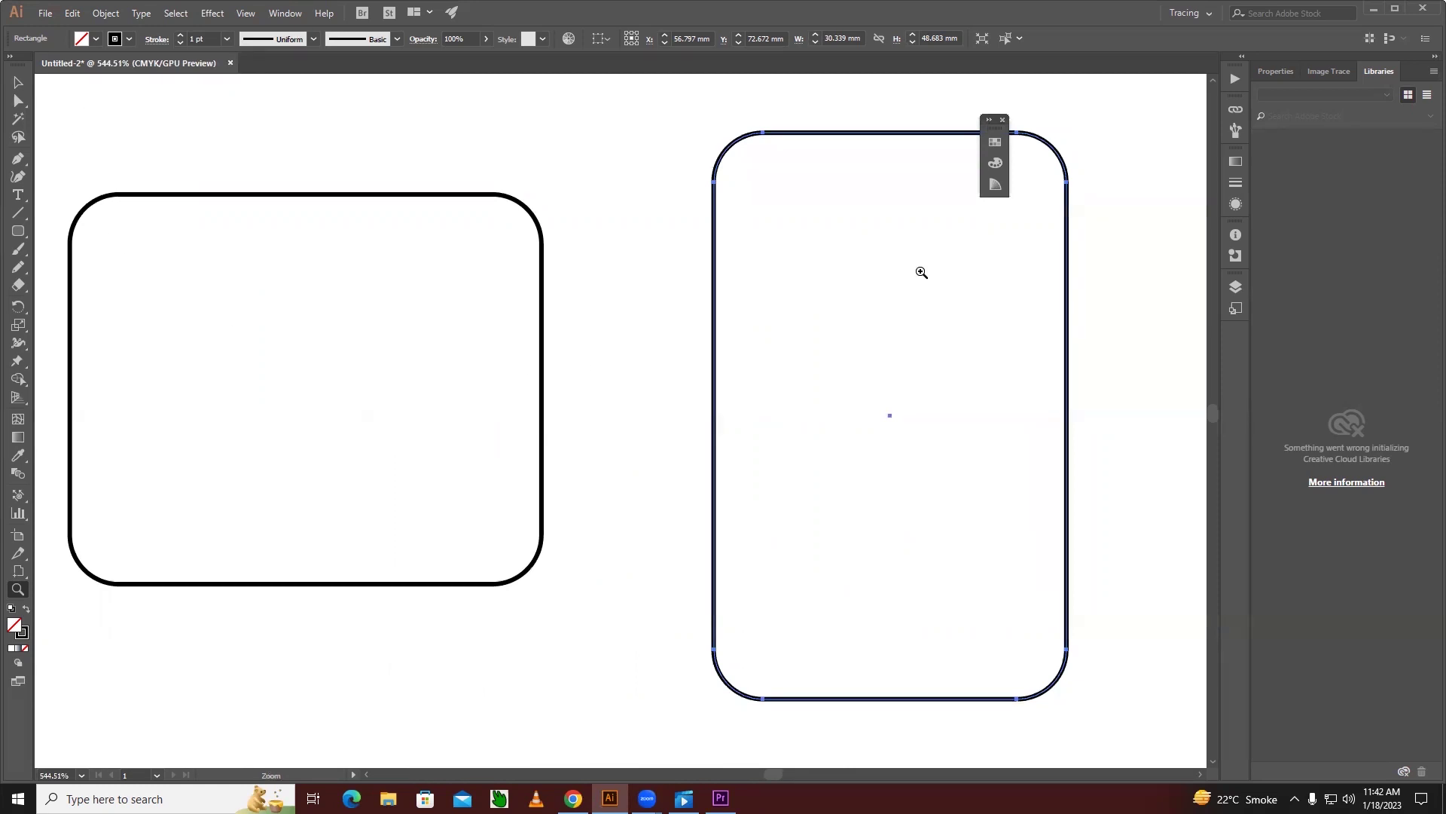
pyautogui.click(1003, 120)
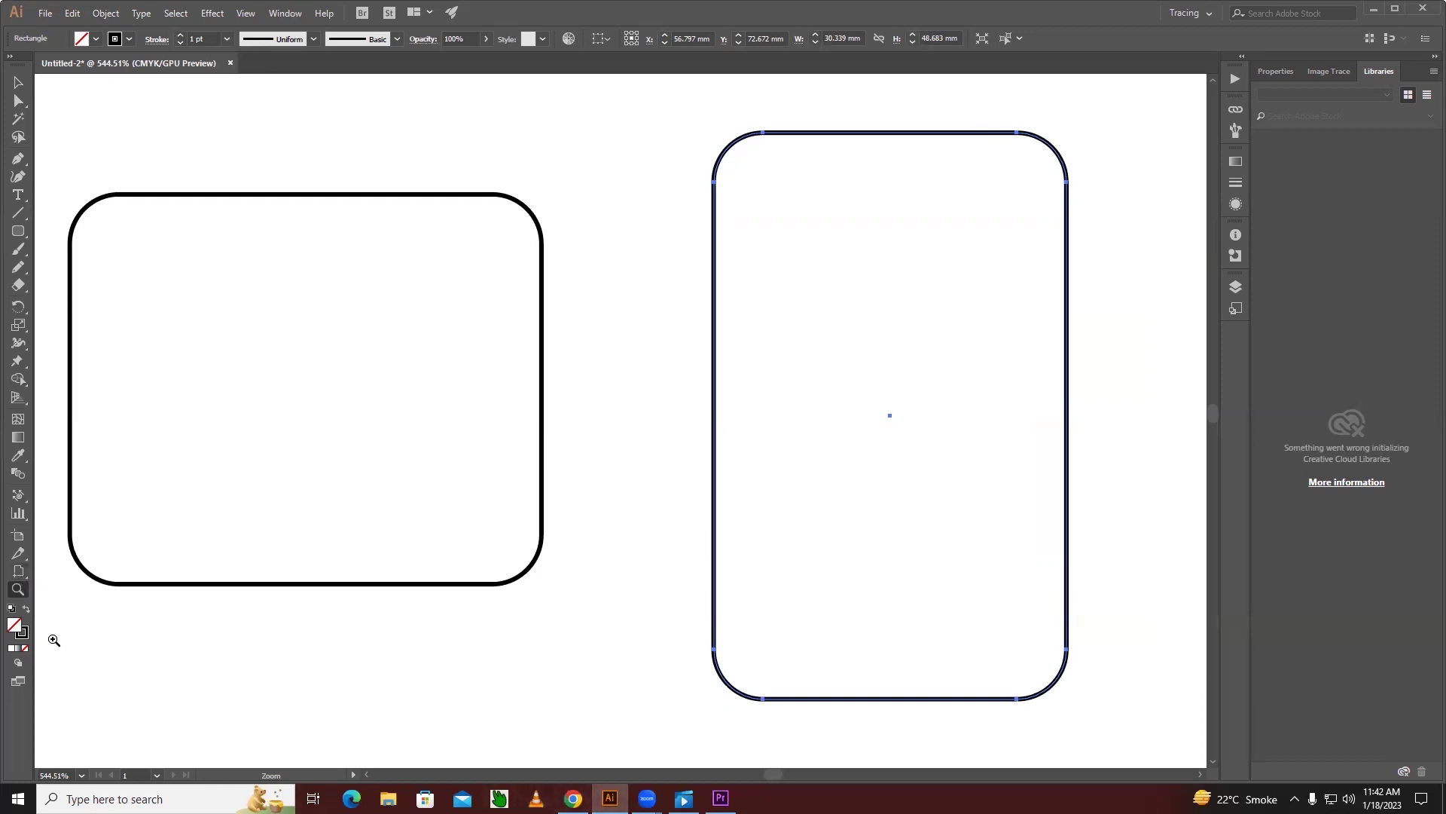
pyautogui.click(24, 575)
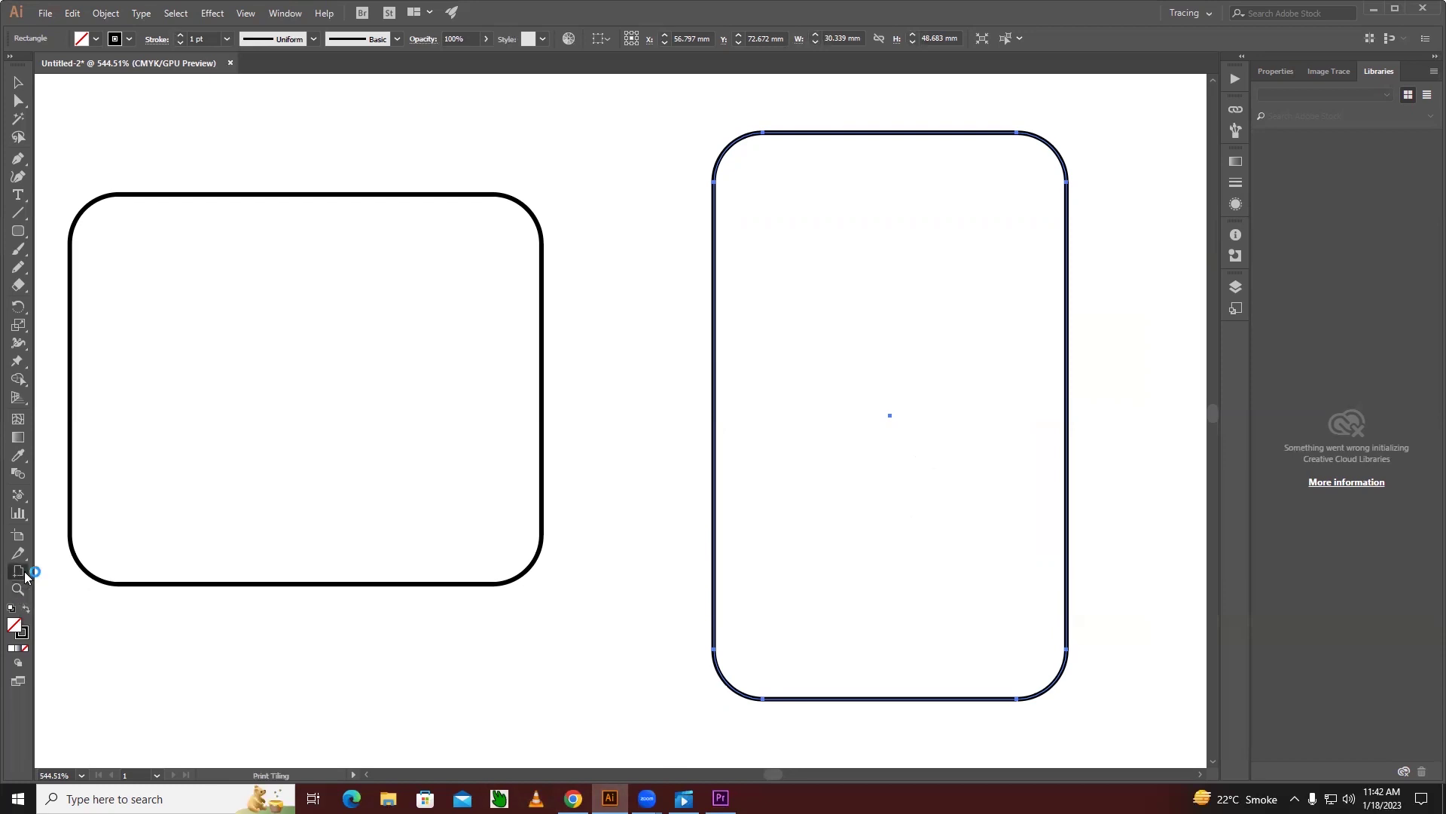
pyautogui.click(75, 573)
pyautogui.moveTo(663, 646); pyautogui.dragTo(675, 362)
pyautogui.moveTo(713, 653); pyautogui.dragTo(743, 368)
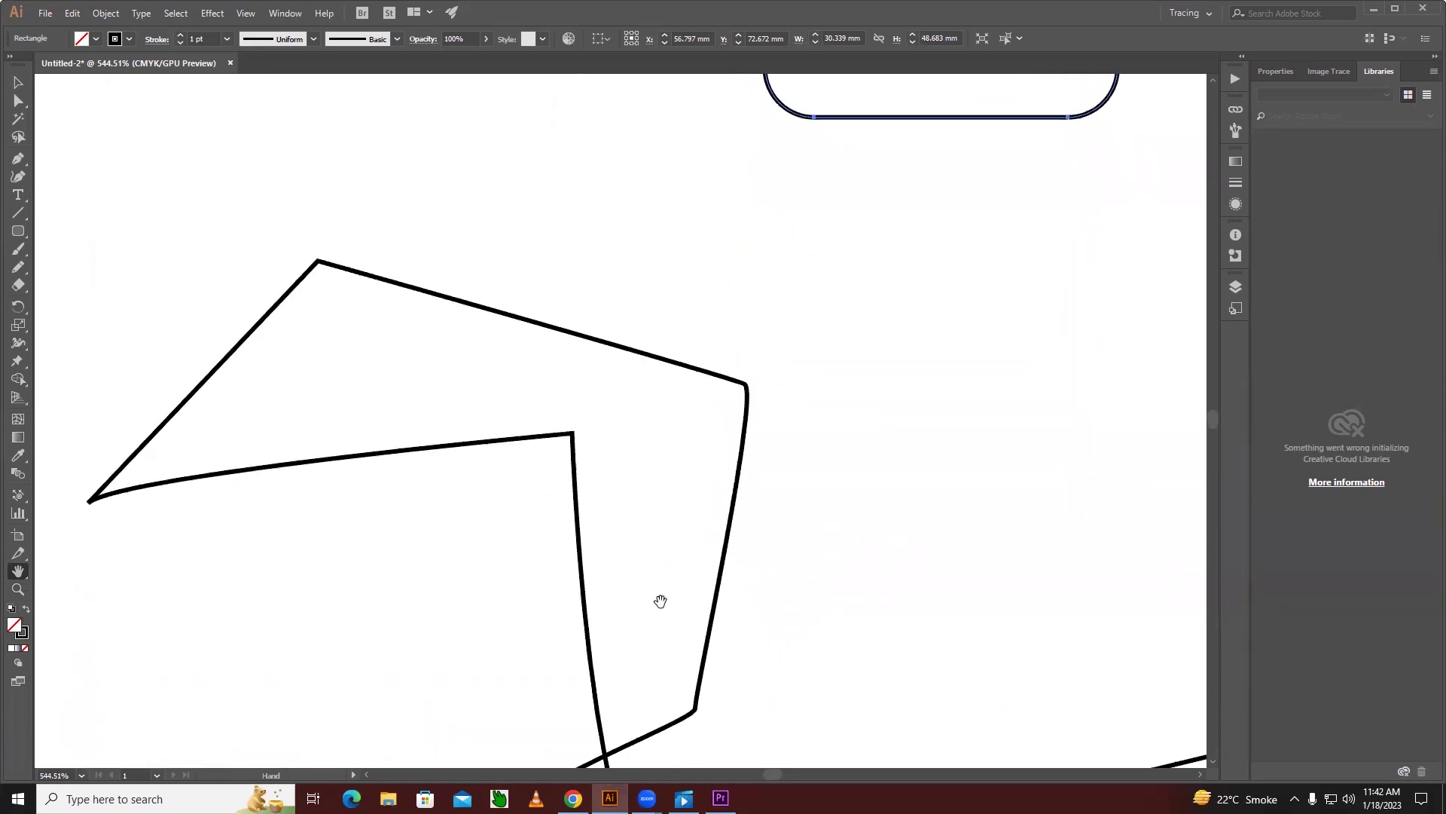
pyautogui.moveTo(658, 600); pyautogui.dragTo(705, 470)
pyautogui.hscroll(2, 866, 540)
pyautogui.hscroll(3, 894, 494)
pyautogui.hscroll(4, 942, 500)
pyautogui.hscroll(5, 827, 499)
pyautogui.hscroll(3, 828, 499)
pyautogui.hscroll(4, 589, 329)
pyautogui.hscroll(3, 610, 323)
pyautogui.hscroll(3, 675, 404)
pyautogui.hscroll(-3, 676, 405)
pyautogui.hscroll(-3, 616, 397)
pyautogui.scroll(3, 845, 548)
pyautogui.scroll(3, 923, 549)
pyautogui.hscroll(10, 713, 434)
pyautogui.scroll(3, 923, 481)
pyautogui.hscroll(-9, 694, 588)
pyautogui.scroll(4, 693, 587)
pyautogui.hscroll(4, 449, 510)
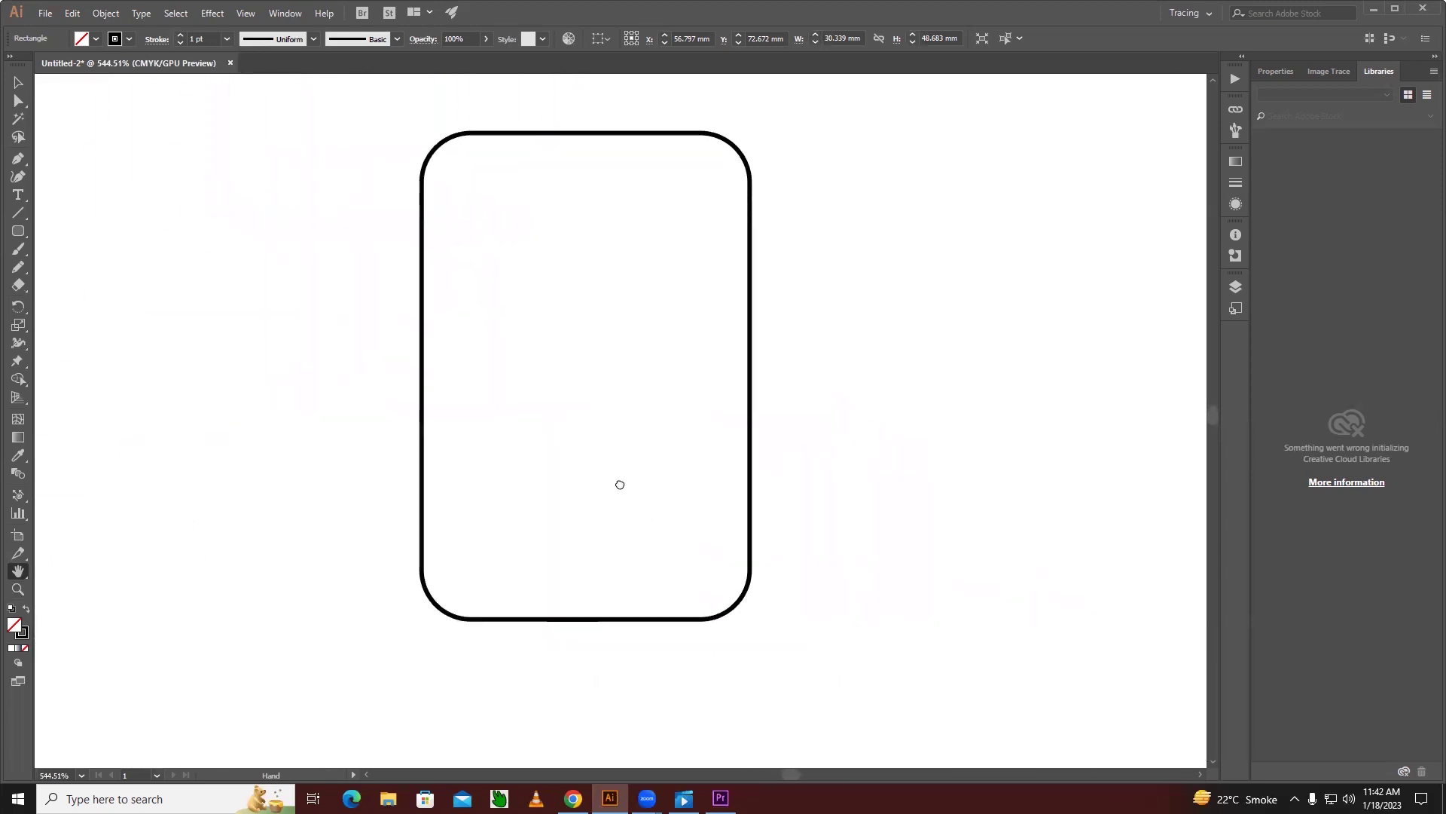
pyautogui.hscroll(-4, 616, 485)
pyautogui.hscroll(-3, 652, 430)
pyautogui.hscroll(-3, 640, 459)
pyautogui.scroll(2, 640, 459)
pyautogui.hscroll(-3, 459, 434)
pyautogui.hscroll(-3, 433, 400)
pyautogui.hscroll(10, 629, 468)
pyautogui.scroll(-2, 629, 467)
pyautogui.hscroll(-3, 726, 488)
pyautogui.scroll(-1, 727, 488)
pyautogui.hscroll(-4, 859, 452)
pyautogui.scroll(1, 879, 477)
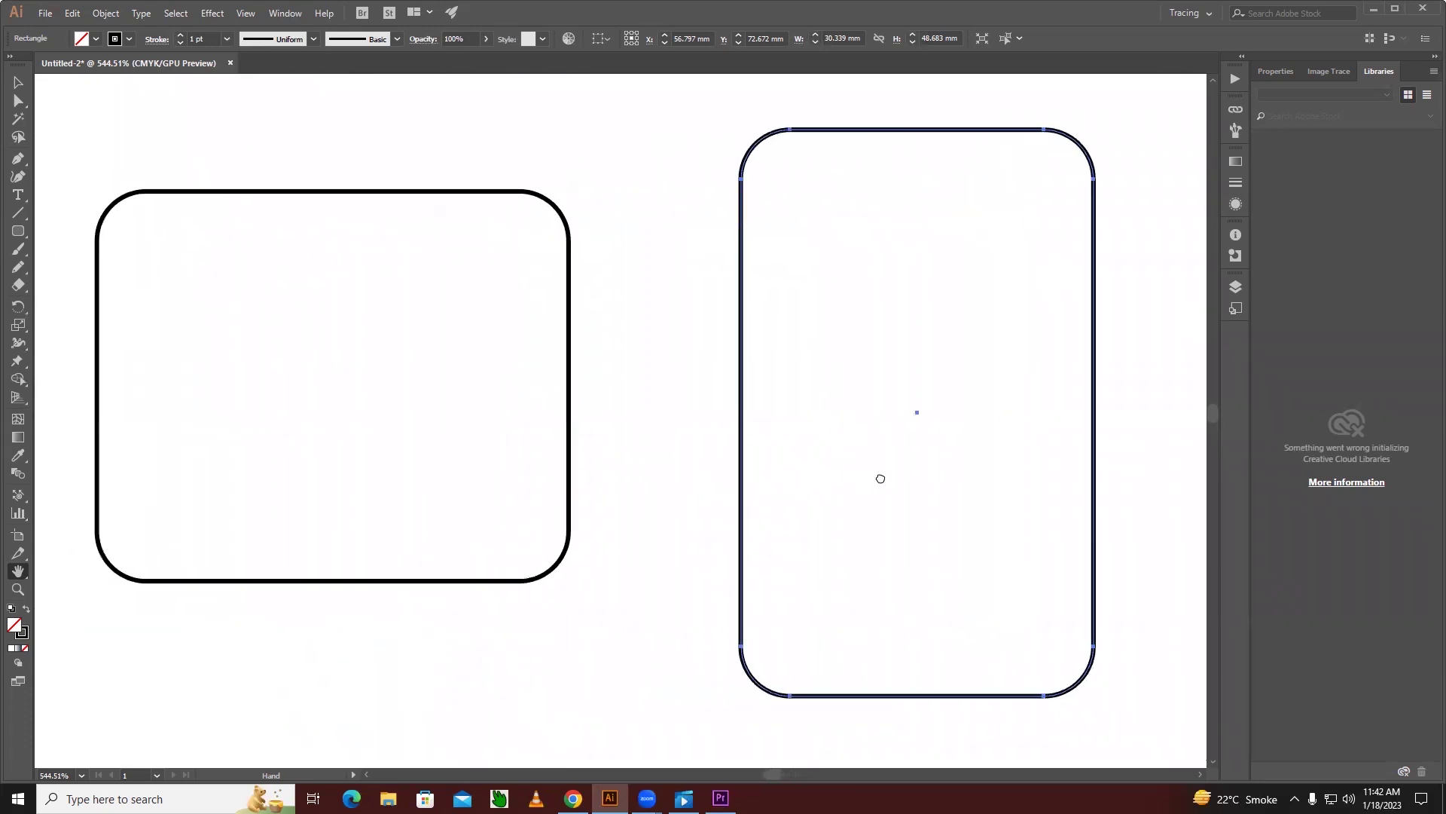
pyautogui.hscroll(-1, 894, 481)
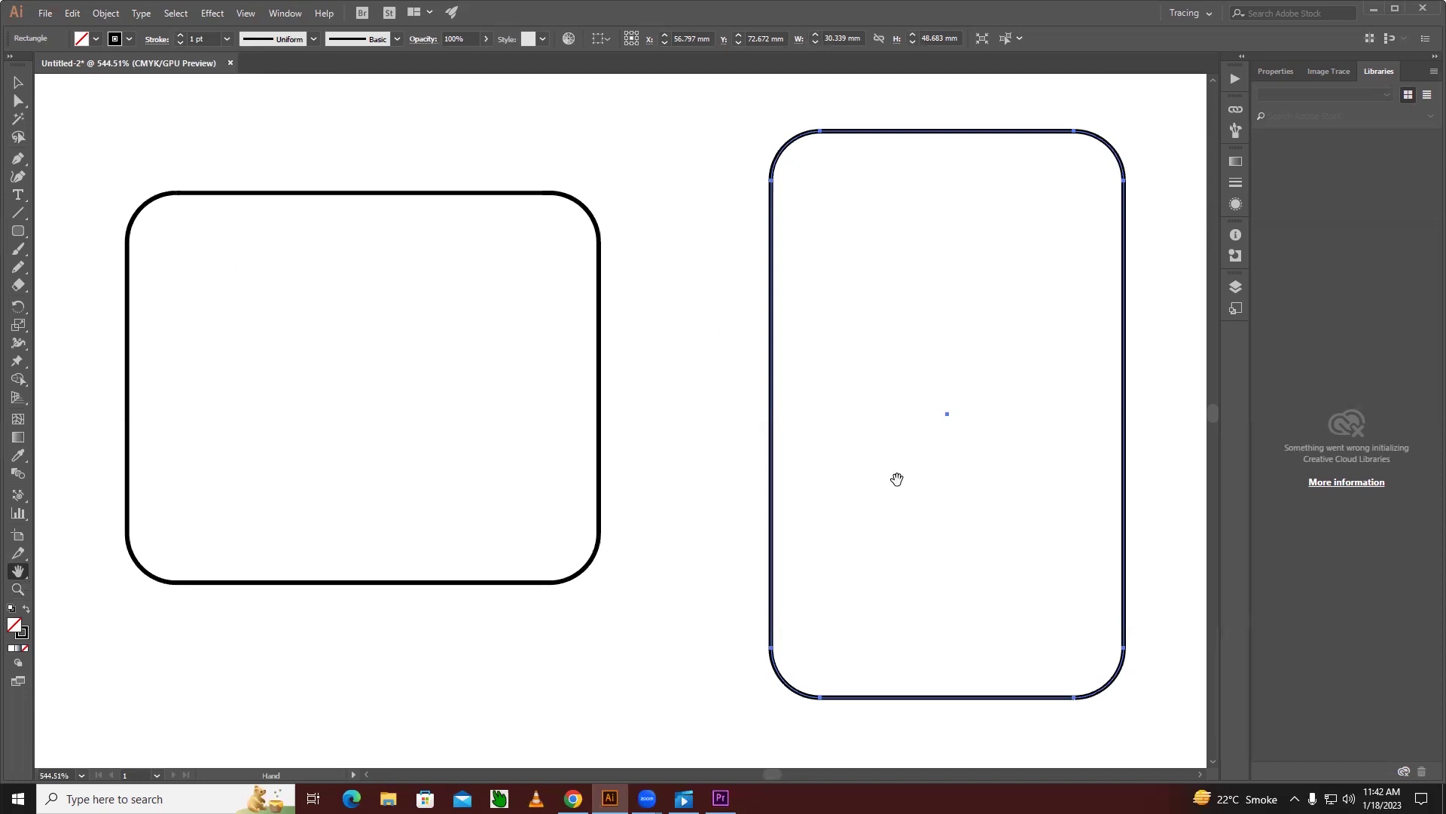
pyautogui.press('v')
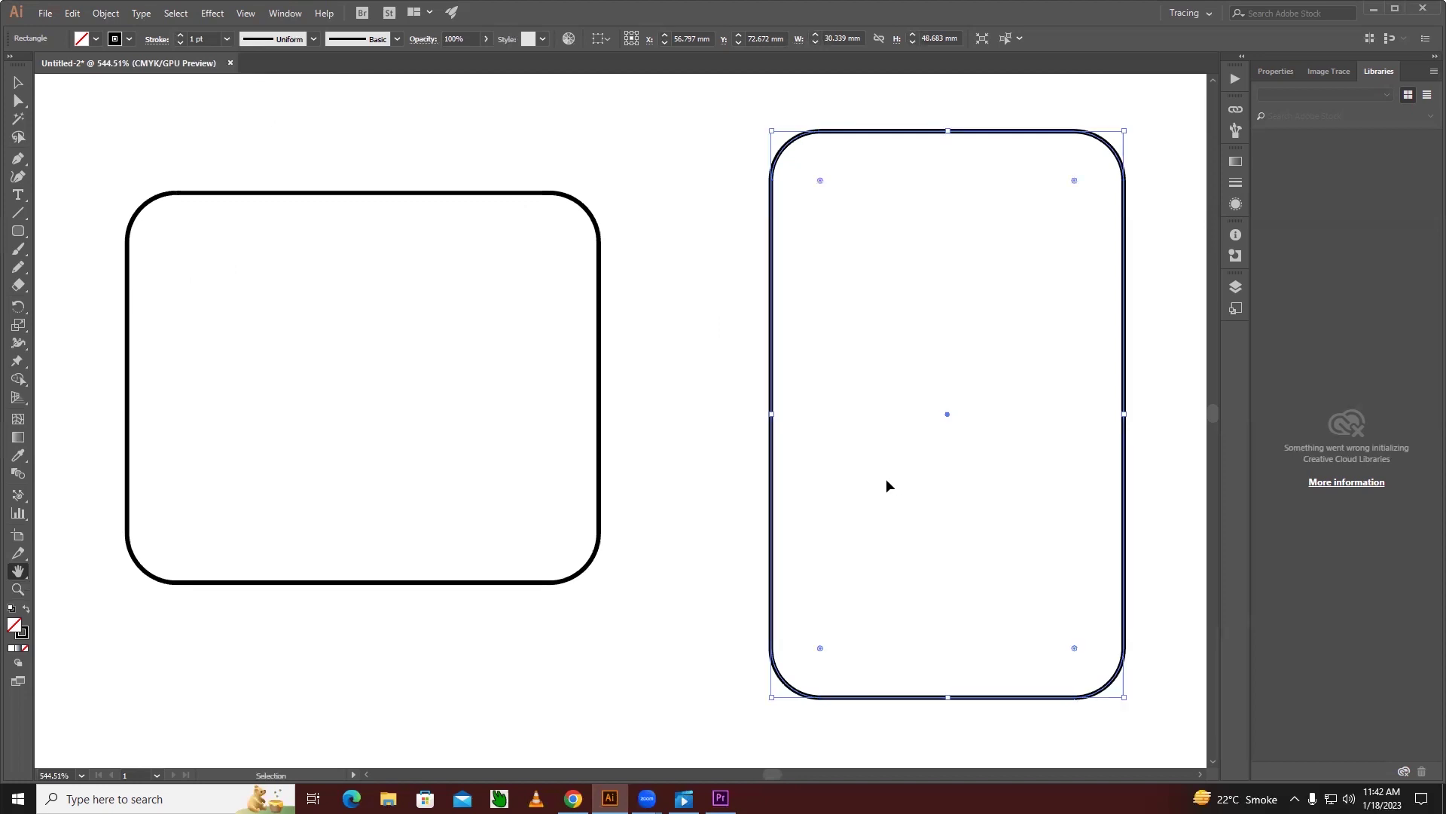
pyautogui.hotkey('ctrl', '-')
pyautogui.hotkey('ctrl', '-')
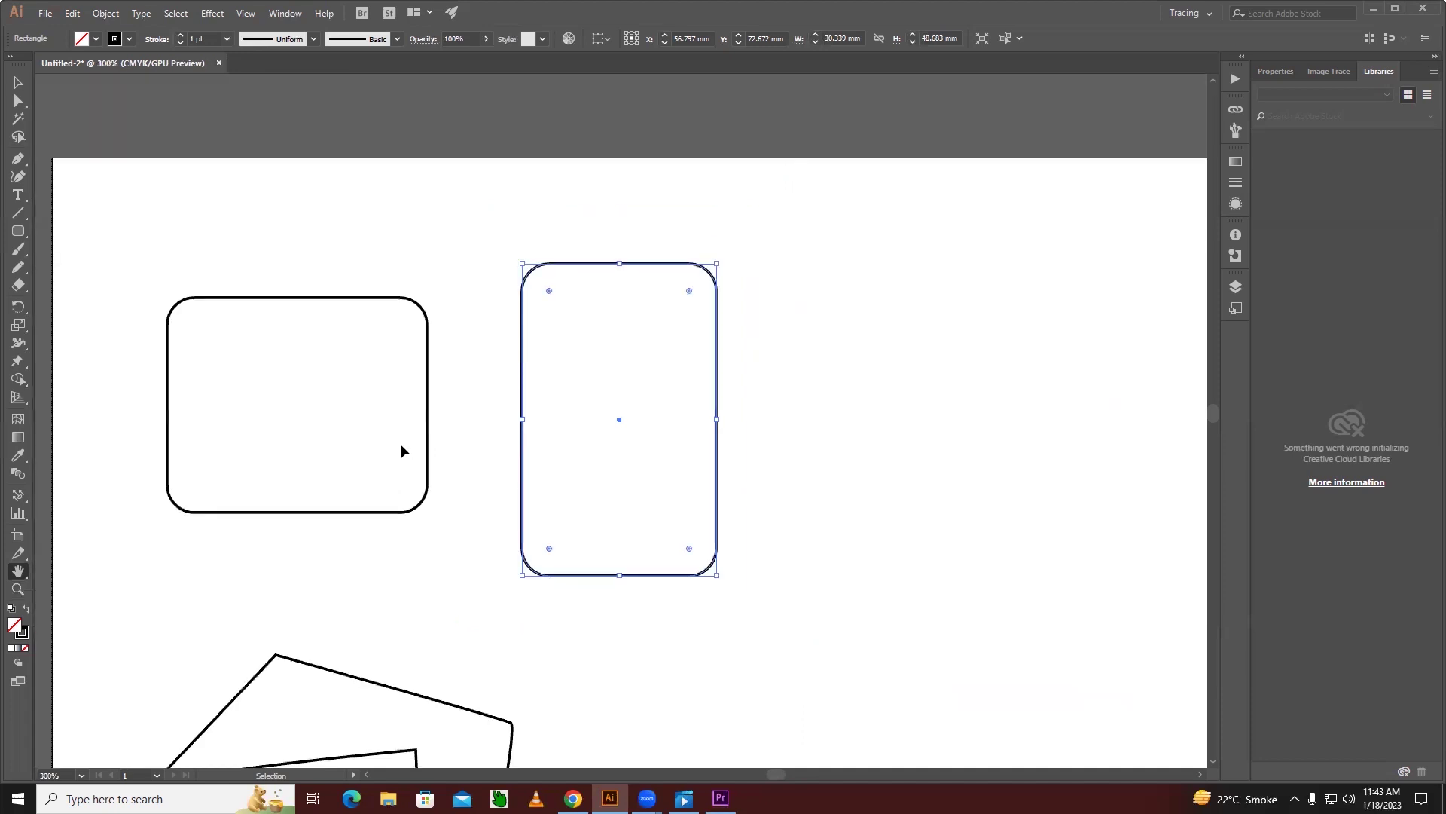
pyautogui.hotkey('ctrl', '-')
pyautogui.hotkey('ctrl', '-')
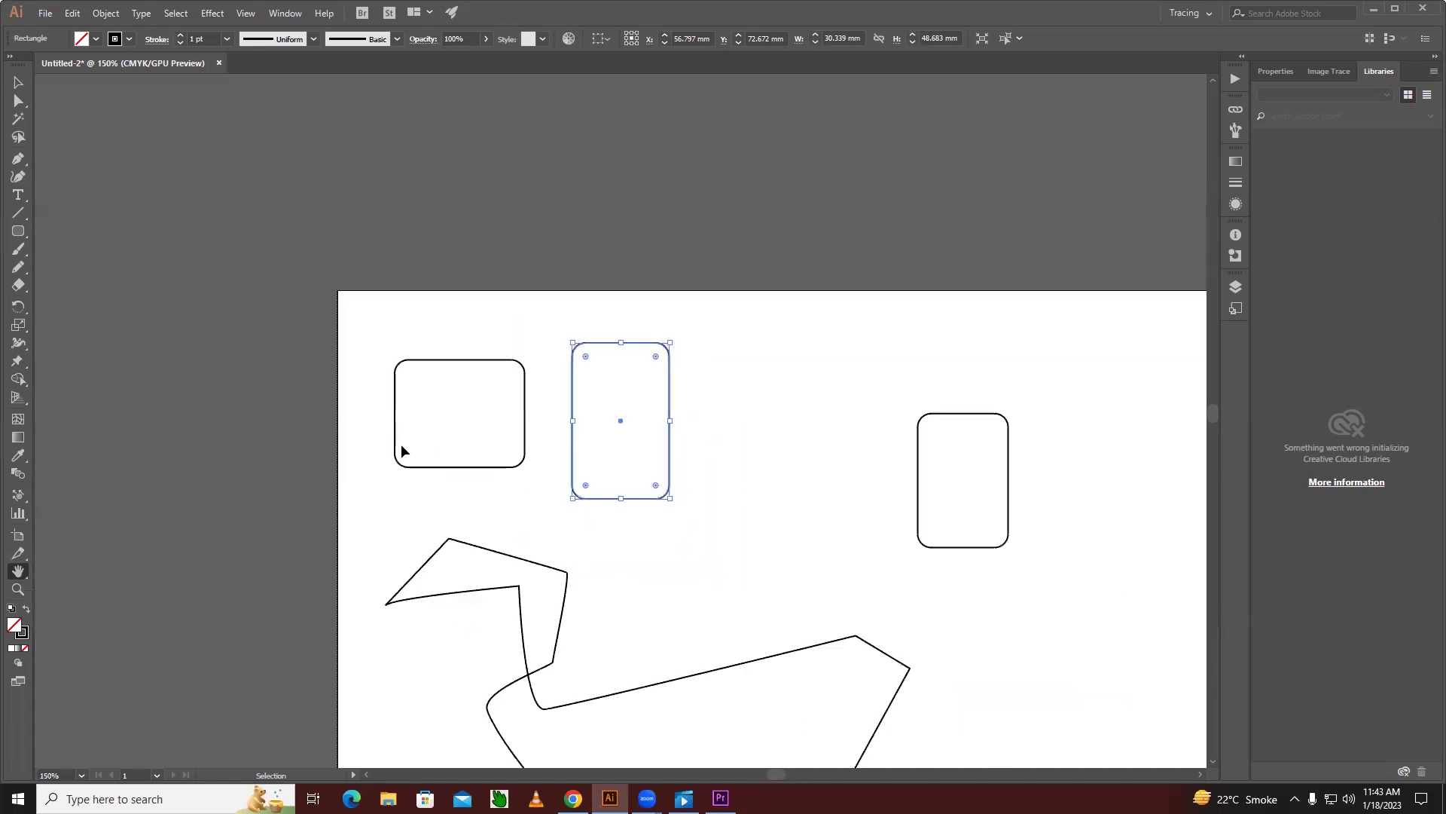
pyautogui.press('space')
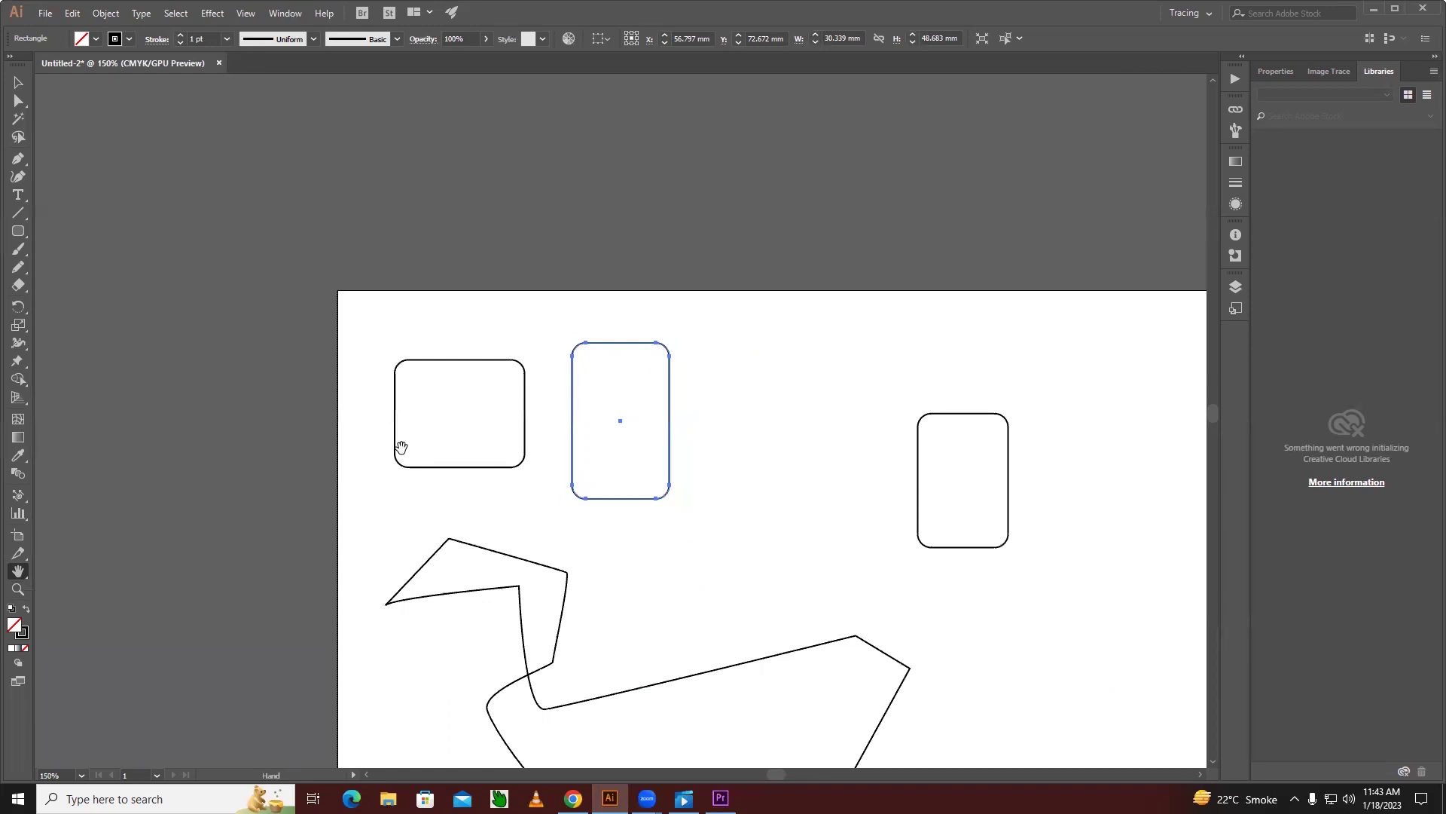
pyautogui.hotkey('ctrl', 'space')
pyautogui.click(19, 574)
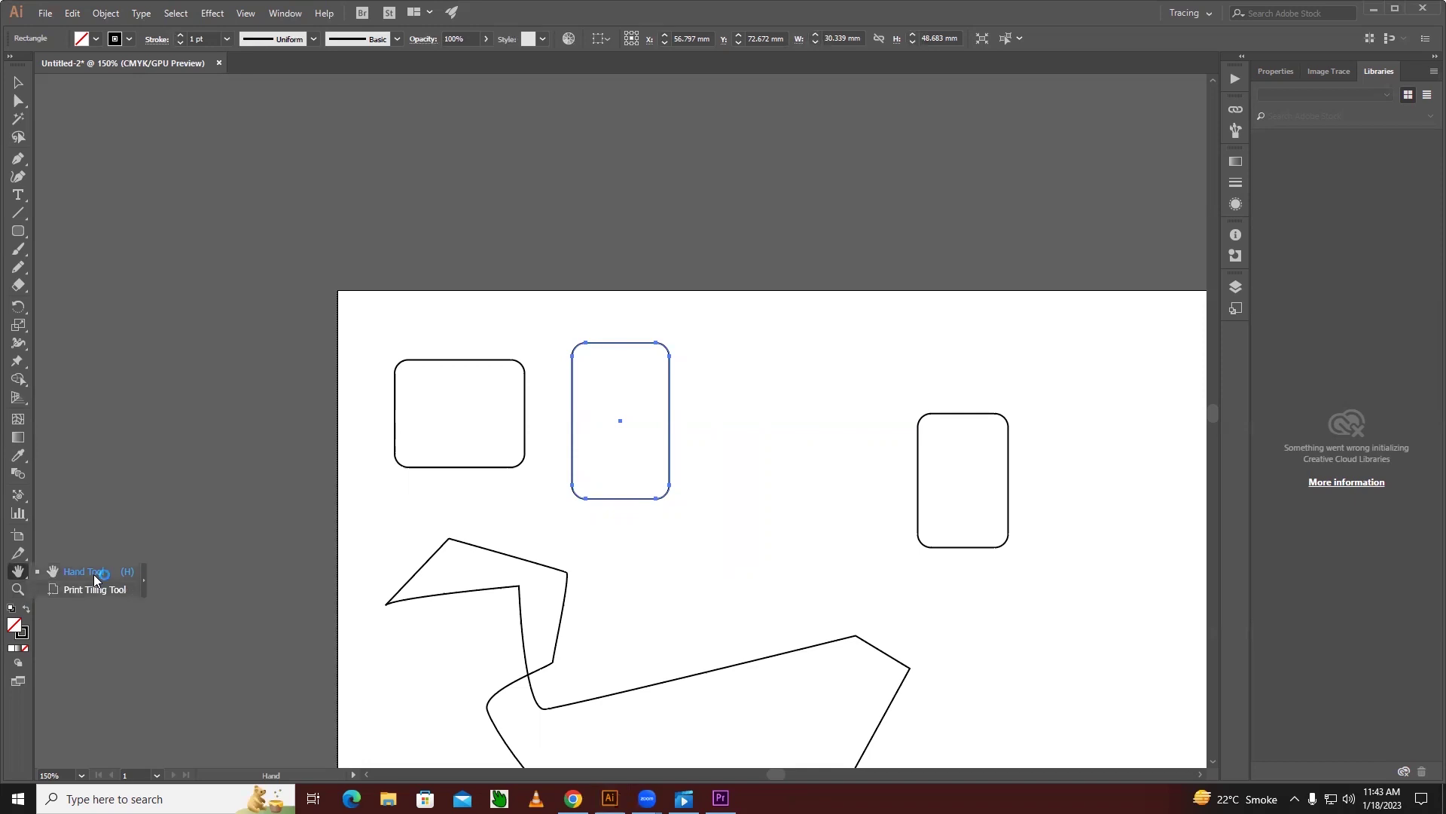
pyautogui.click(130, 578)
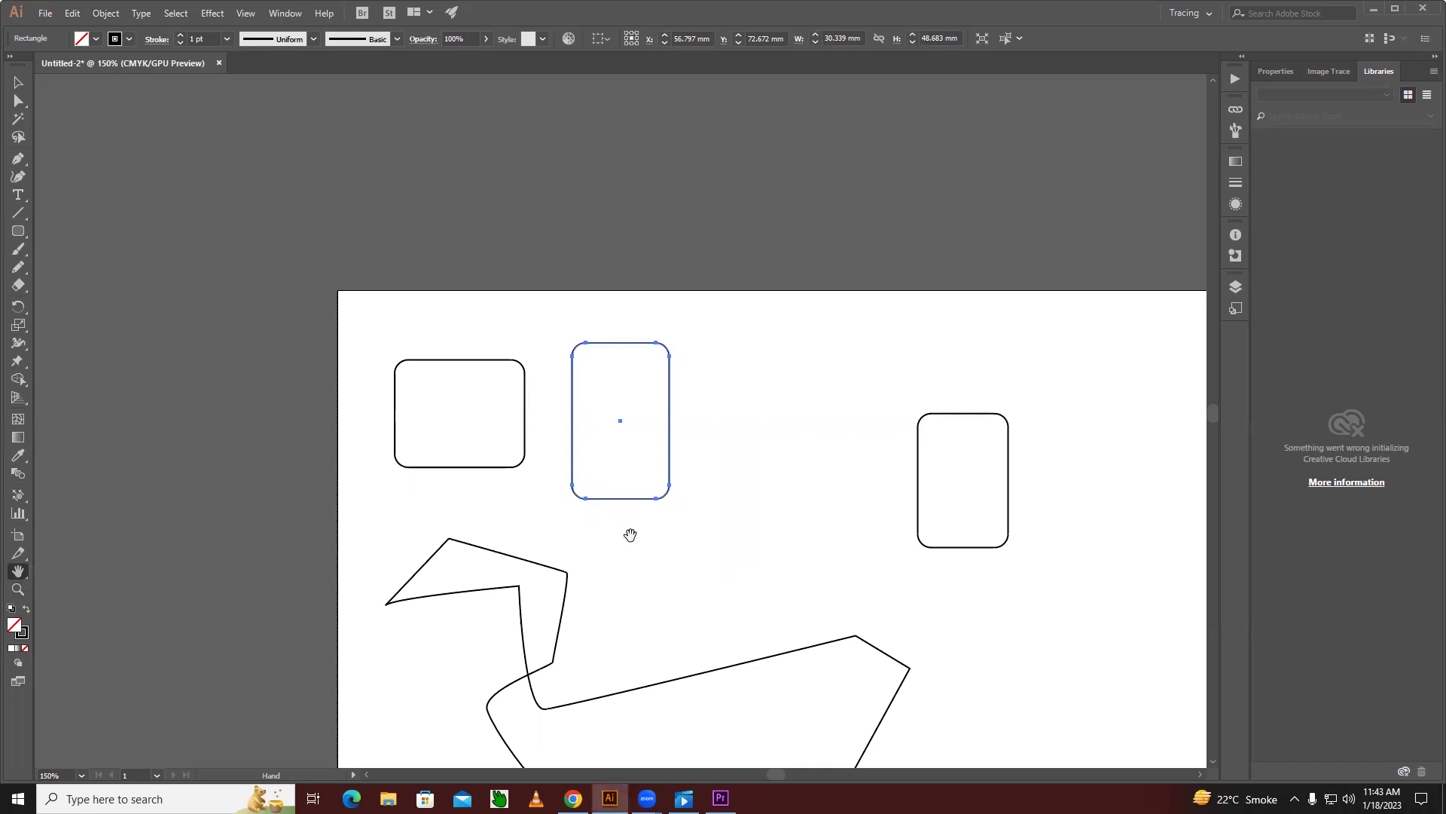
pyautogui.moveTo(851, 574)
pyautogui.mouseDown()
pyautogui.moveTo(906, 666)
pyautogui.moveTo(742, 645)
pyautogui.mouseUp()
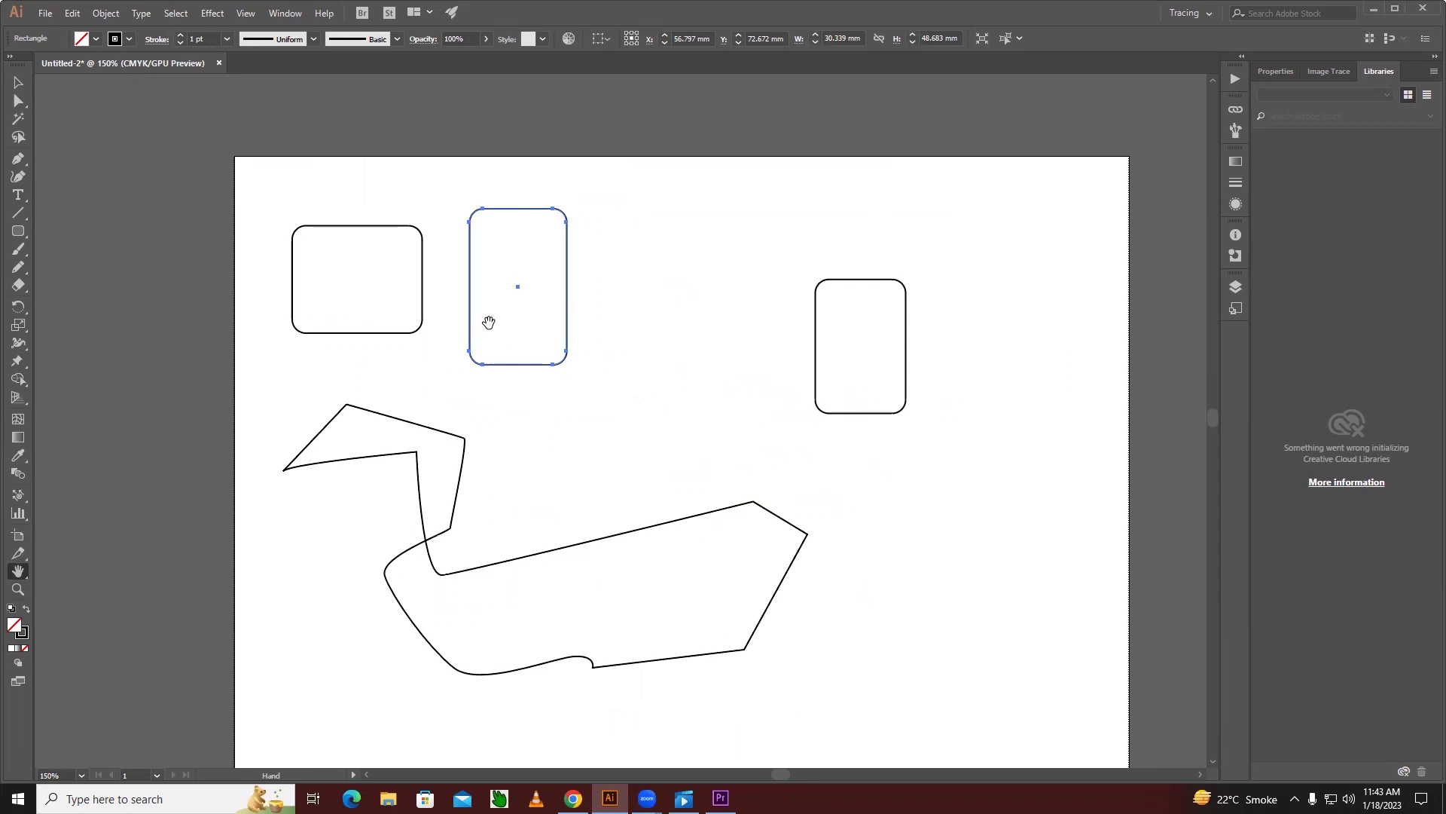
pyautogui.moveTo(564, 374)
pyautogui.mouseDown()
pyautogui.moveTo(670, 413)
pyautogui.moveTo(493, 423)
pyautogui.moveTo(576, 518)
pyautogui.moveTo(693, 484)
pyautogui.moveTo(704, 436)
pyautogui.moveTo(866, 577)
pyautogui.moveTo(768, 510)
pyautogui.mouseUp()
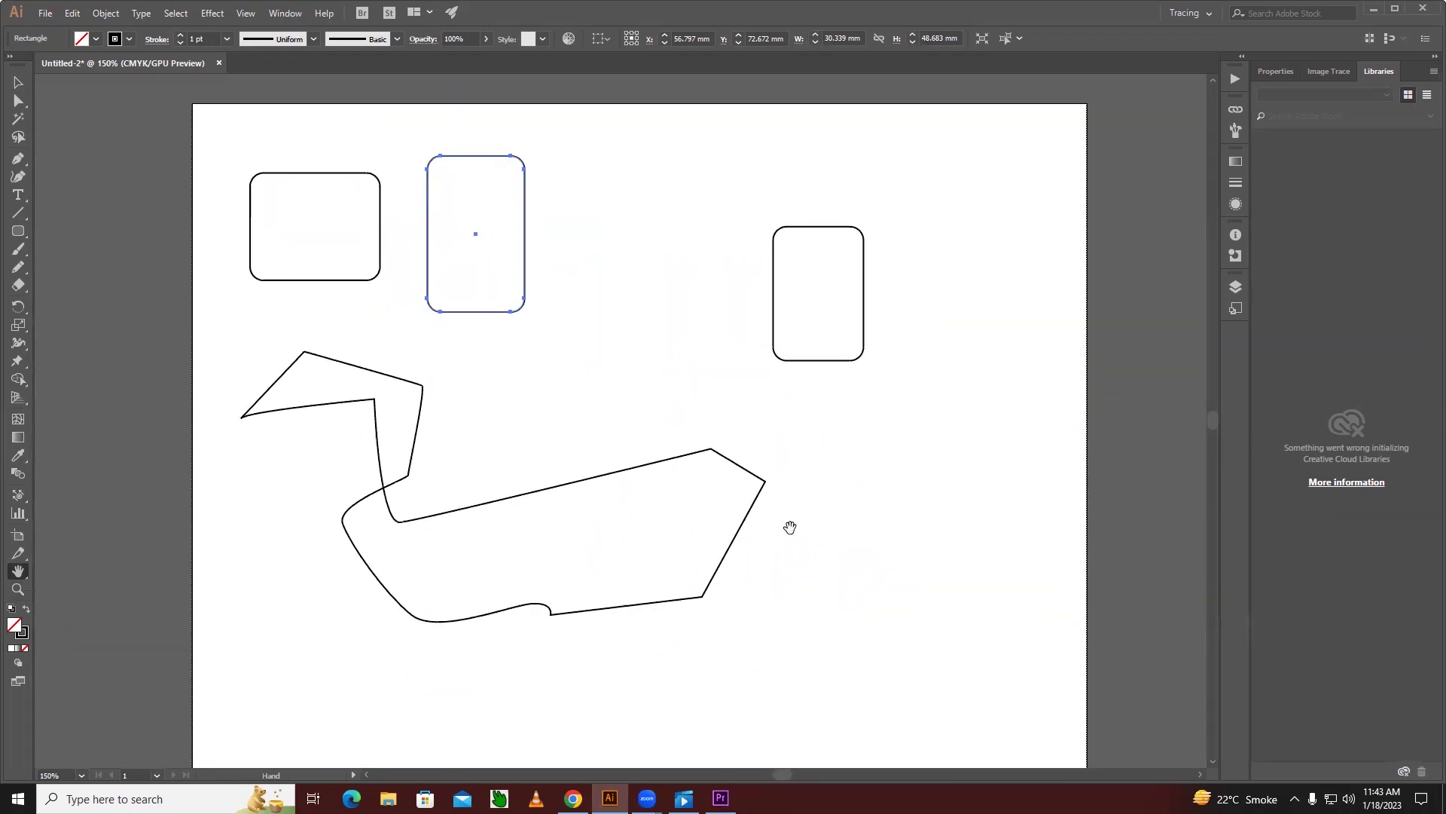
pyautogui.press('v')
pyautogui.hotkey('ctrl', '=')
pyautogui.hotkey('ctrl', '=')
pyautogui.hotkey('ctrl', '=')
pyautogui.hotkey('ctrl', '=')
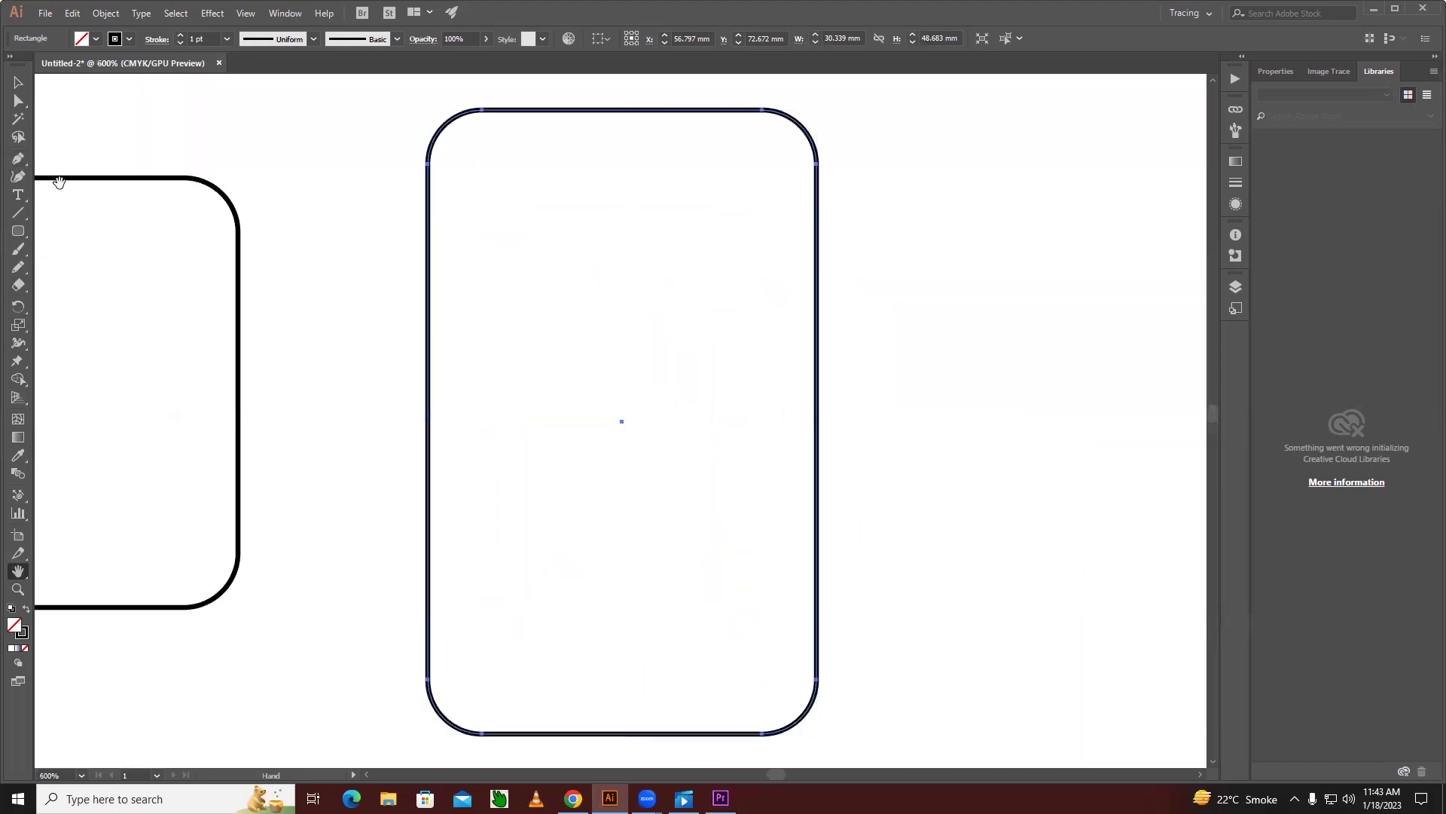
# Draw a closed four-point Pen connector between the left rectangle and the tall rectangle
pyautogui.click(19, 158)
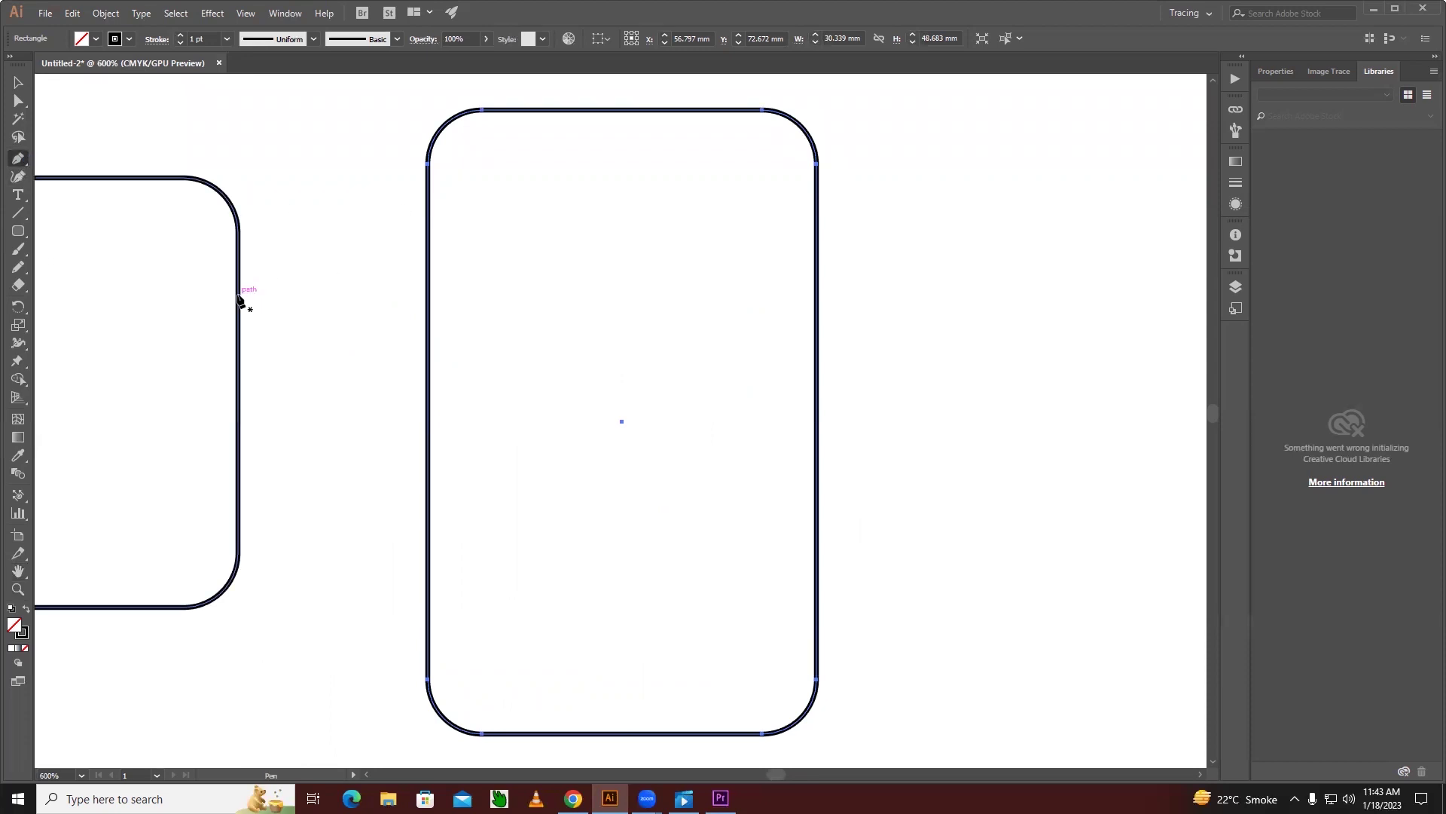
pyautogui.click(238, 295)
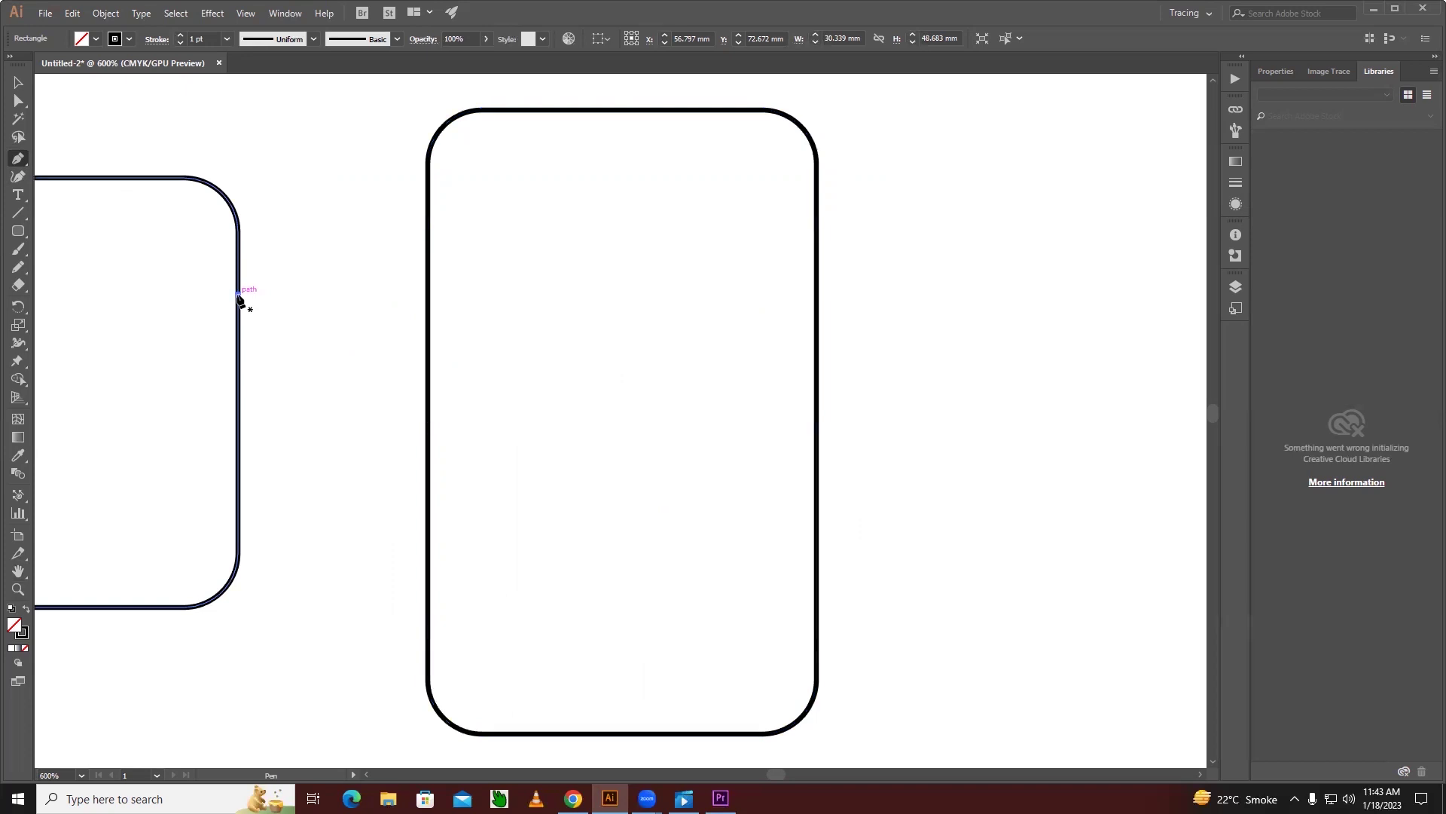
pyautogui.click(428, 215)
pyautogui.click(428, 594)
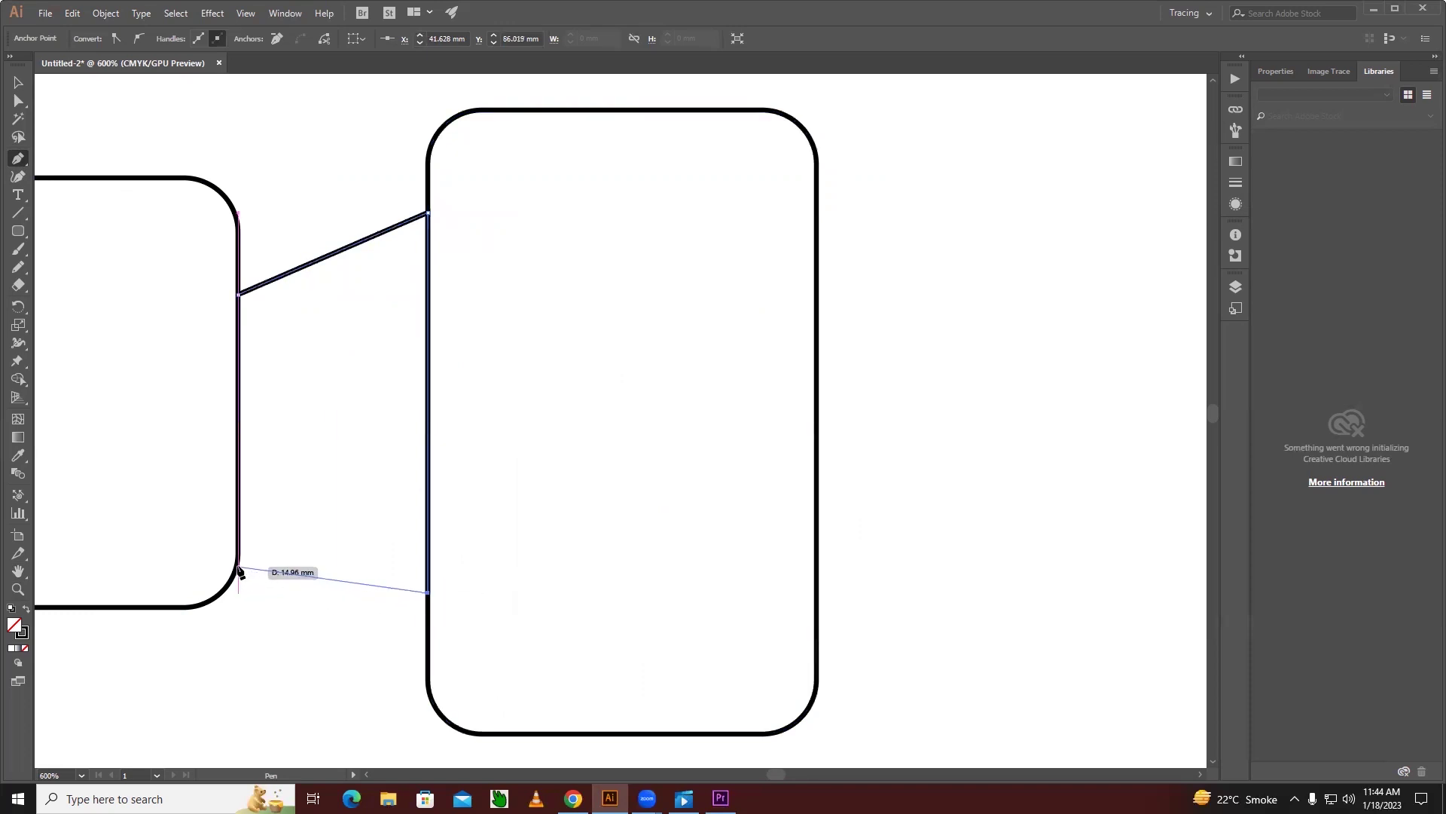
pyautogui.click(240, 570)
pyautogui.click(239, 295)
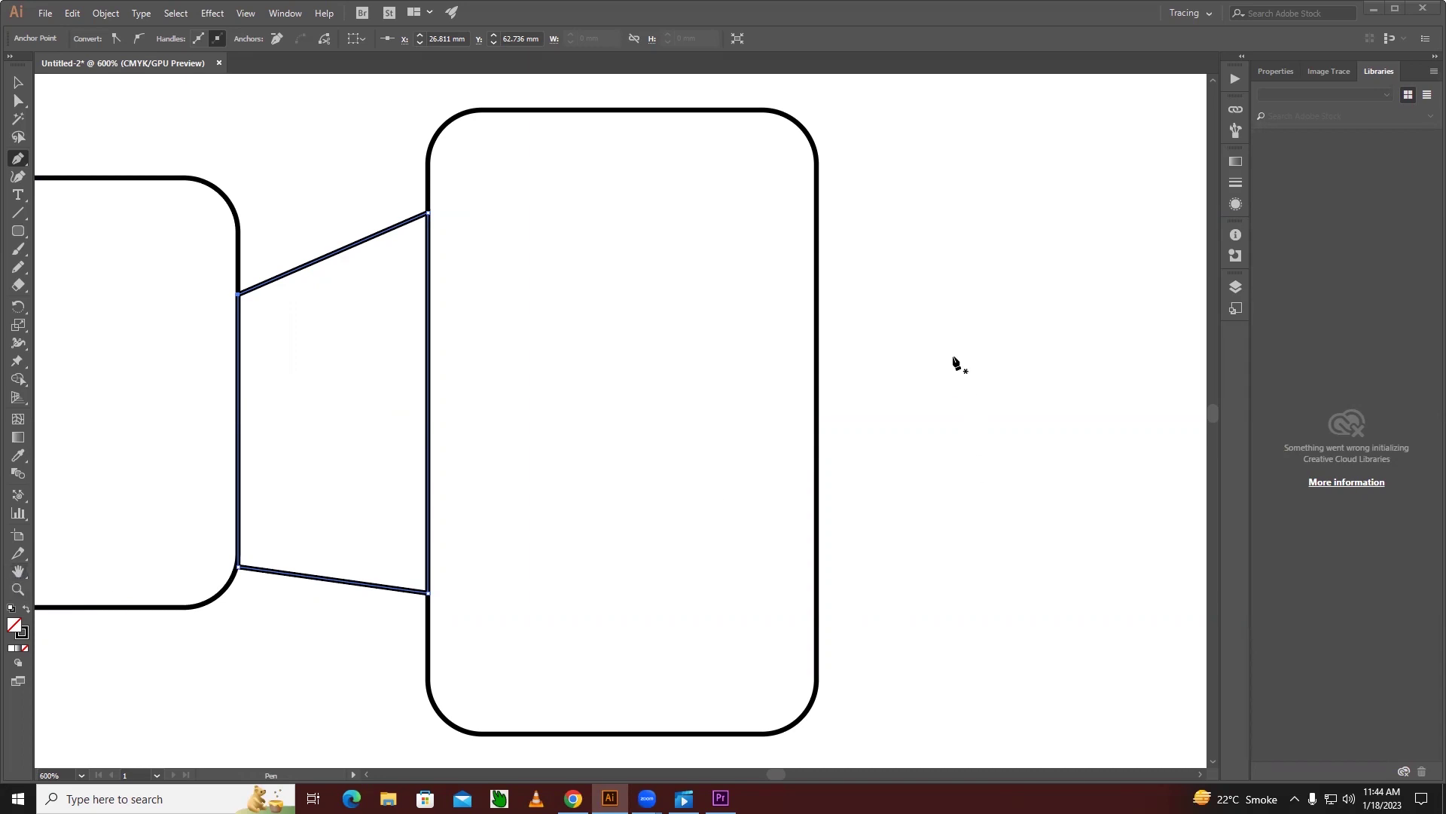
# Pan the view over to the freeform shape
pyautogui.press('space')
pyautogui.moveTo(841, 543)
pyautogui.mouseDown()
pyautogui.moveTo(834, 495)
pyautogui.moveTo(806, 600)
pyautogui.moveTo(791, 429)
pyautogui.moveTo(747, 370)
pyautogui.moveTo(585, 362)
pyautogui.moveTo(613, 429)
pyautogui.moveTo(779, 422)
pyautogui.moveTo(831, 393)
pyautogui.mouseUp()
pyautogui.moveTo(686, 366)
pyautogui.mouseDown()
pyautogui.moveTo(697, 426)
pyautogui.moveTo(652, 407)
pyautogui.moveTo(926, 414)
pyautogui.moveTo(975, 351)
pyautogui.mouseUp()
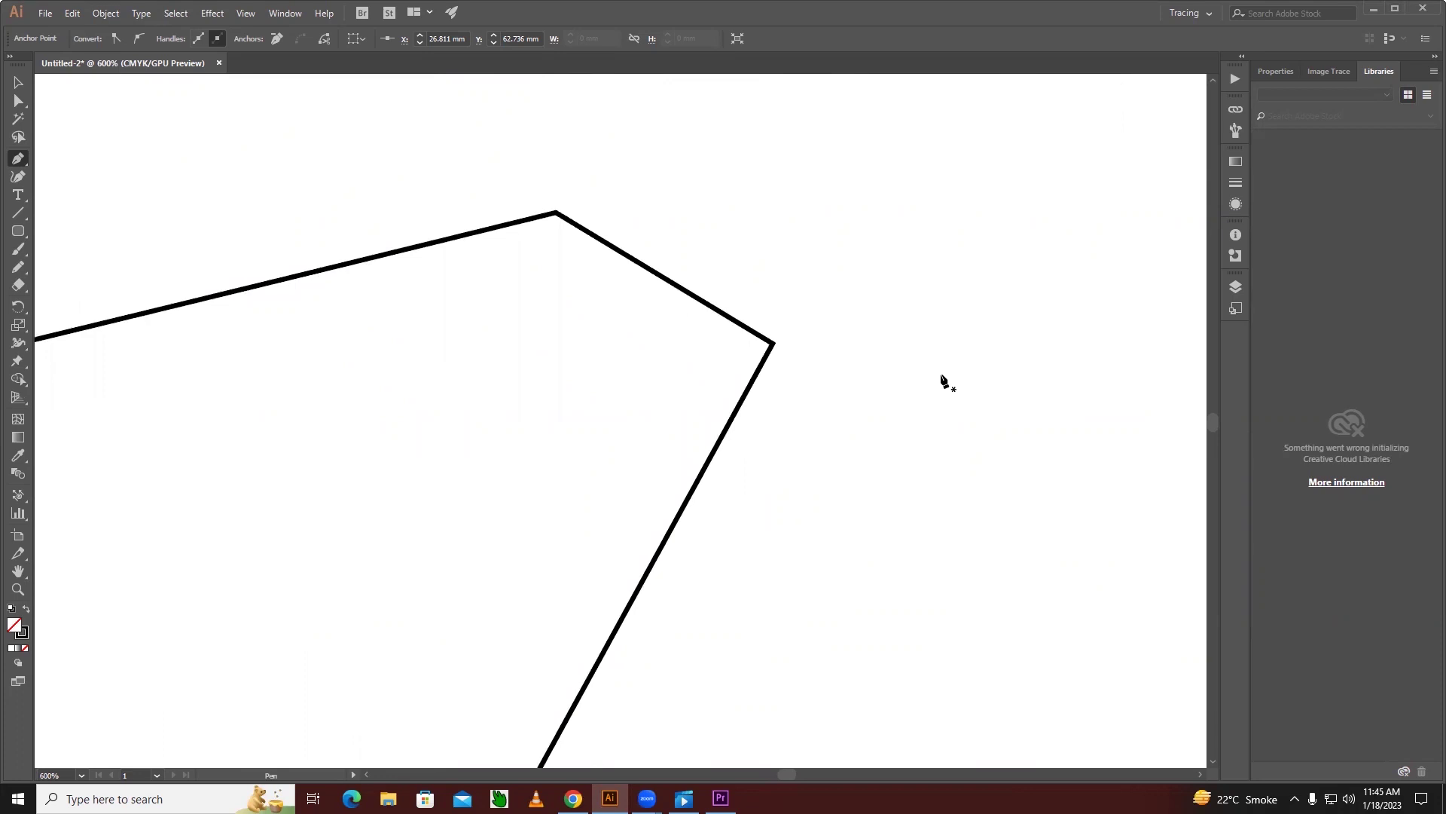
pyautogui.press('ctrl')
pyautogui.hotkey('ctrl', '-')
pyautogui.hotkey('ctrl', '-')
pyautogui.hotkey('ctrl', '-')
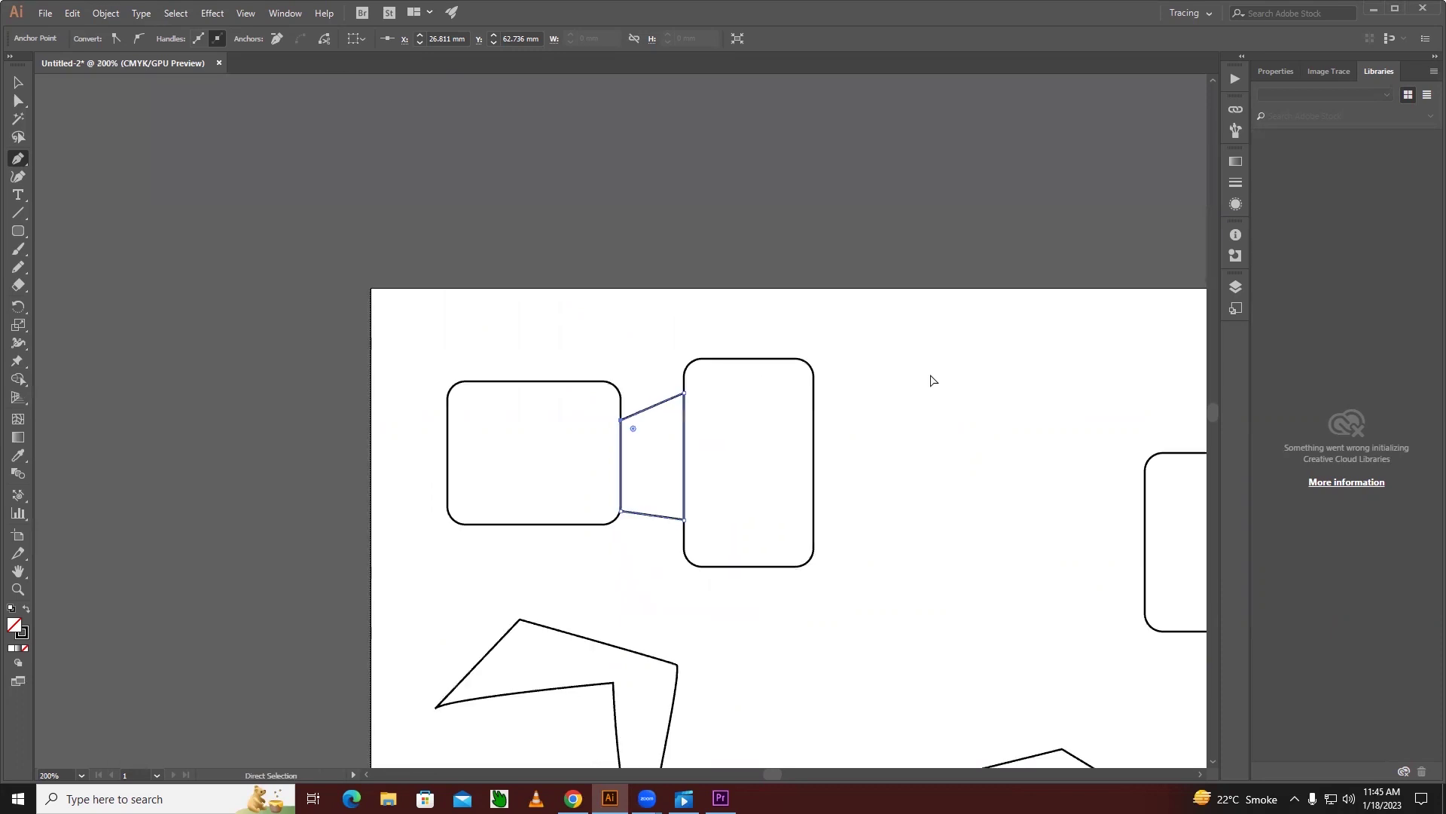
pyautogui.hotkey('ctrl', '-')
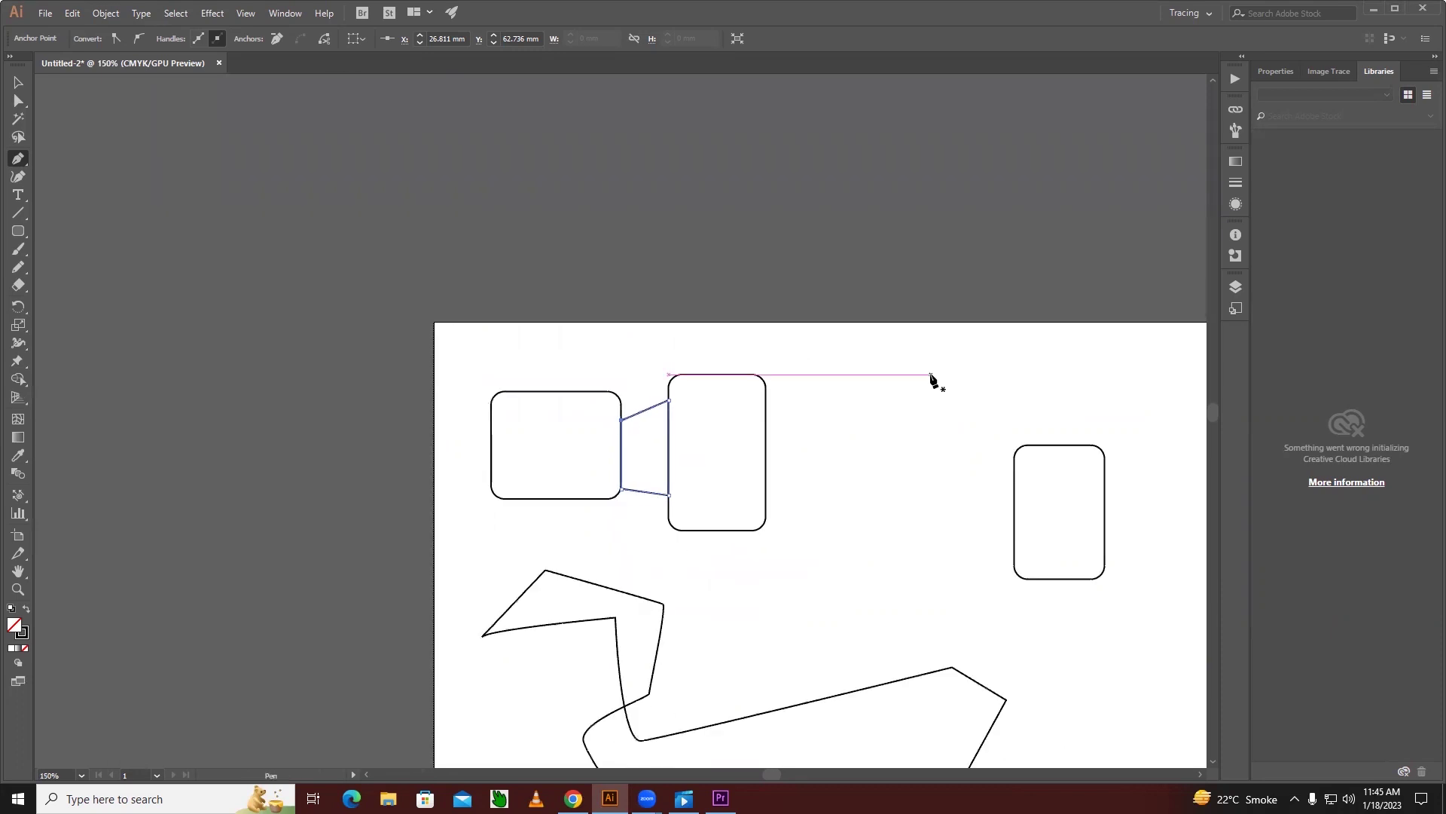
pyautogui.press('space')
pyautogui.moveTo(955, 562)
pyautogui.mouseDown()
pyautogui.moveTo(884, 417)
pyautogui.moveTo(717, 329)
pyautogui.moveTo(735, 402)
pyautogui.moveTo(786, 356)
pyautogui.mouseUp()
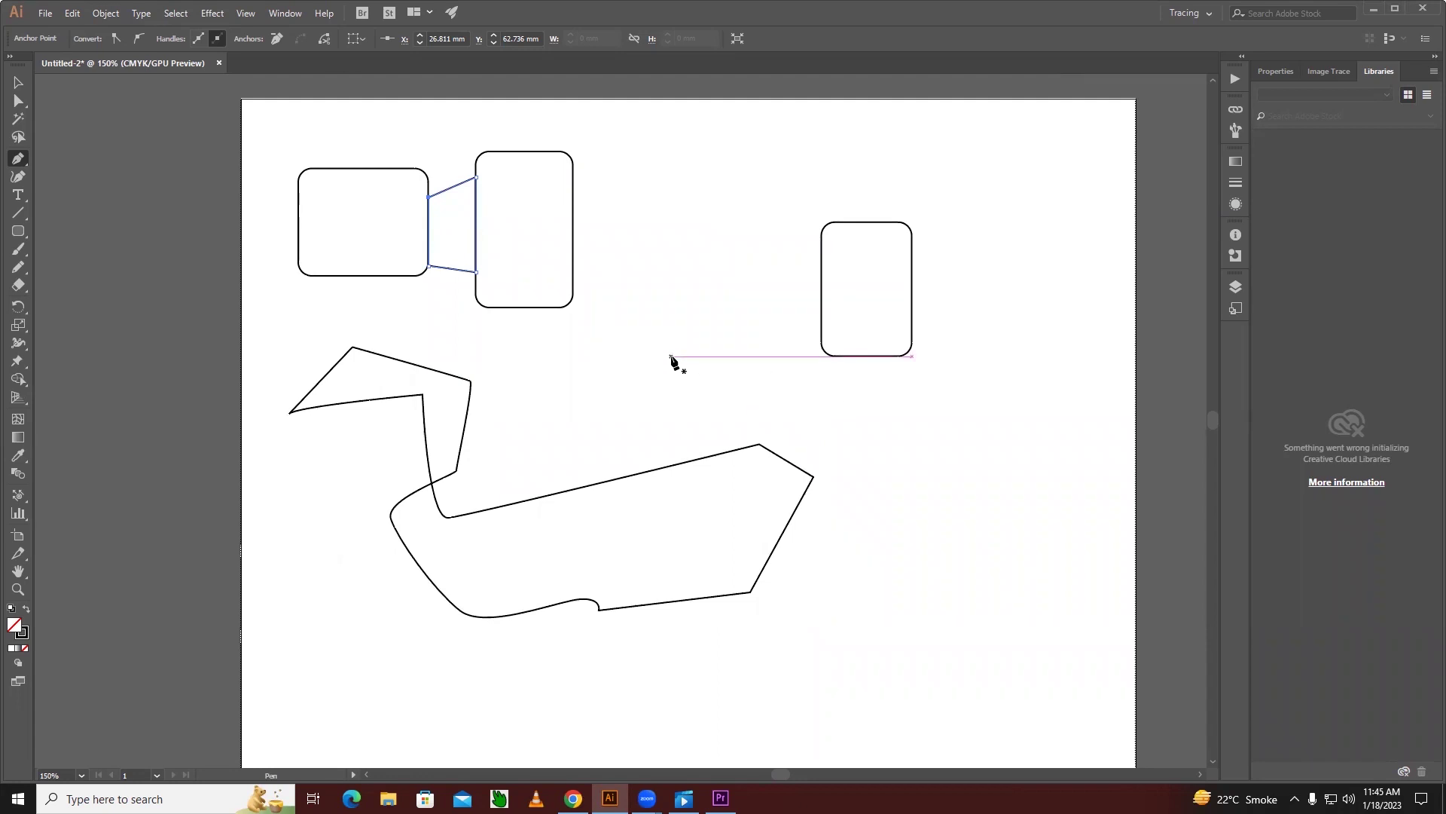
pyautogui.press('ctrl')
pyautogui.hotkey('ctrl', '+')
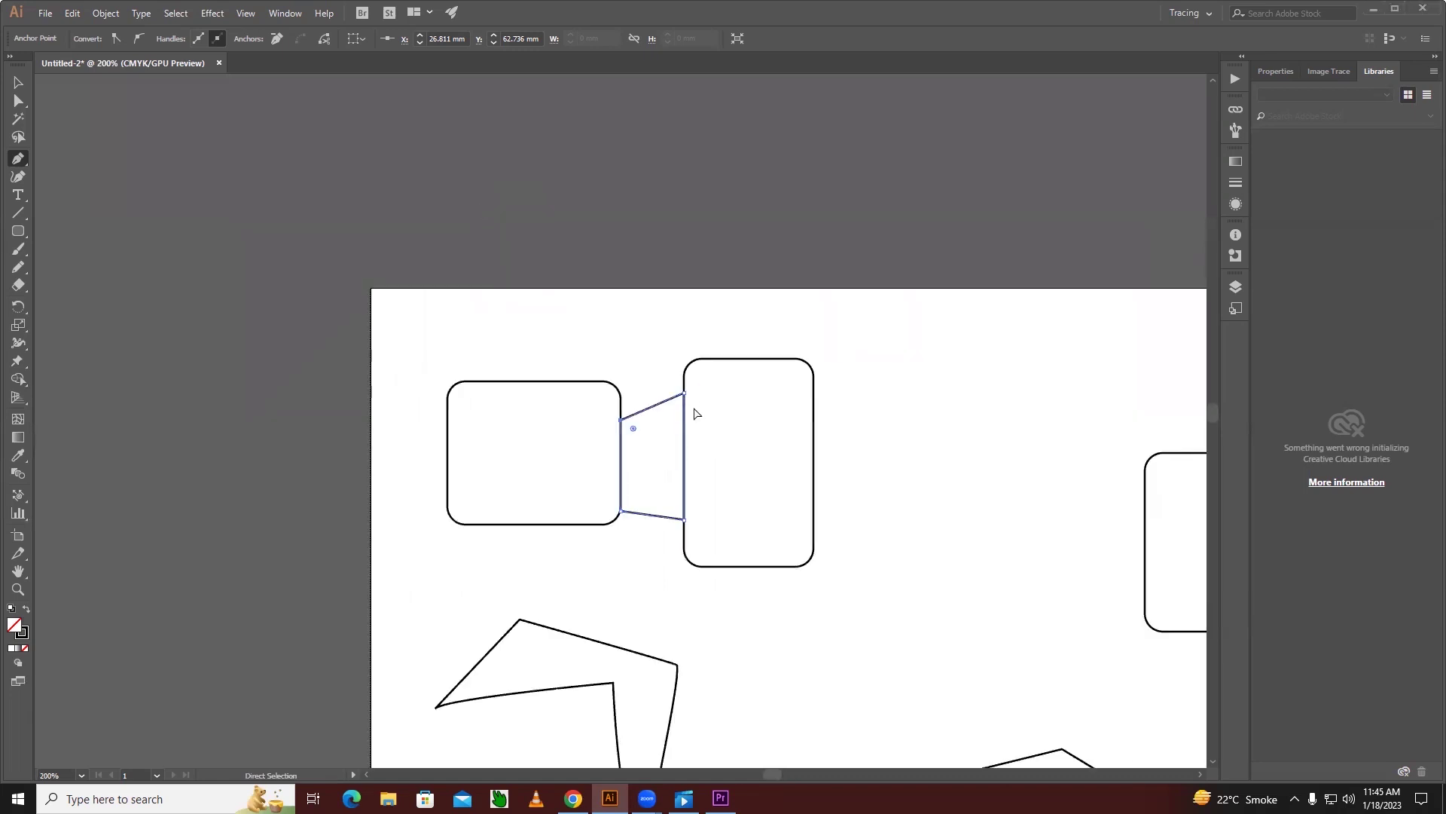
pyautogui.hotkey('ctrl', '-')
pyautogui.hotkey('ctrl', '-')
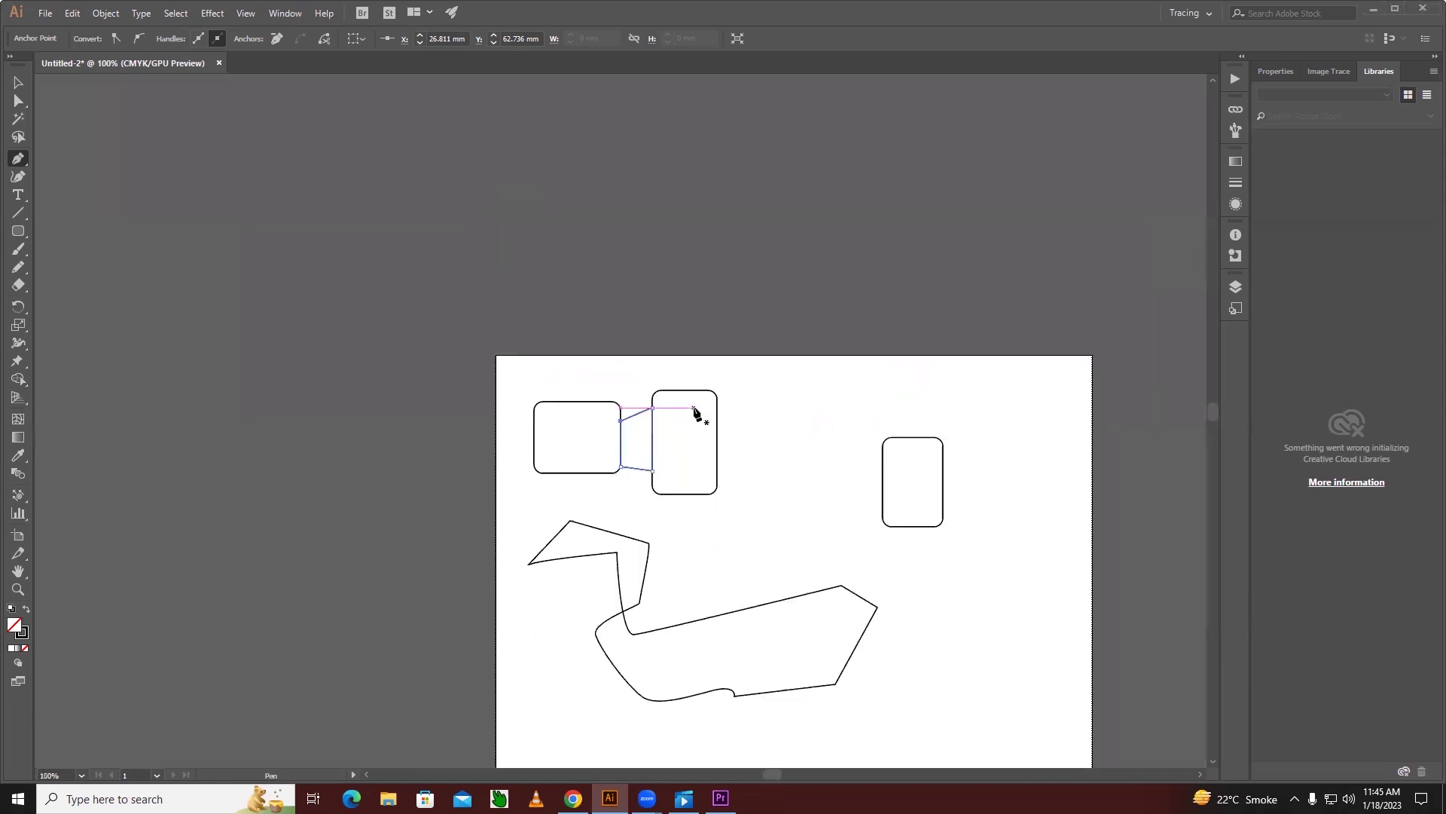
pyautogui.moveTo(741, 524); pyautogui.dragTo(693, 349)
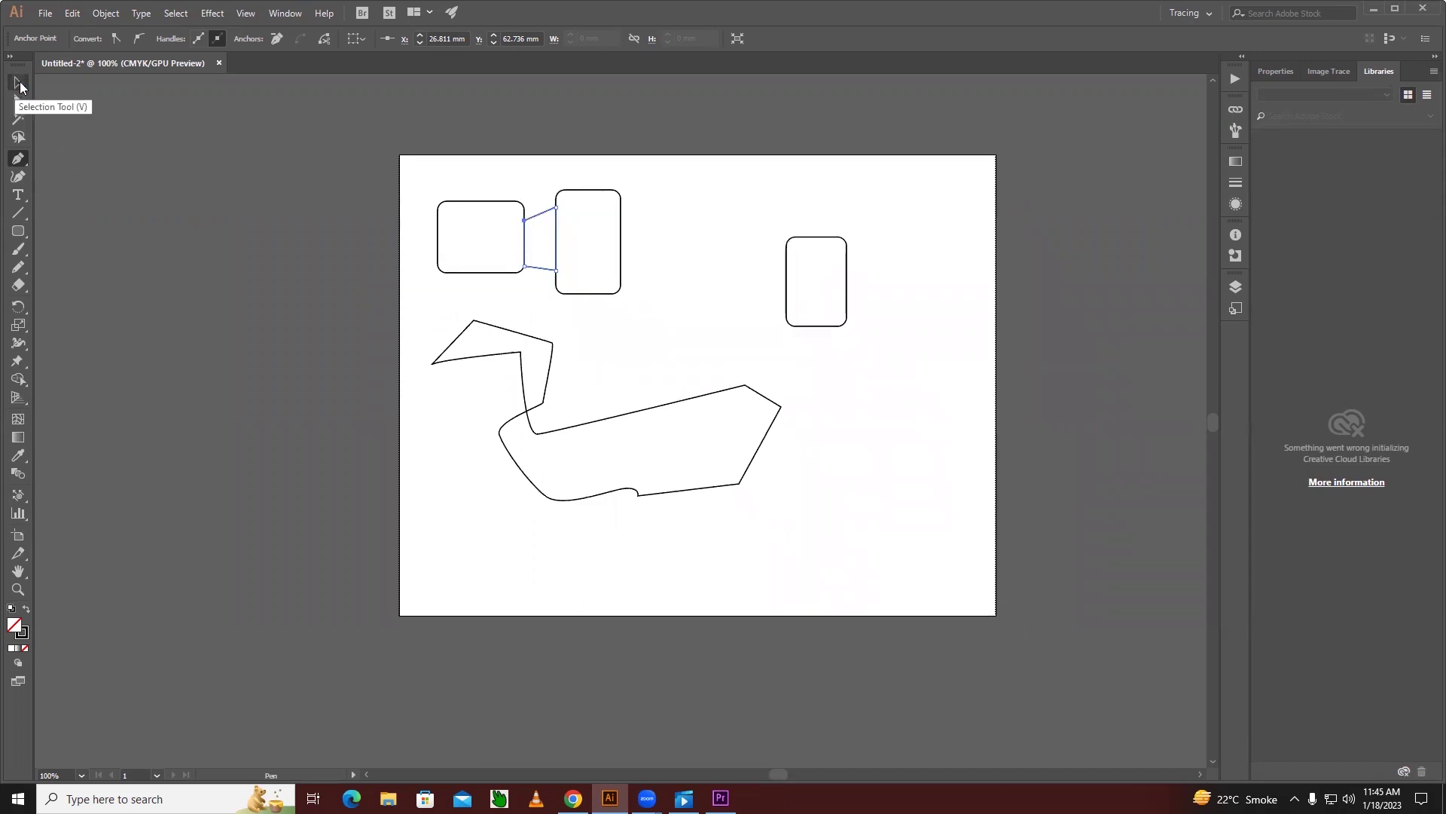
pyautogui.click(19, 86)
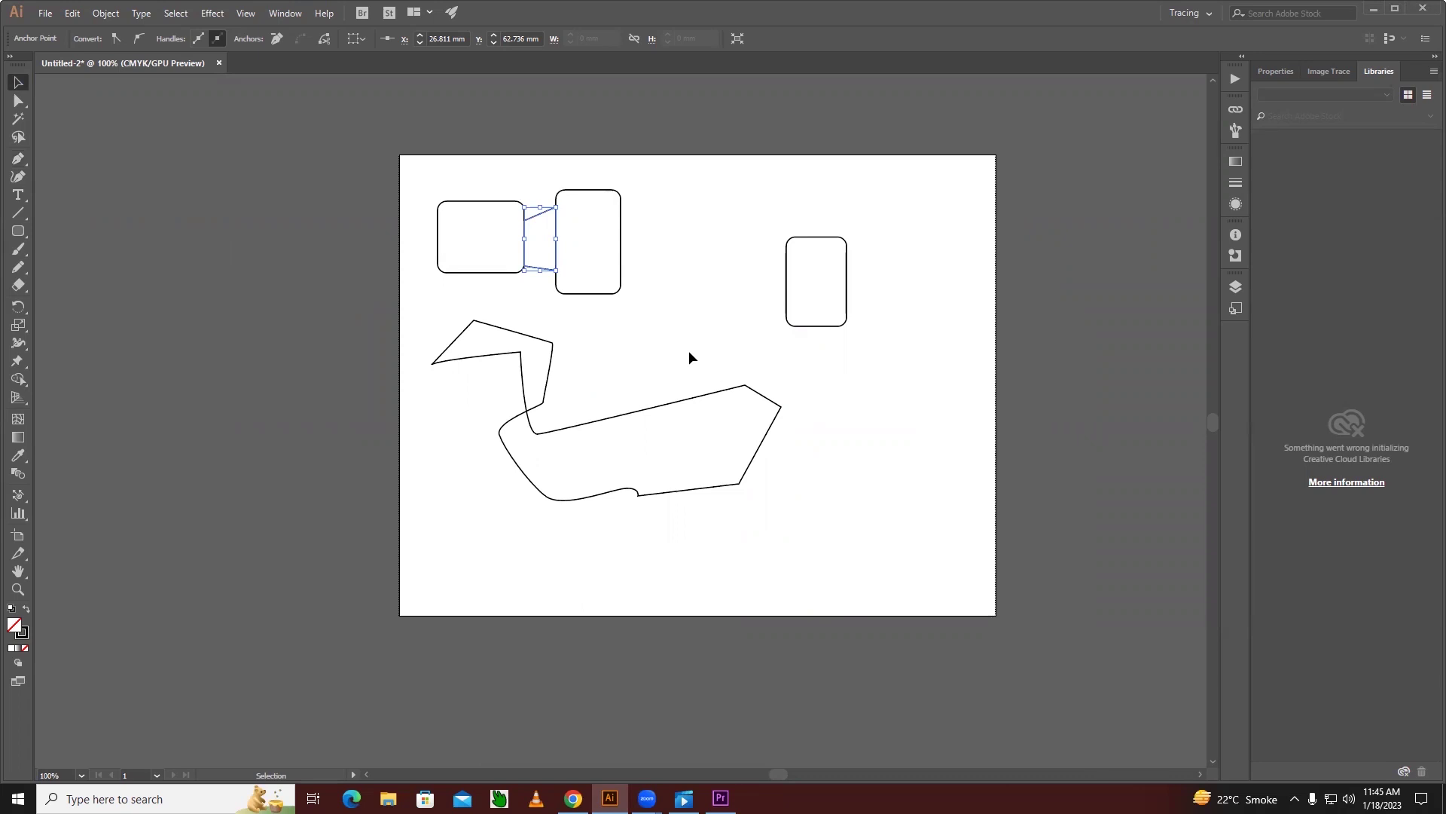
pyautogui.press('space')
pyautogui.hotkey('ctrl', 'space')
# Zoom in on the connector between the boxes, then zoom out and pan to the freeform path
pyautogui.click(538, 243)
pyautogui.click(626, 426)
pyautogui.click(630, 416)
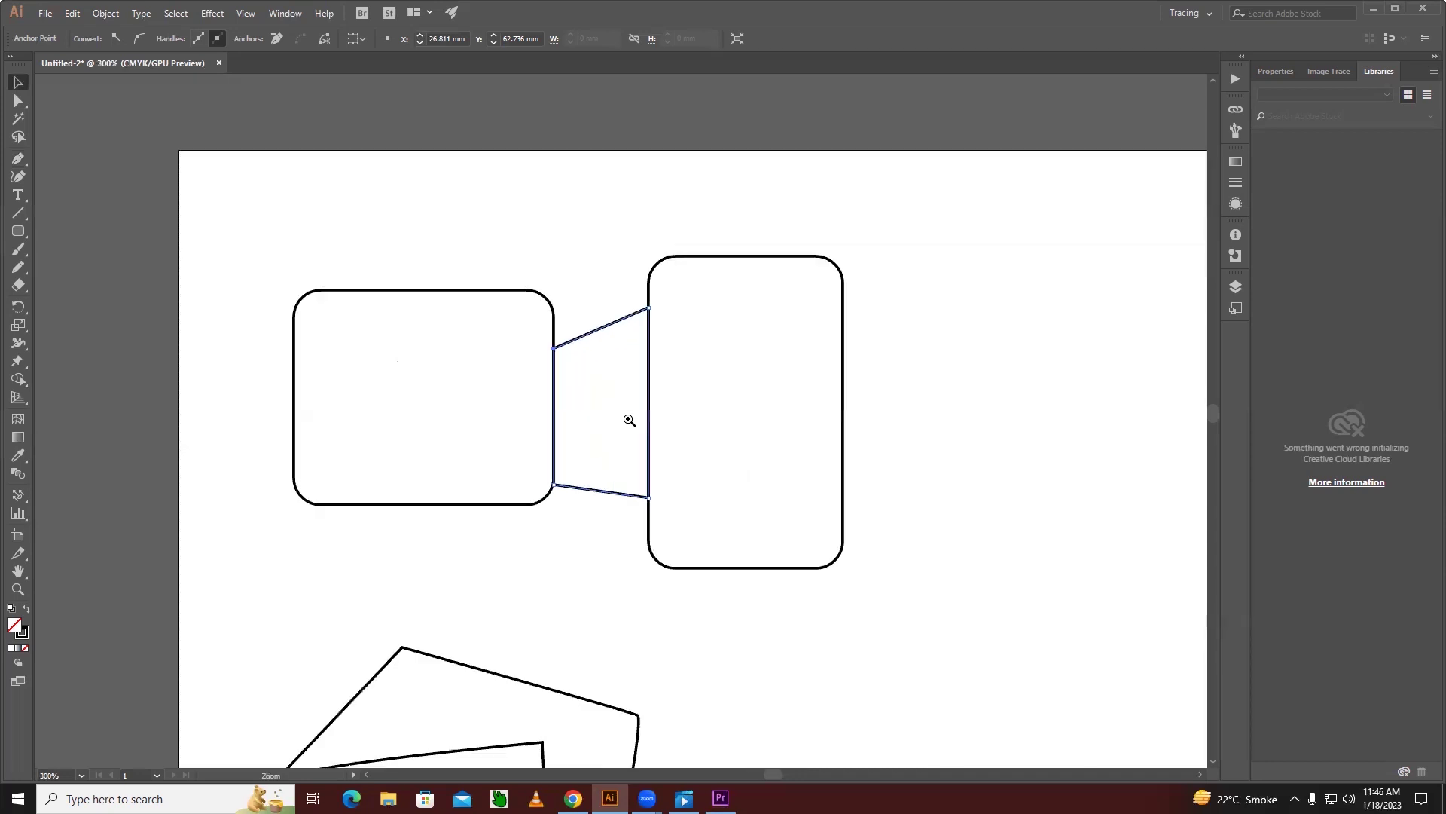
pyautogui.click(618, 417)
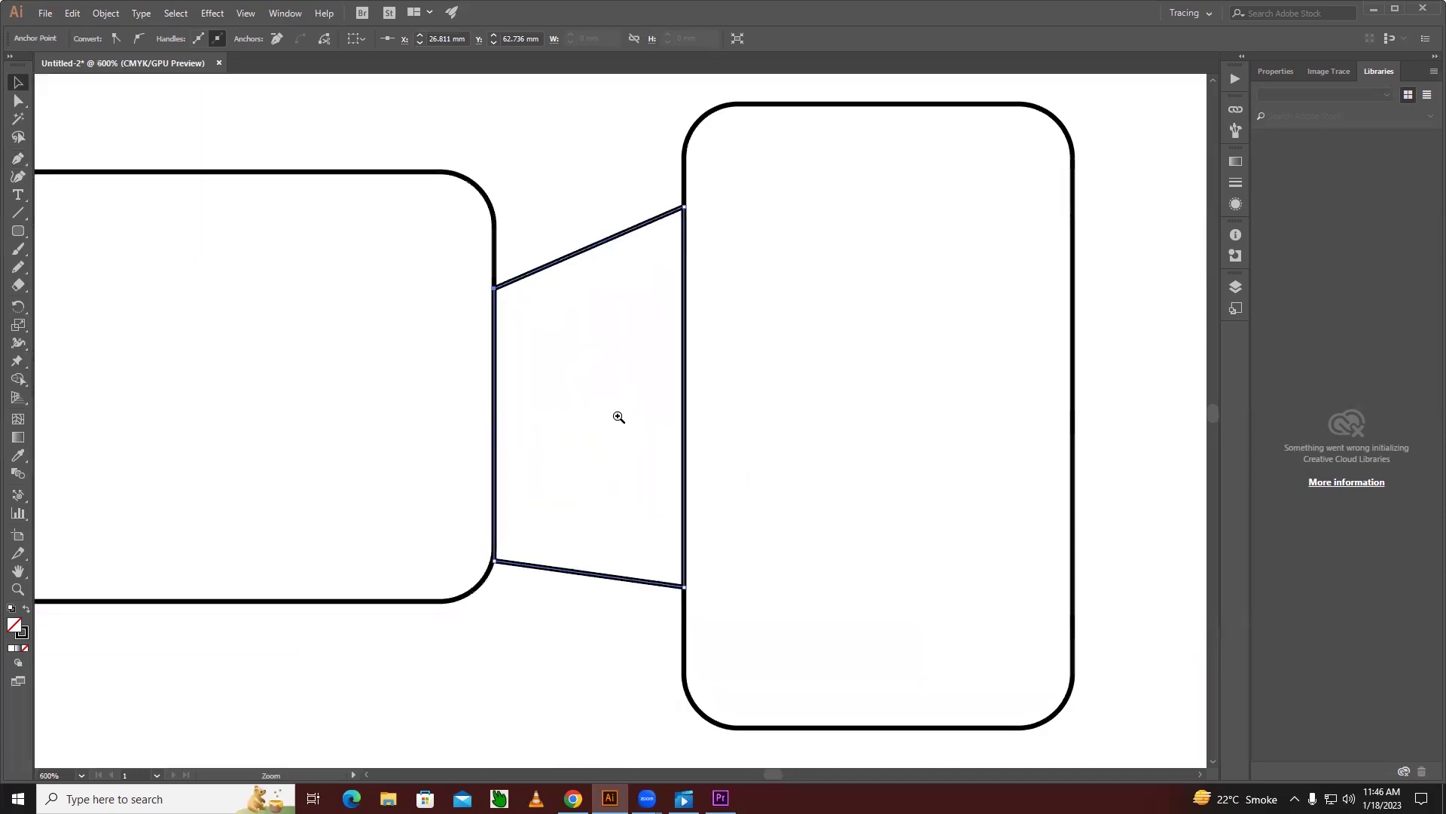
pyautogui.press('v')
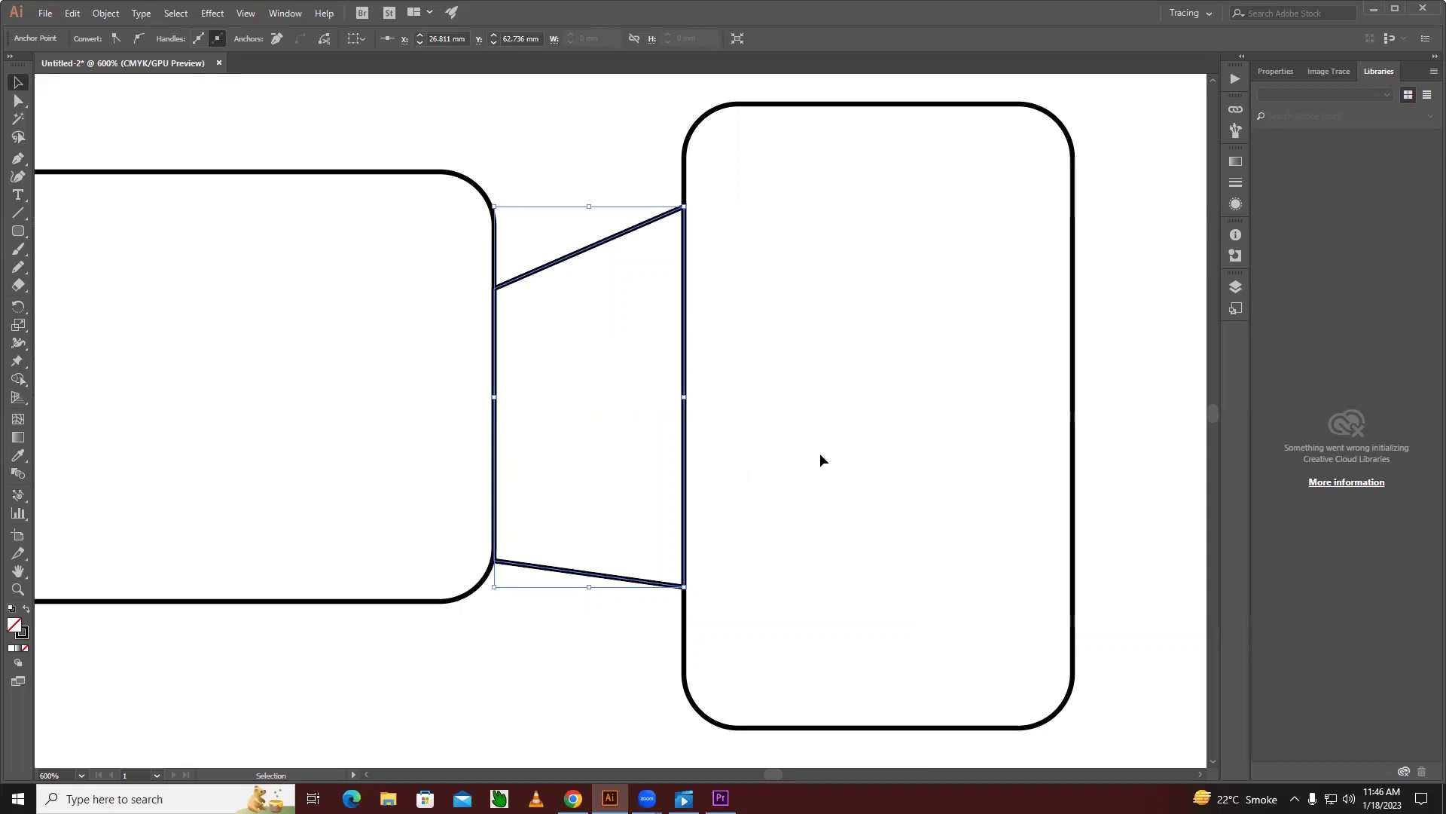
pyautogui.press('z')
pyautogui.keyDown('alt'); pyautogui.click(743, 433); pyautogui.keyUp('alt')
pyautogui.keyDown('alt'); pyautogui.click(681, 416); pyautogui.keyUp('alt')
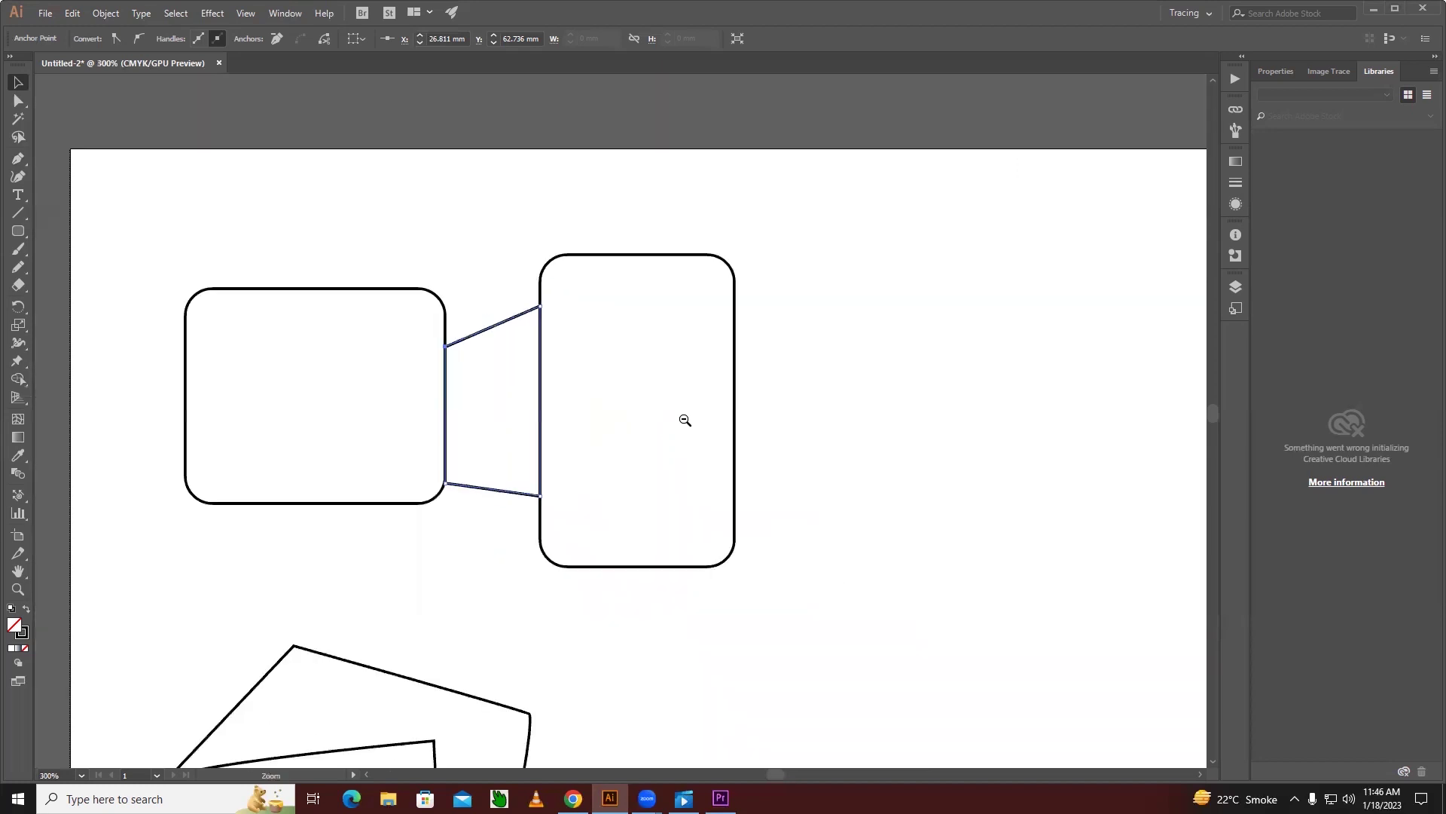
pyautogui.press('h')
pyautogui.moveTo(761, 526); pyautogui.dragTo(695, 261)
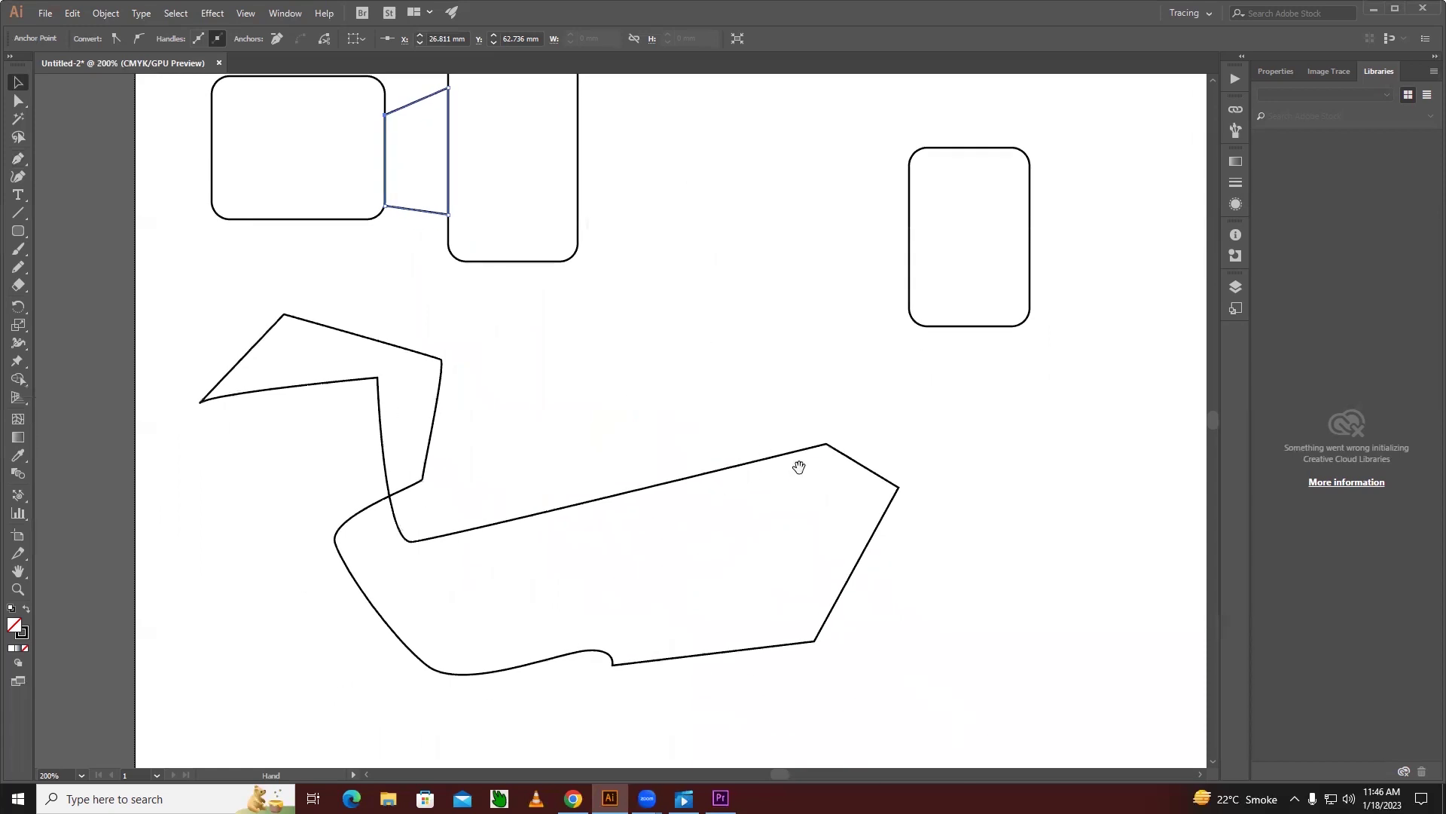
# Zoom in on the freeform path's right corner and drag that anchor up and right
pyautogui.press('v')
pyautogui.press('h')
pyautogui.moveTo(892, 515)
pyautogui.mouseDown()
pyautogui.moveTo(819, 411)
pyautogui.moveTo(798, 507)
pyautogui.mouseUp()
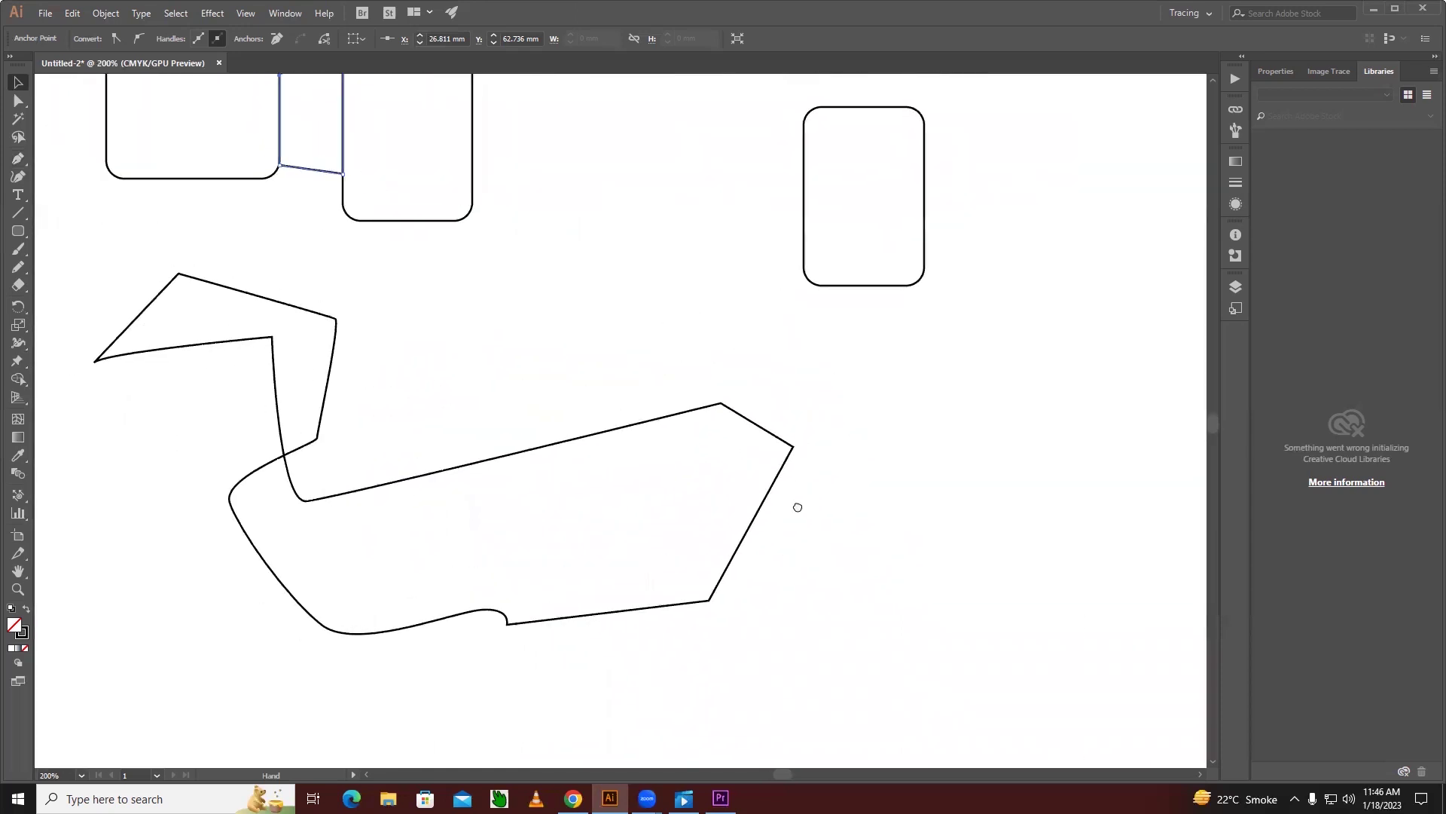
pyautogui.press('v')
pyautogui.press('z')
pyautogui.click(783, 459)
pyautogui.click(624, 406)
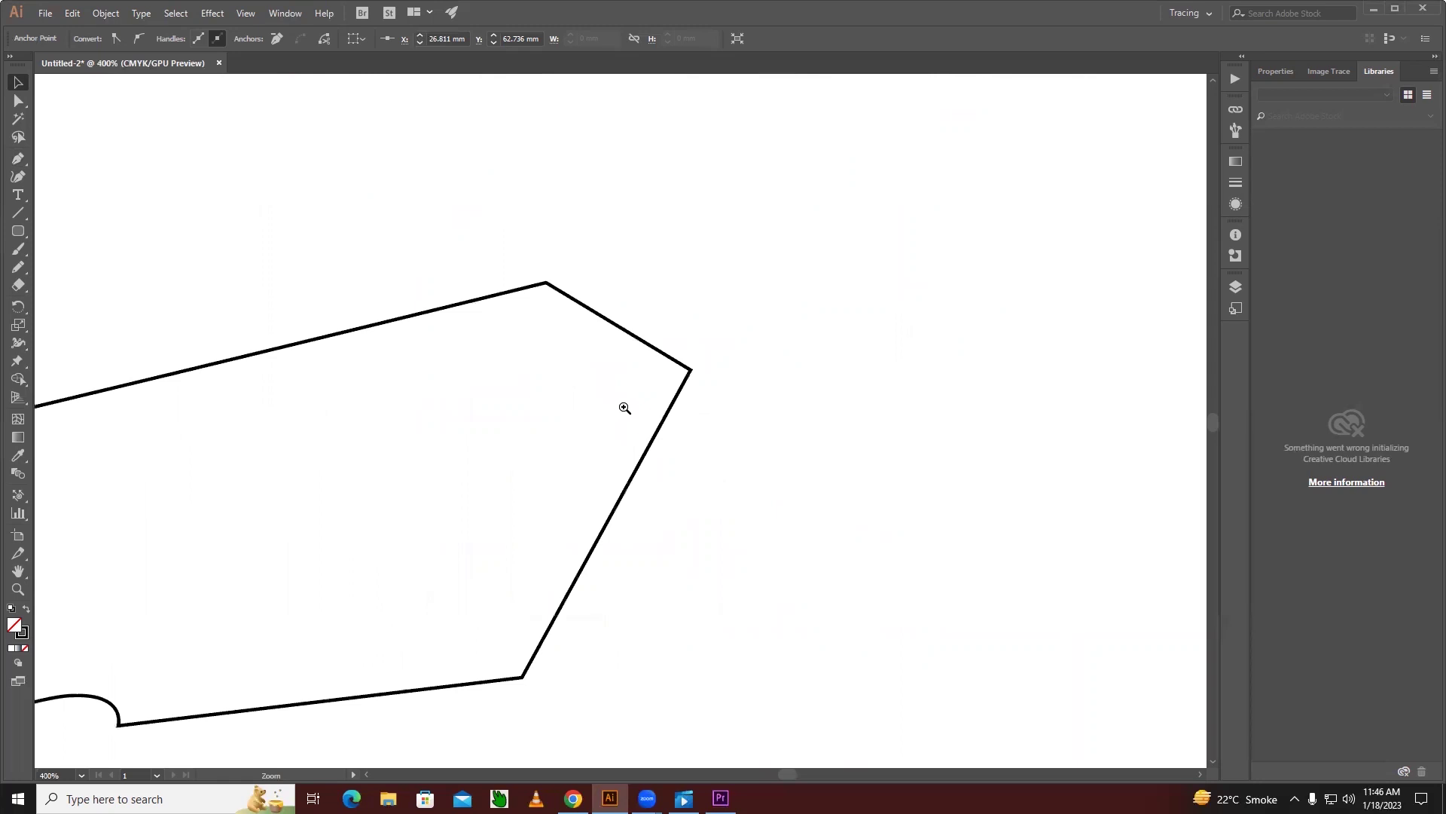
pyautogui.press('v')
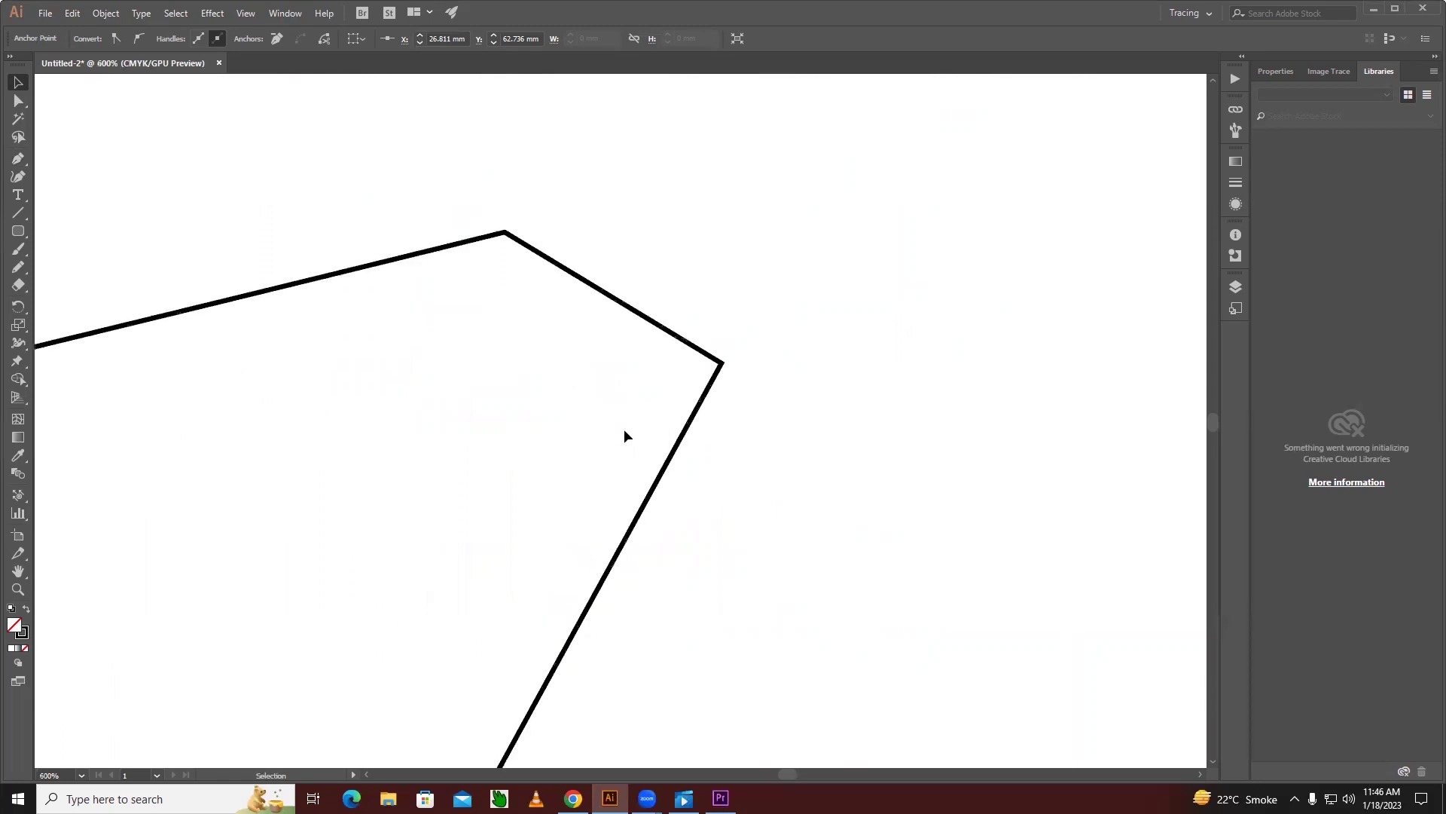
pyautogui.click(13, 101)
pyautogui.click(721, 363)
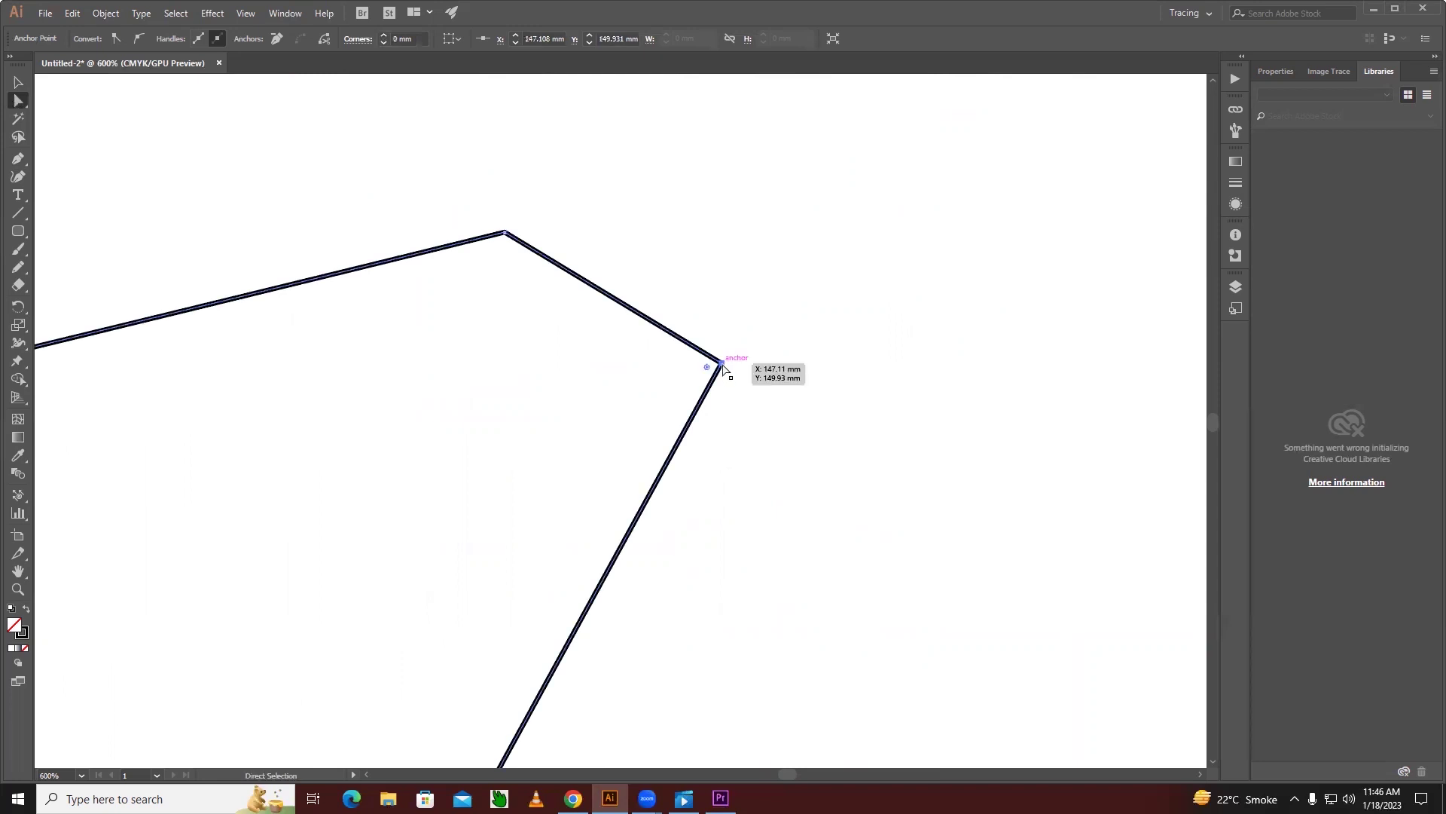
pyautogui.moveTo(722, 366); pyautogui.dragTo(771, 279)
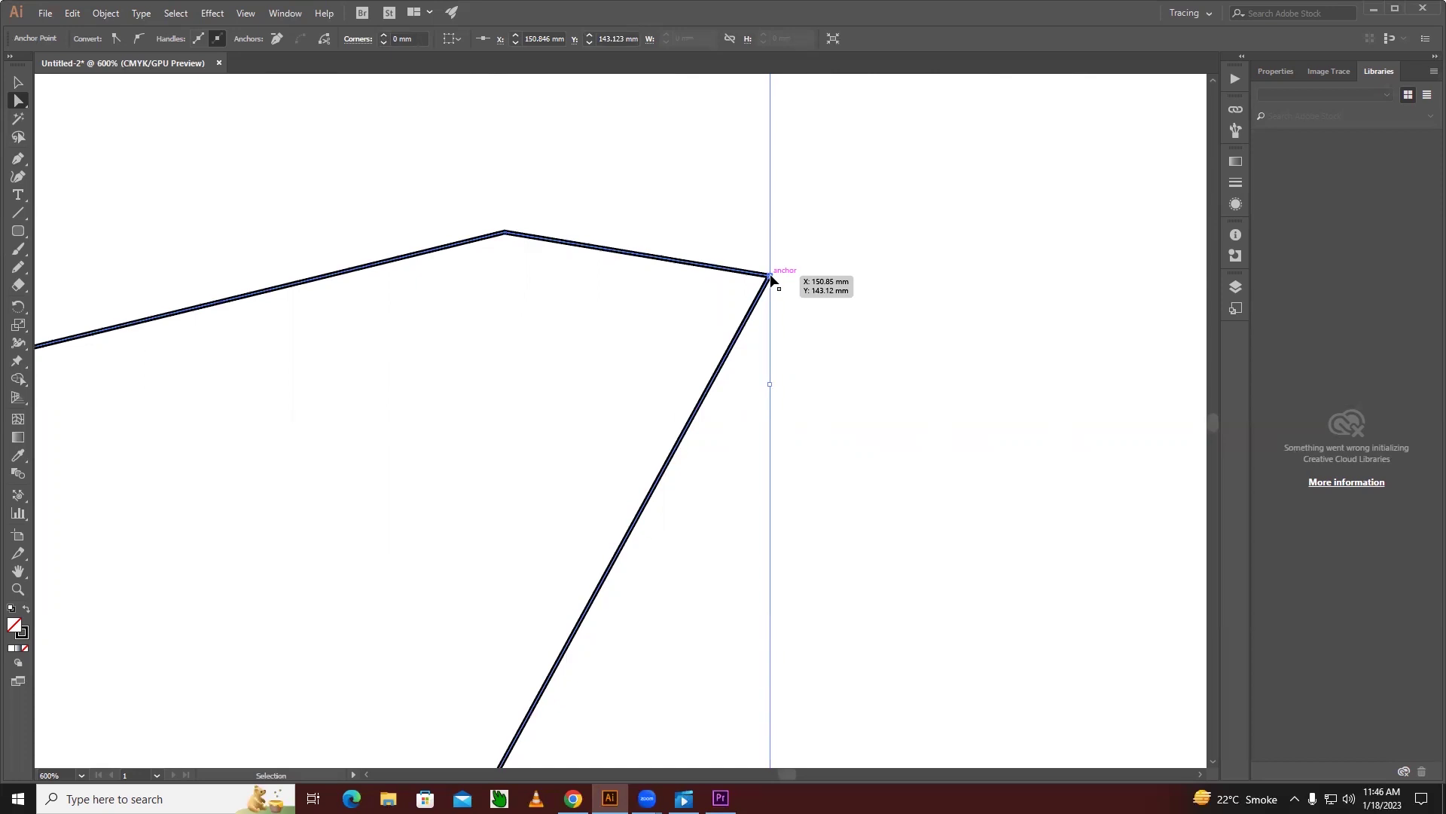
# Zoom out to see the whole drawing, then zoom in on the freeform path's upper-left area
pyautogui.hotkey('ctrl', 'alt', 'space')
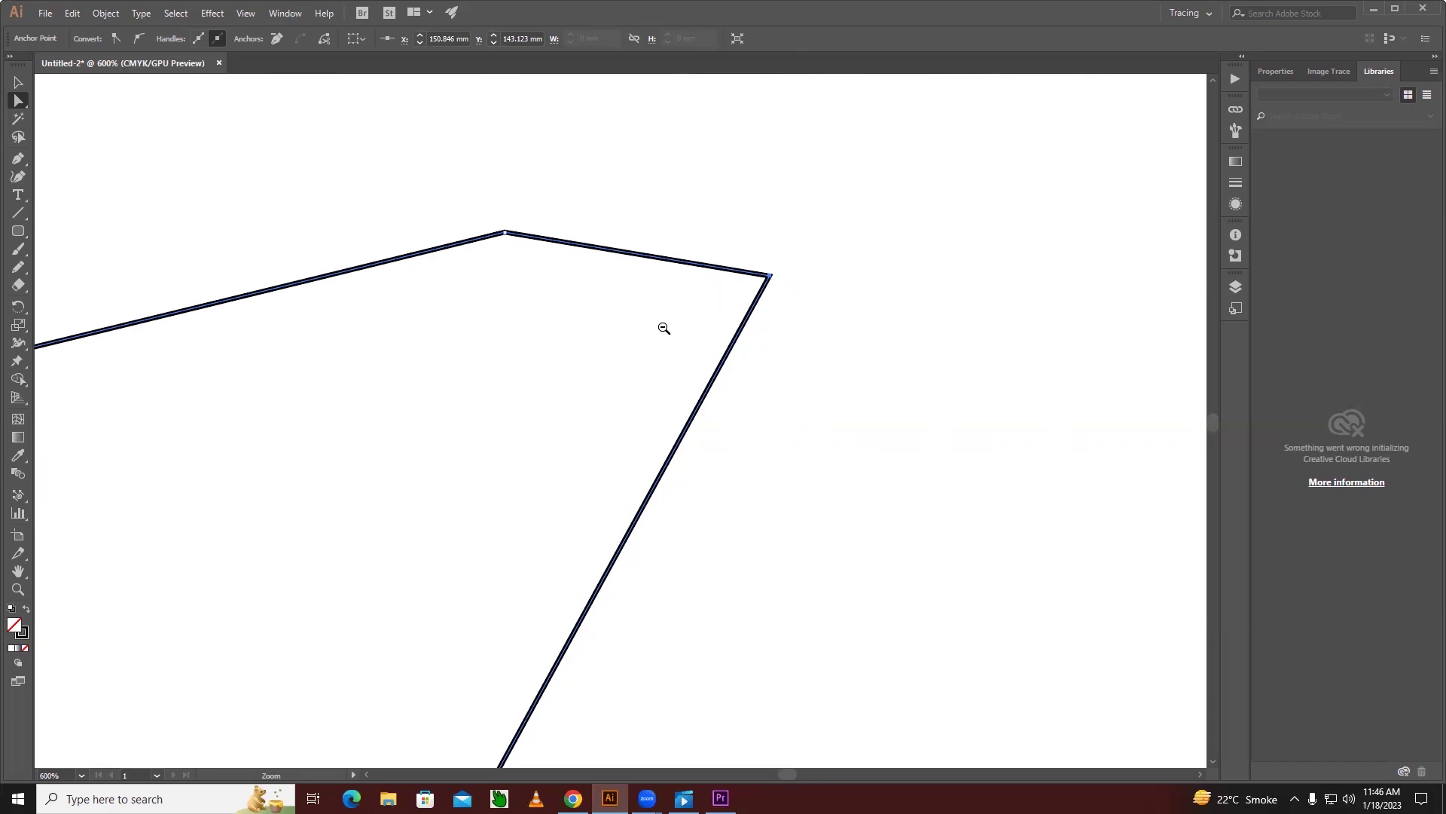
pyautogui.click(636, 342)
pyautogui.click(543, 417)
pyautogui.click(486, 468)
pyautogui.click(599, 468)
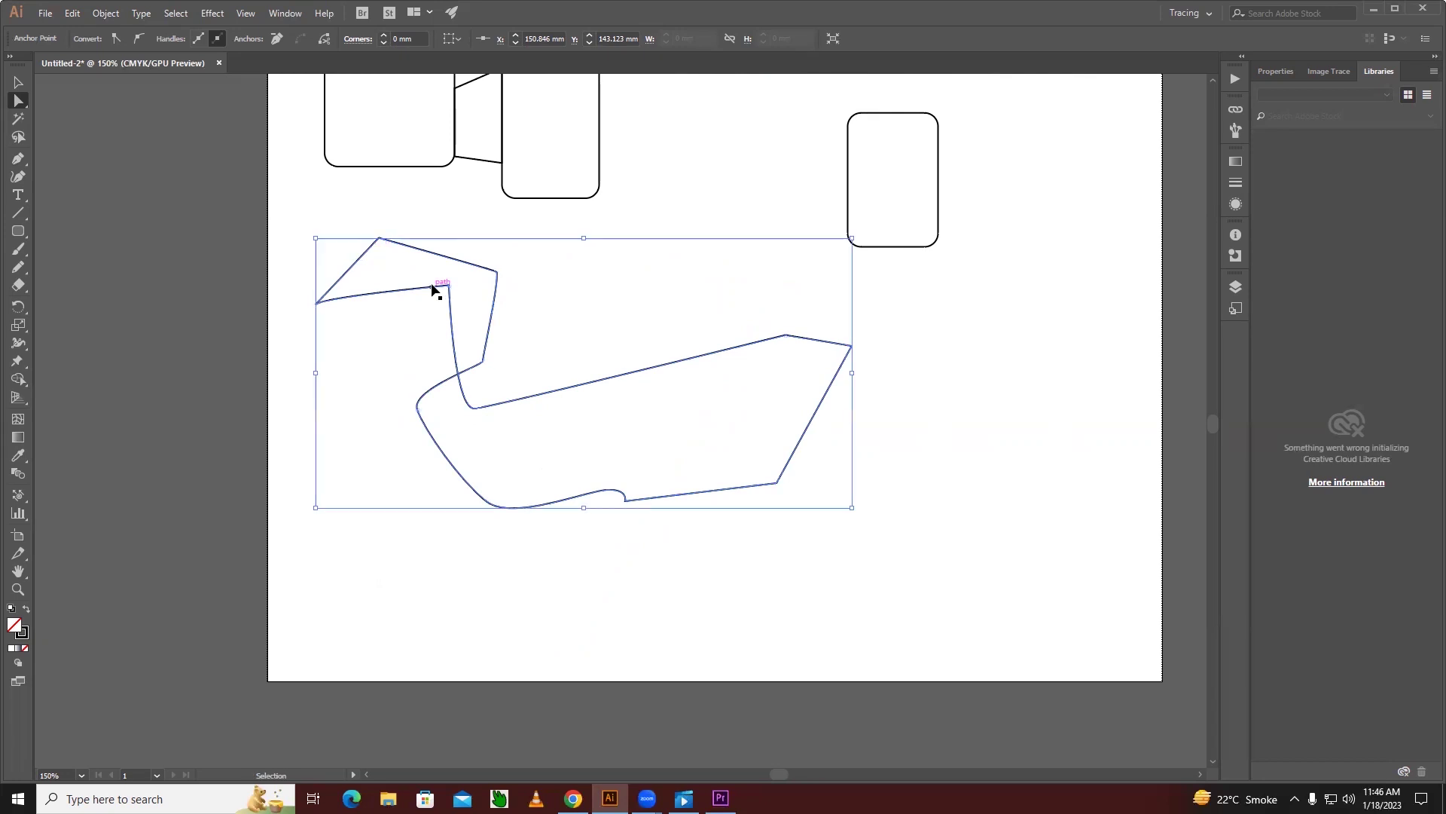
pyautogui.keyDown('ctrl'); pyautogui.click(536, 378); pyautogui.keyUp('ctrl')
pyautogui.keyDown('ctrl'); pyautogui.click(666, 446); pyautogui.keyUp('ctrl')
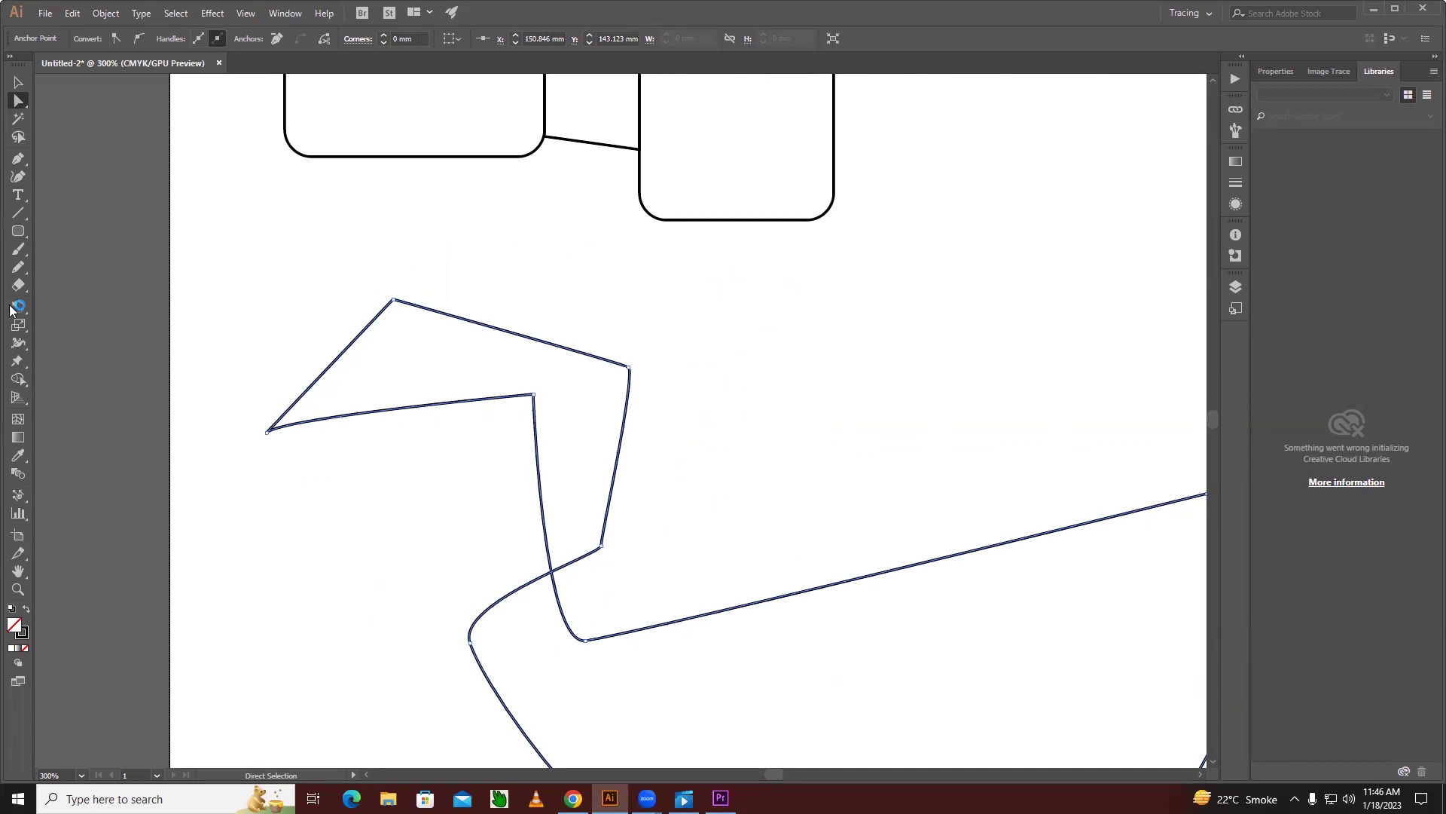
# Draw a small rounded rectangle under the tall box and pan to centre the upper boxes
pyautogui.click(16, 232)
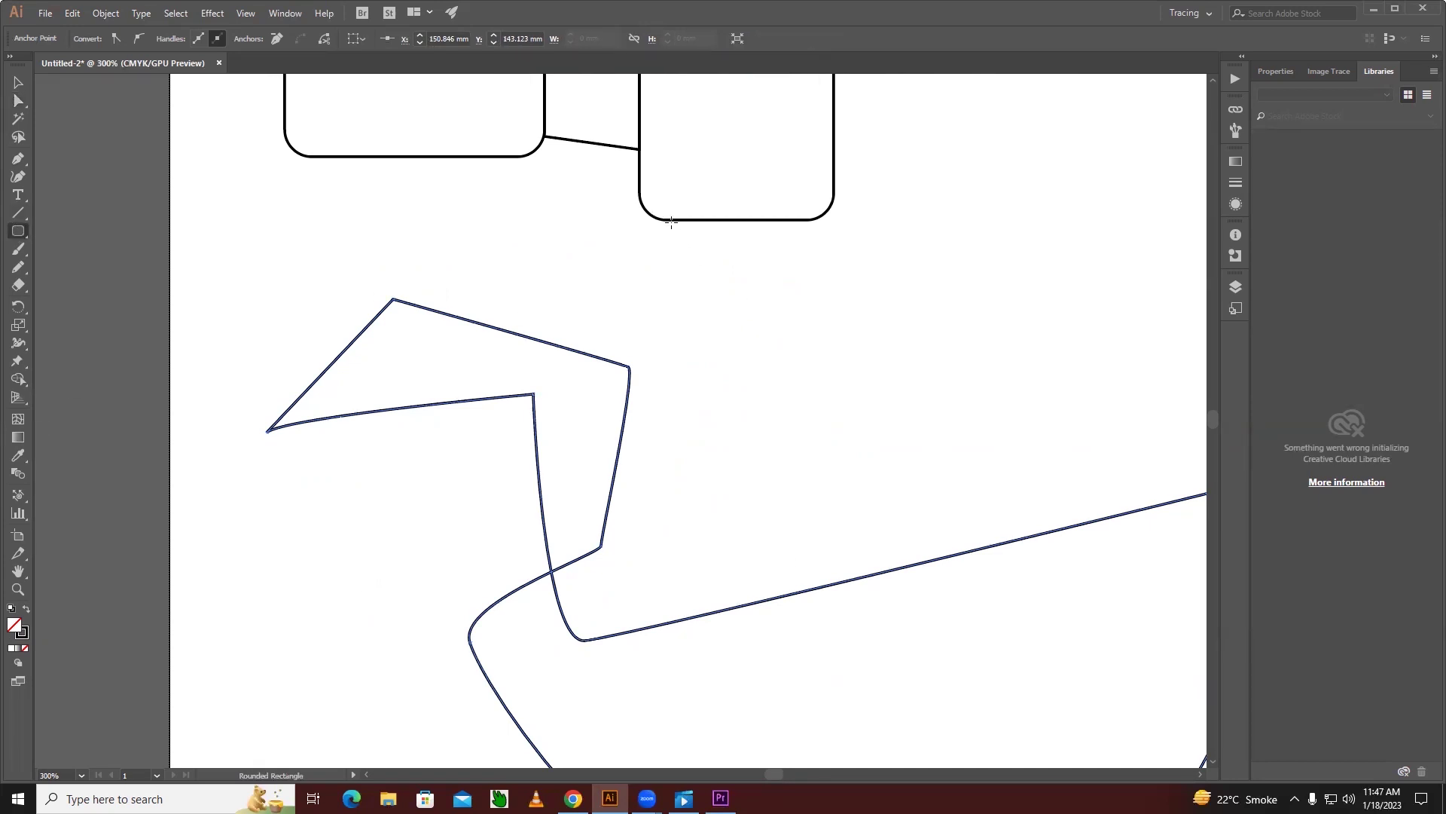
pyautogui.moveTo(670, 220); pyautogui.dragTo(816, 382)
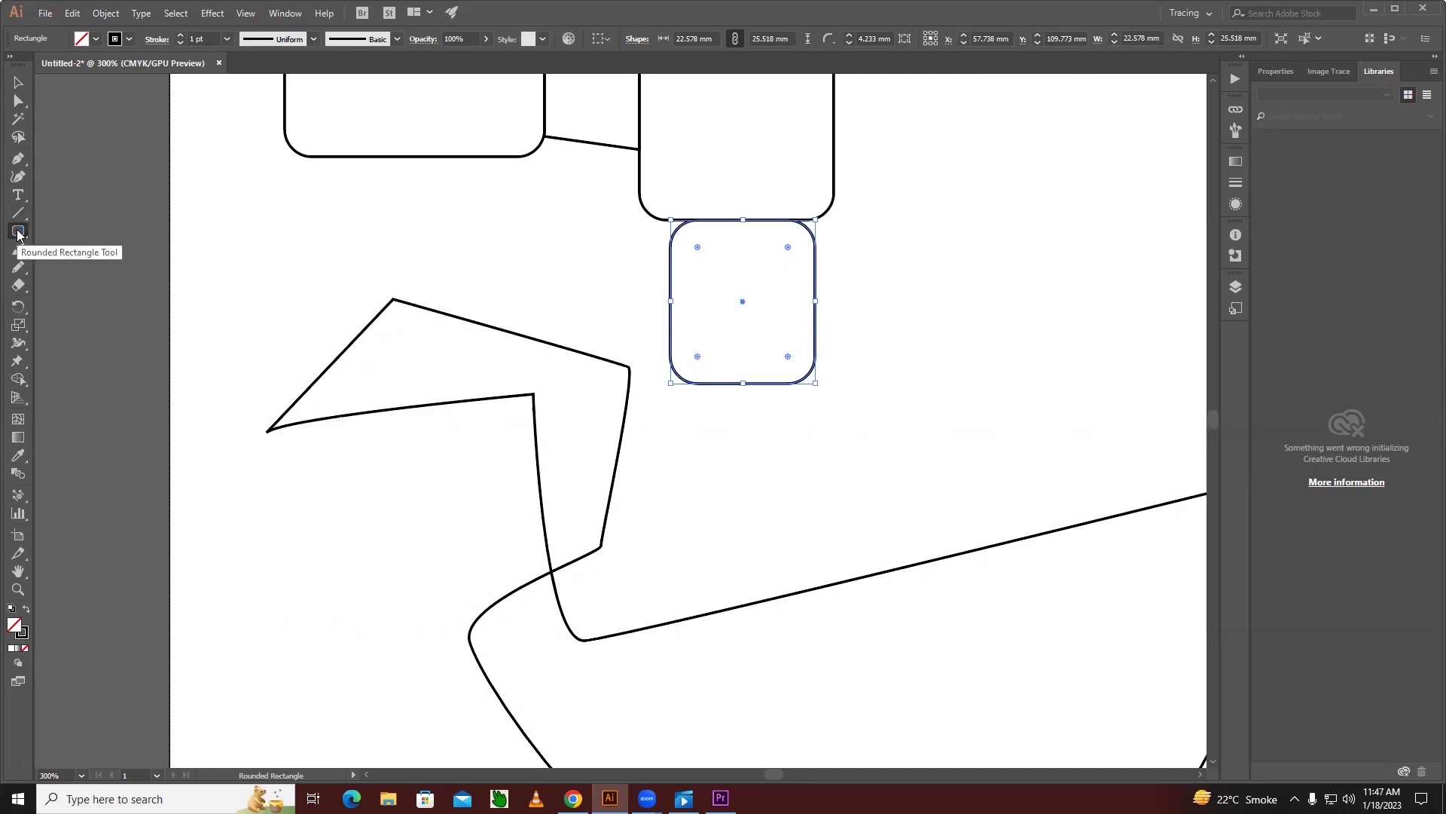
pyautogui.press('space')
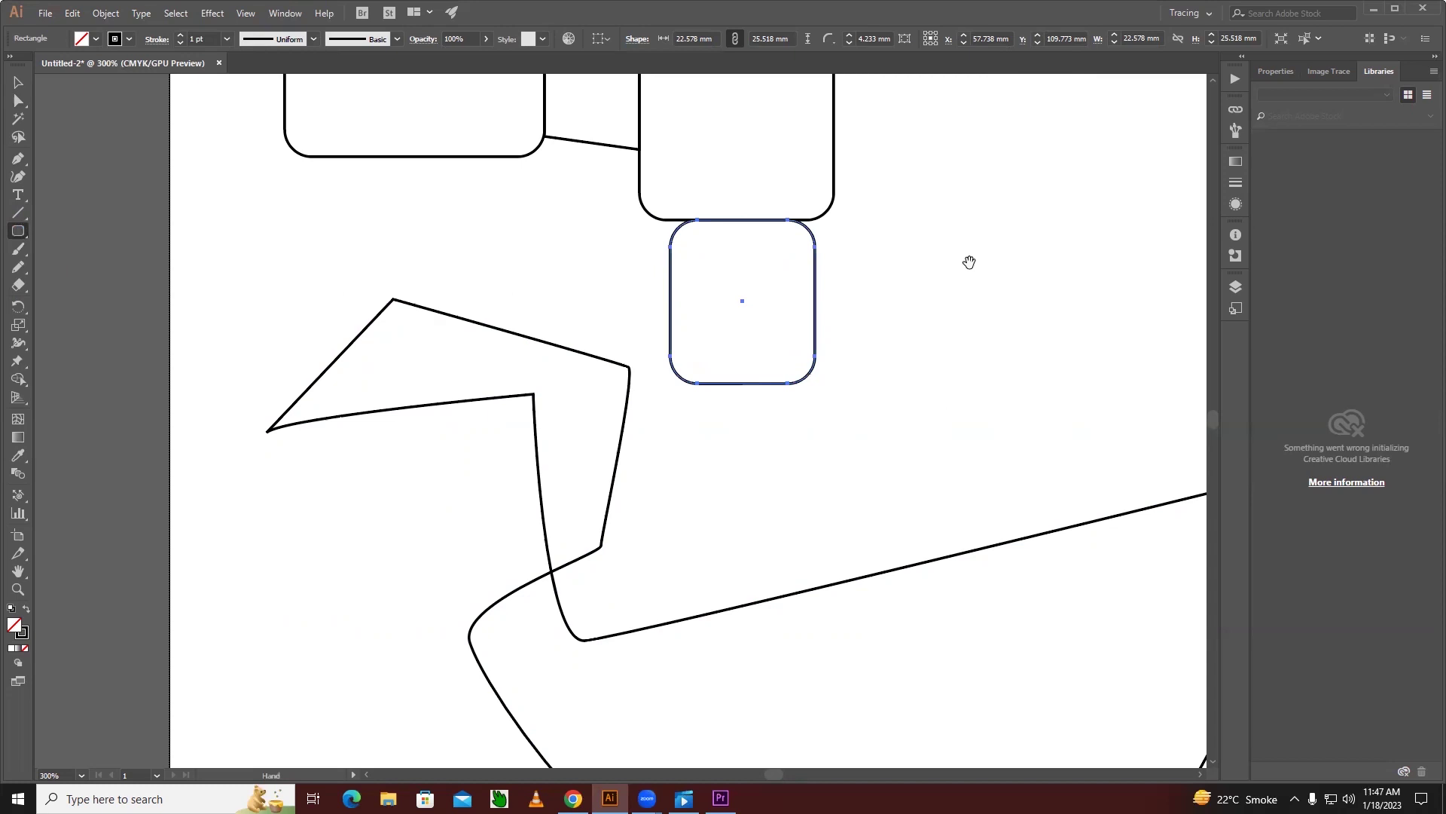
pyautogui.moveTo(983, 169); pyautogui.dragTo(819, 455)
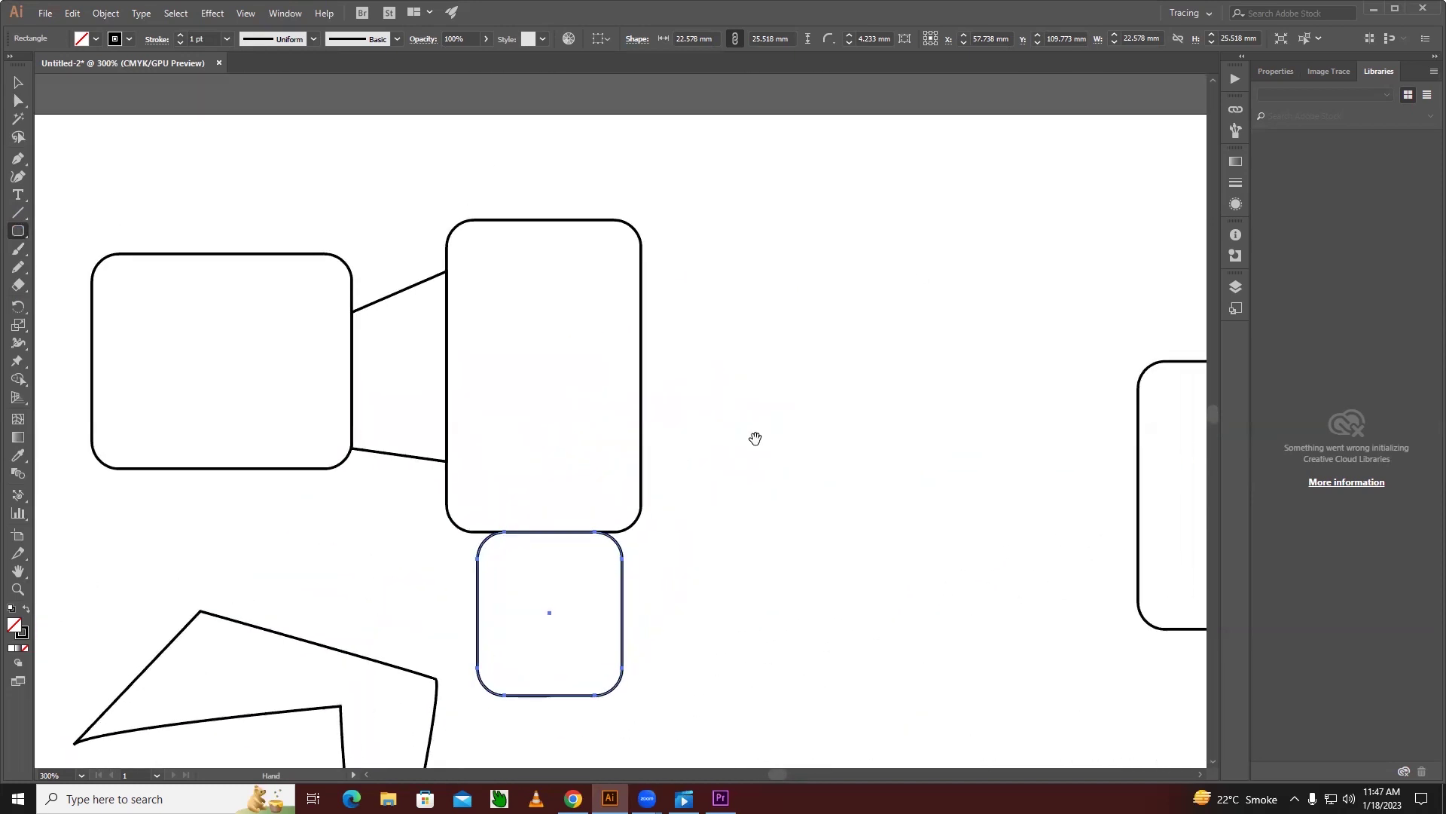
pyautogui.moveTo(743, 430); pyautogui.dragTo(655, 430)
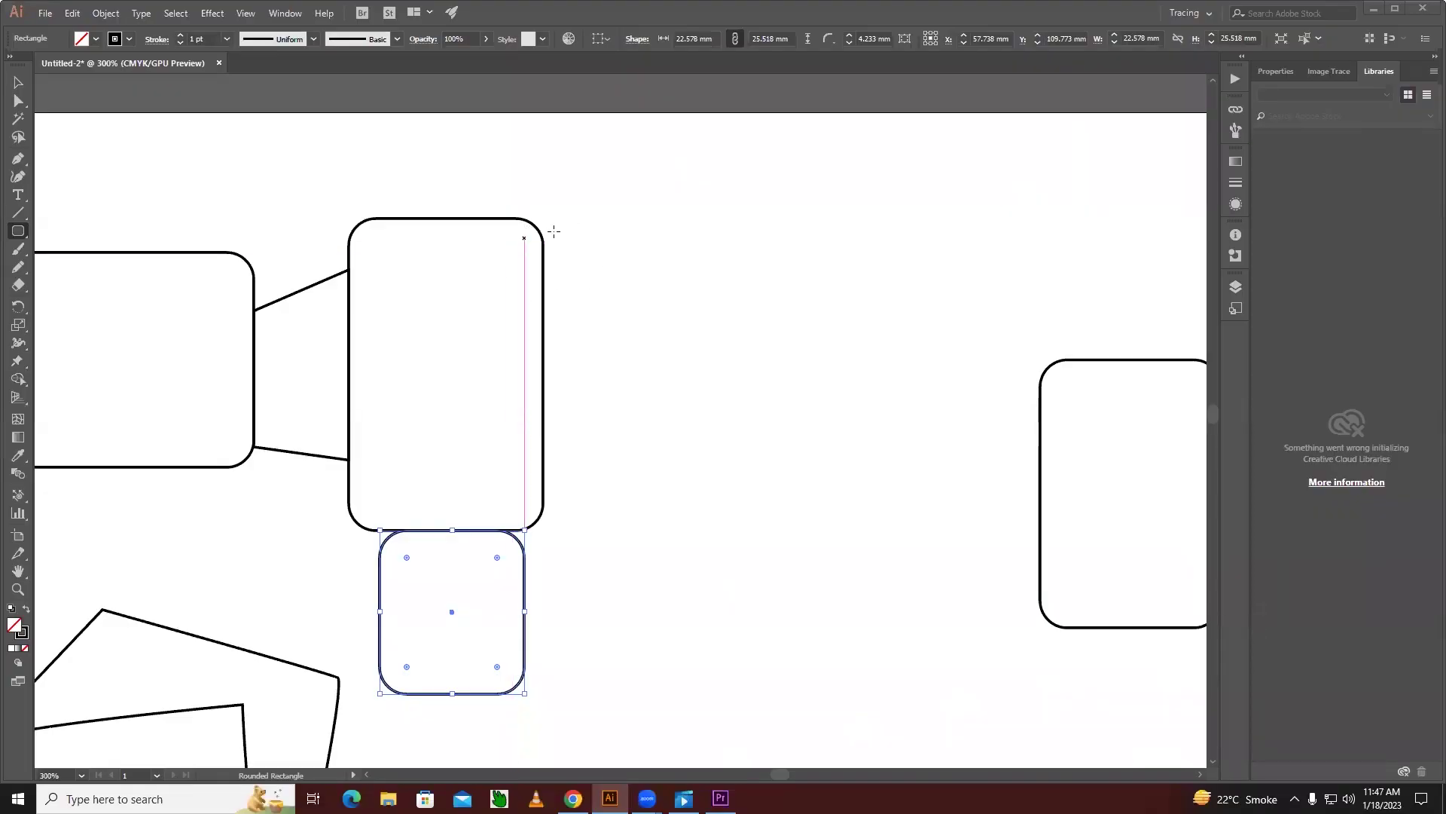
# Draw a wide rounded rectangle against the tall box's right side, then fit the artboard in the window
pyautogui.press('a')
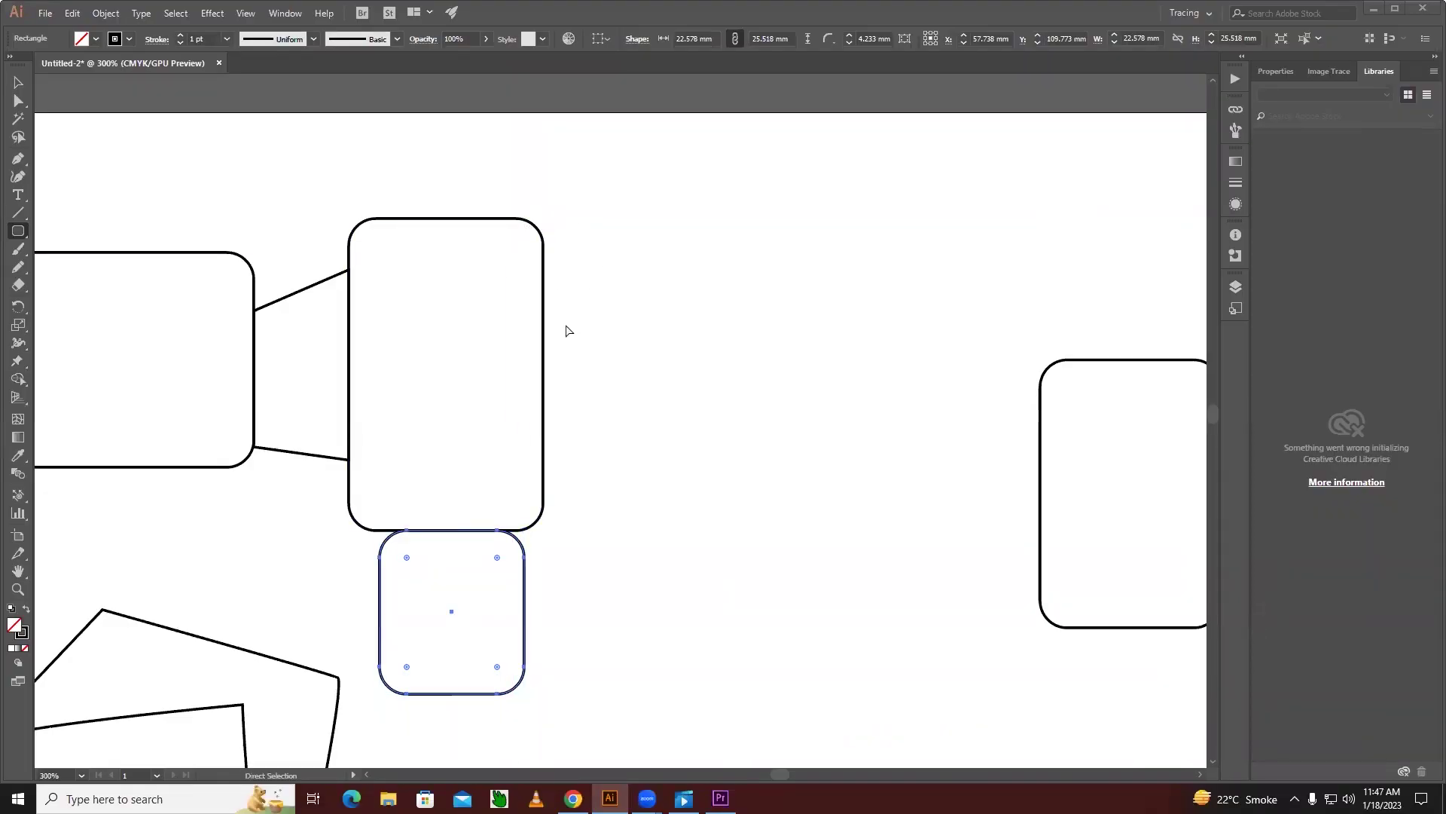
pyautogui.press('z')
pyautogui.click(546, 351)
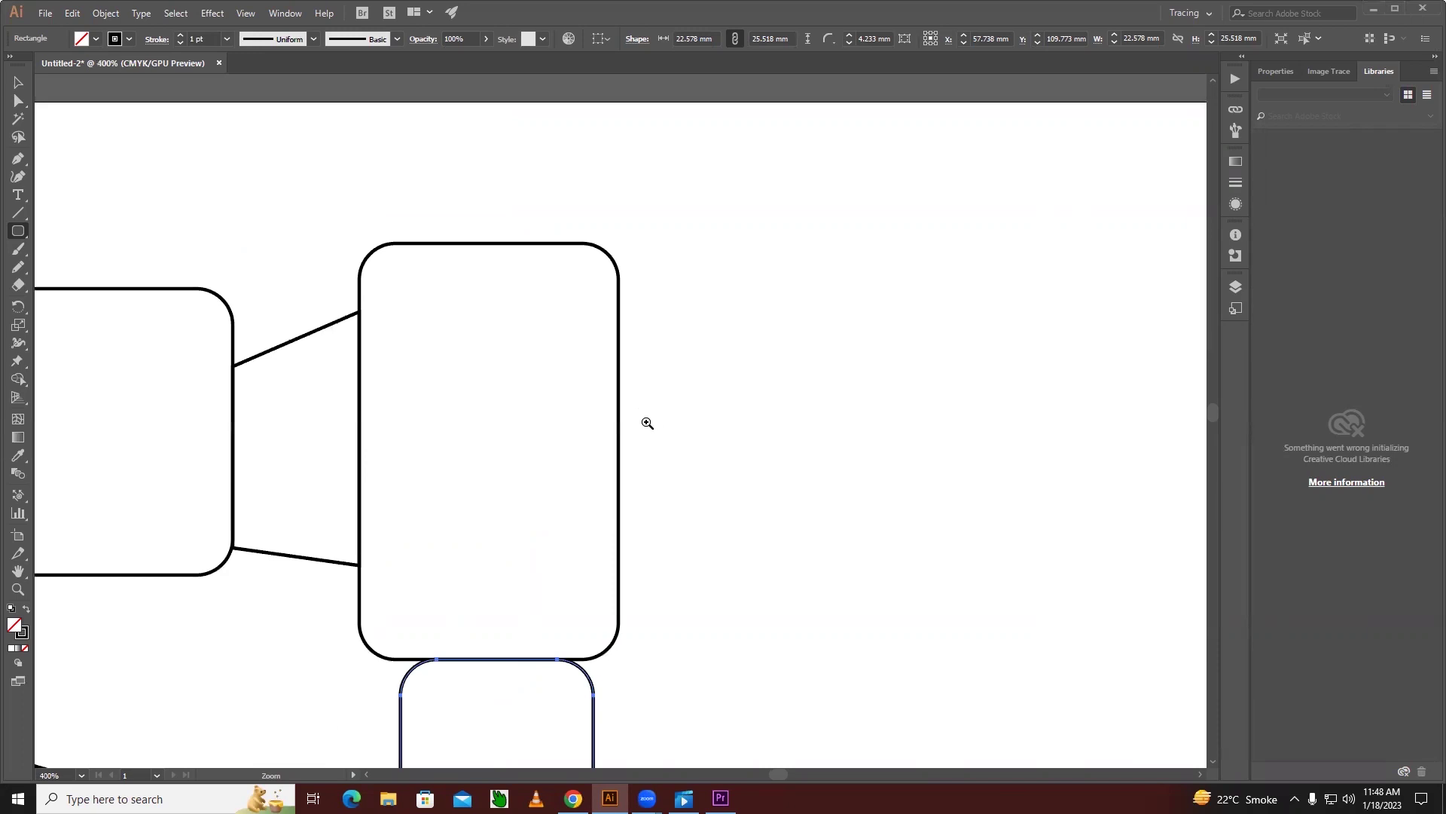
pyautogui.press('space')
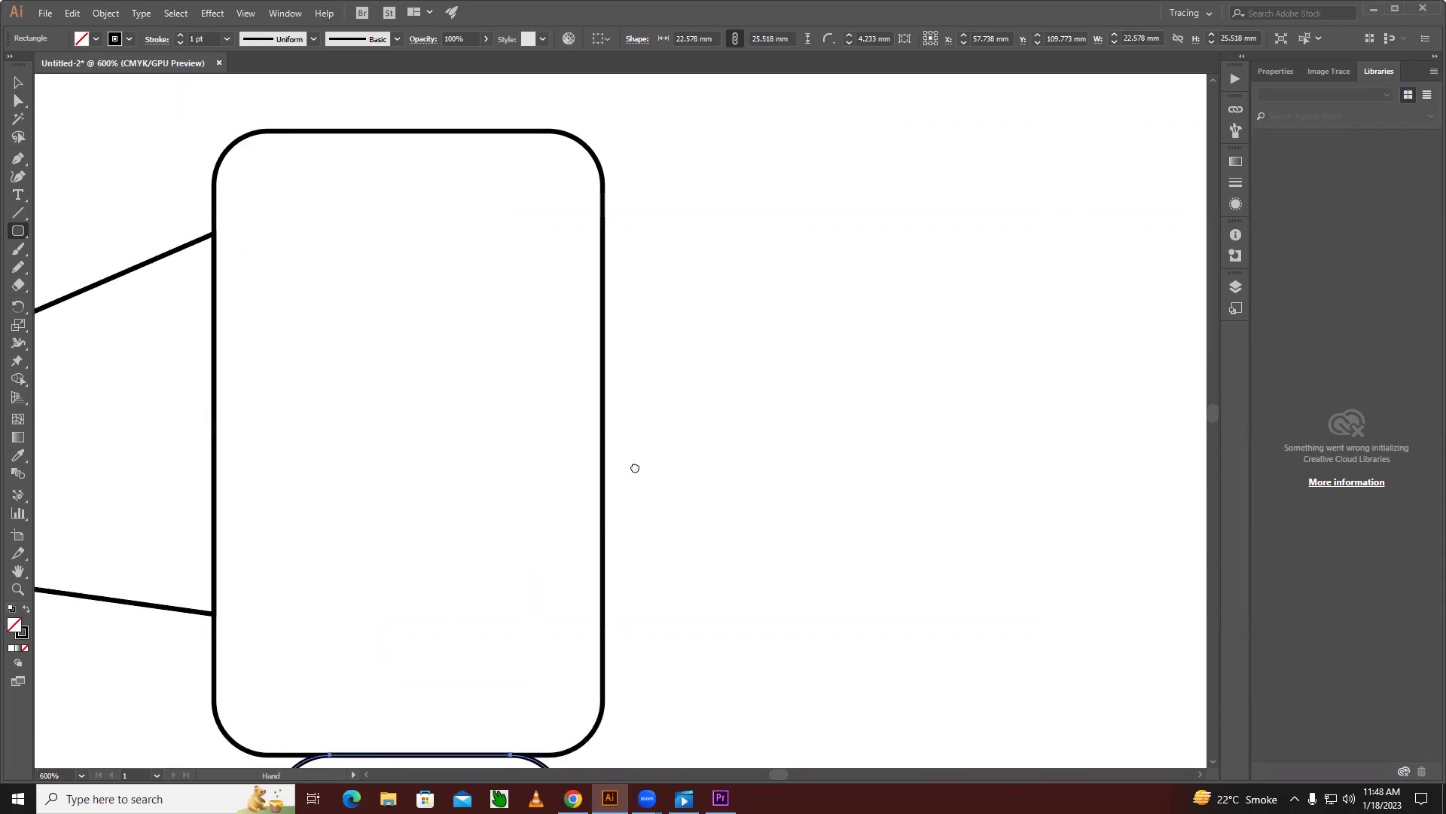
pyautogui.moveTo(632, 470); pyautogui.dragTo(639, 436)
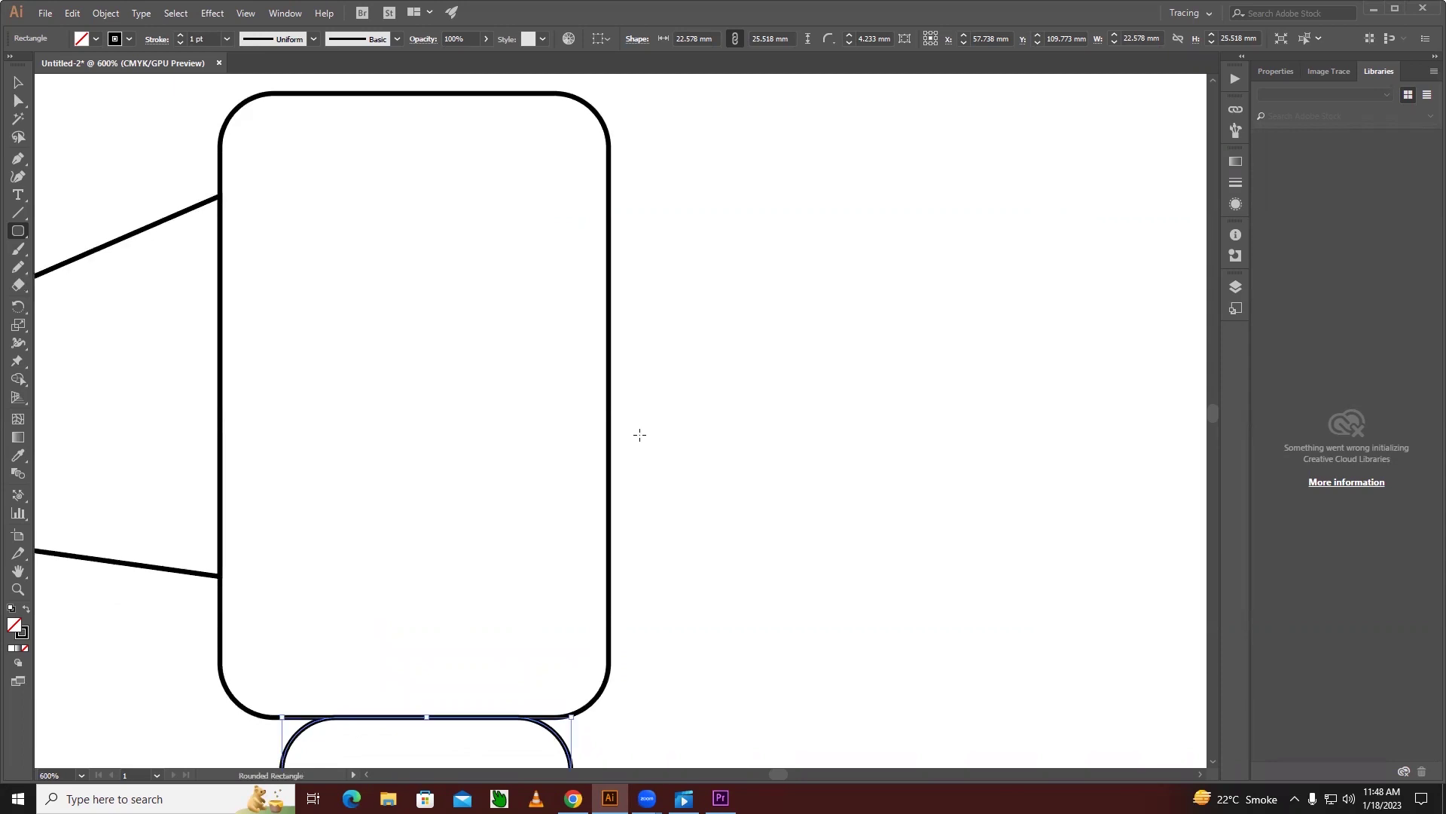
pyautogui.moveTo(610, 243)
pyautogui.mouseDown()
pyautogui.moveTo(645, 306)
pyautogui.moveTo(1022, 609)
pyautogui.mouseUp()
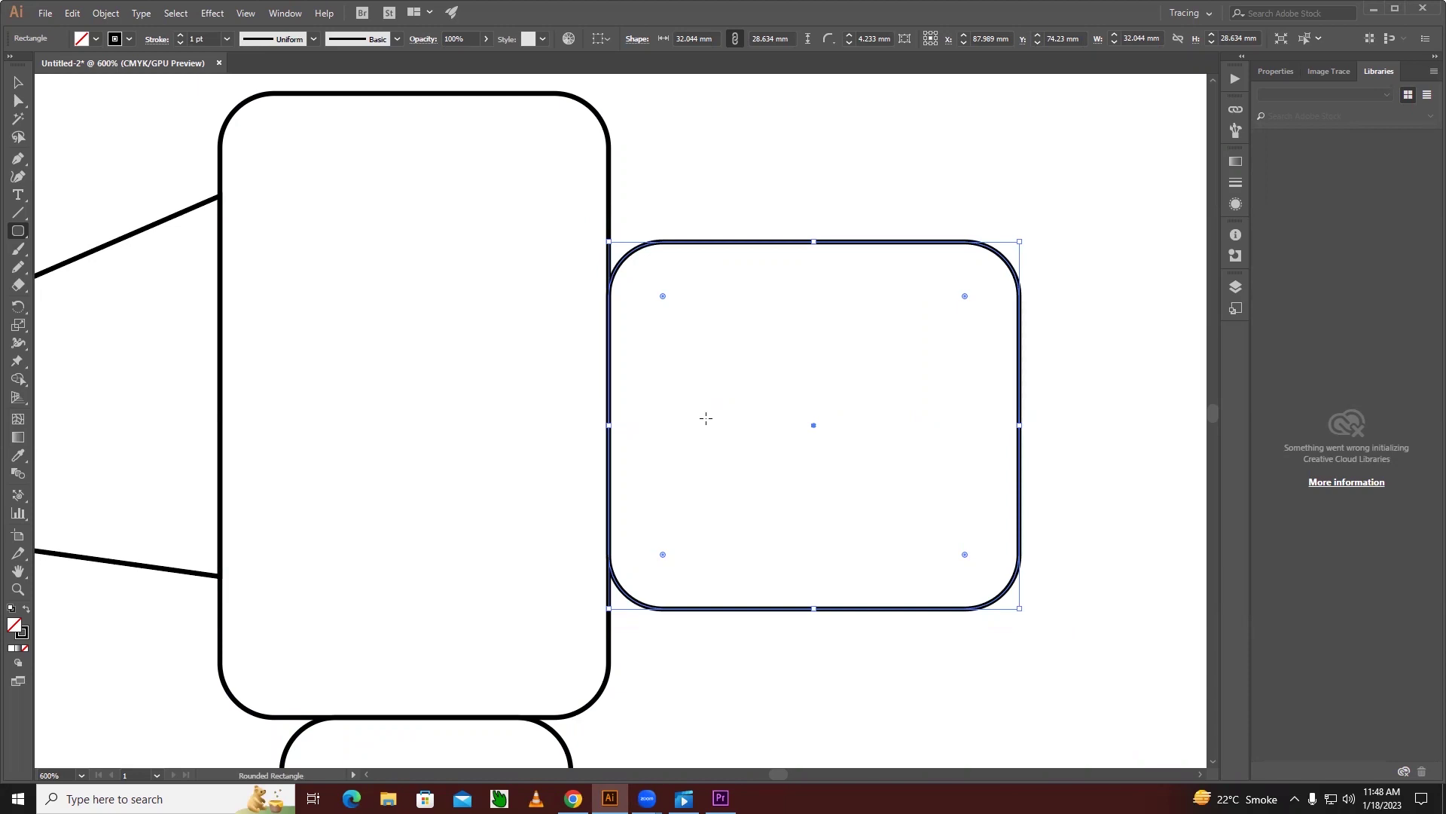
pyautogui.press('ctrl')
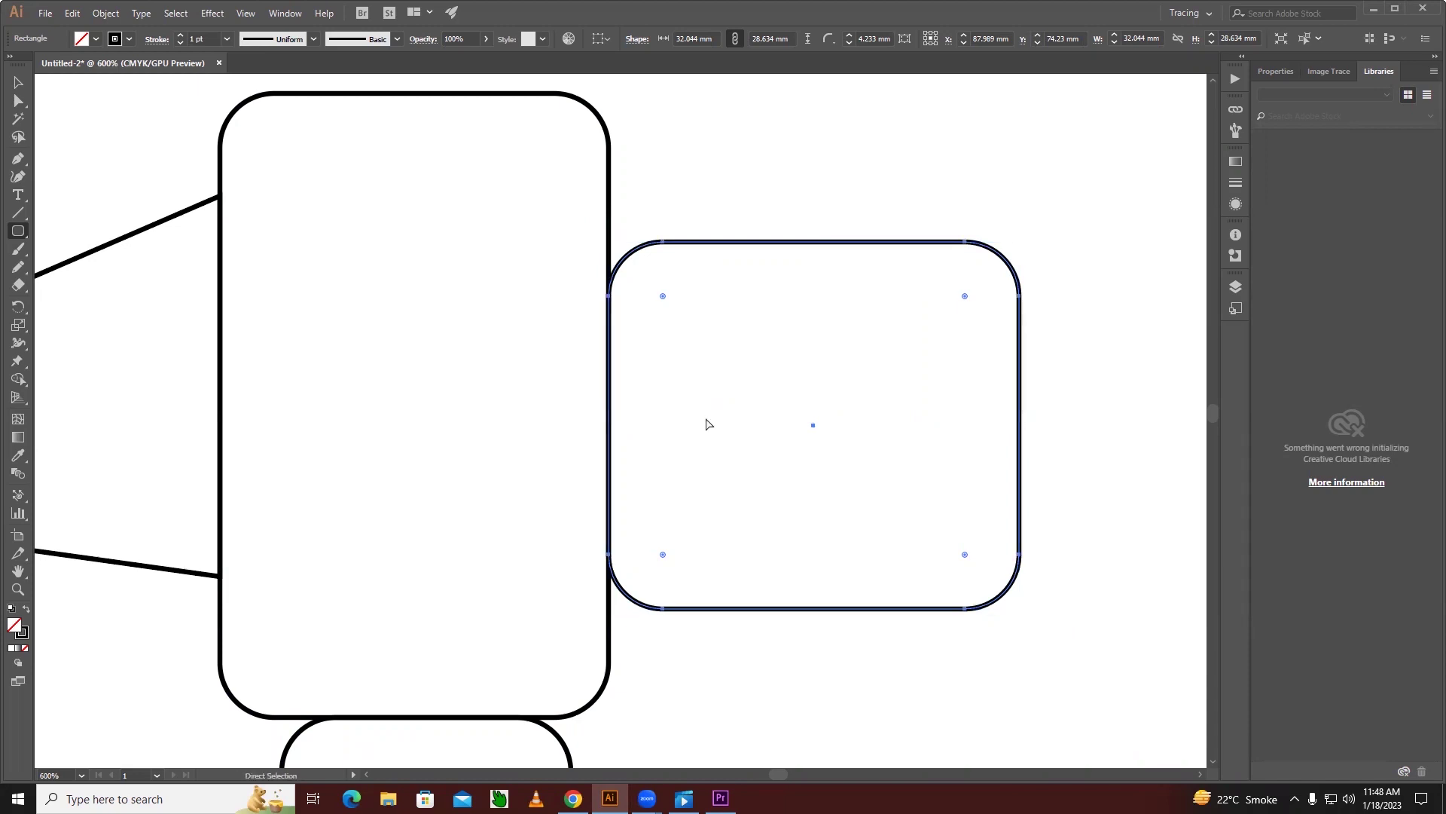
pyautogui.hotkey('ctrl', '0')
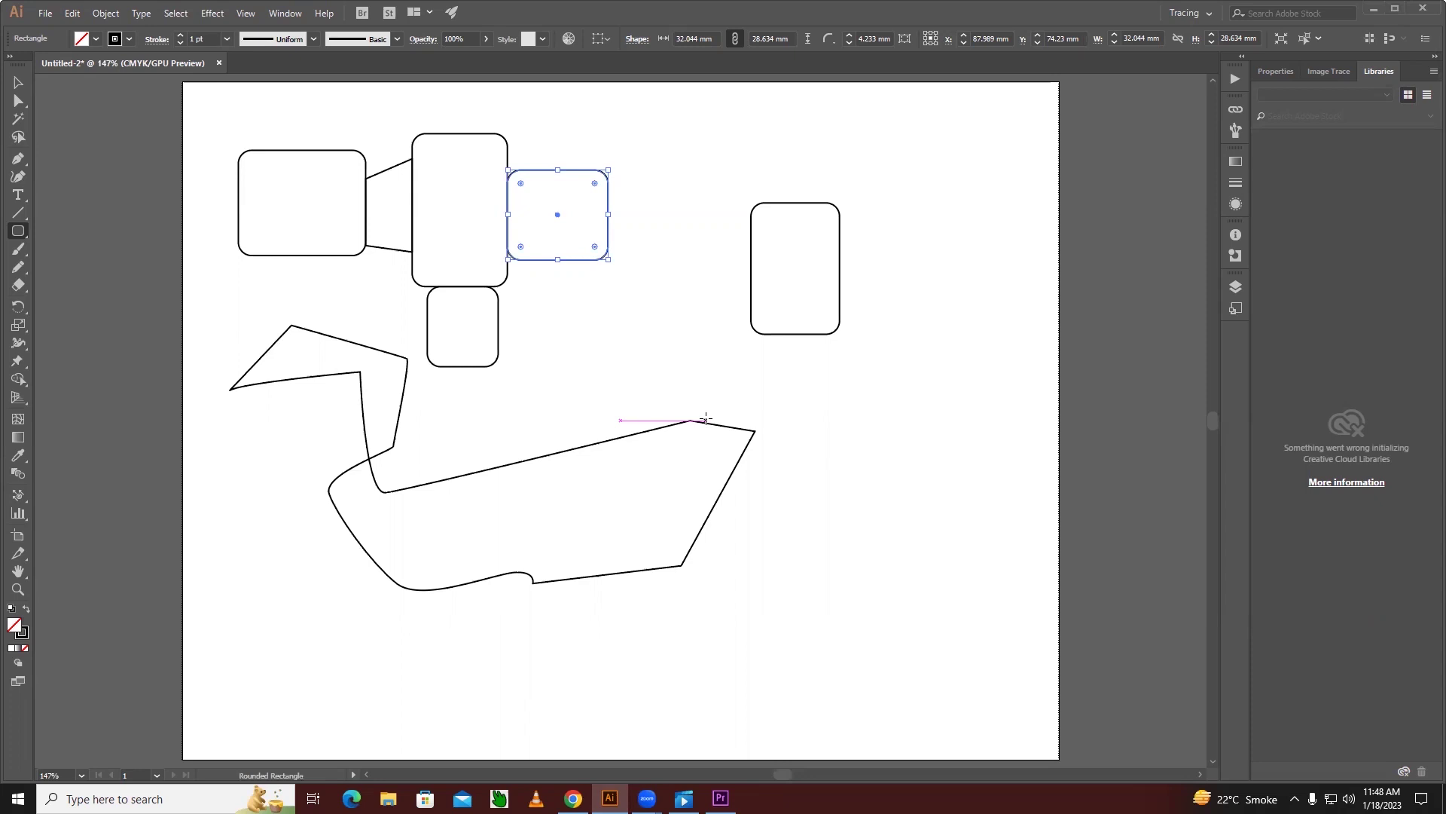
pyautogui.press('space')
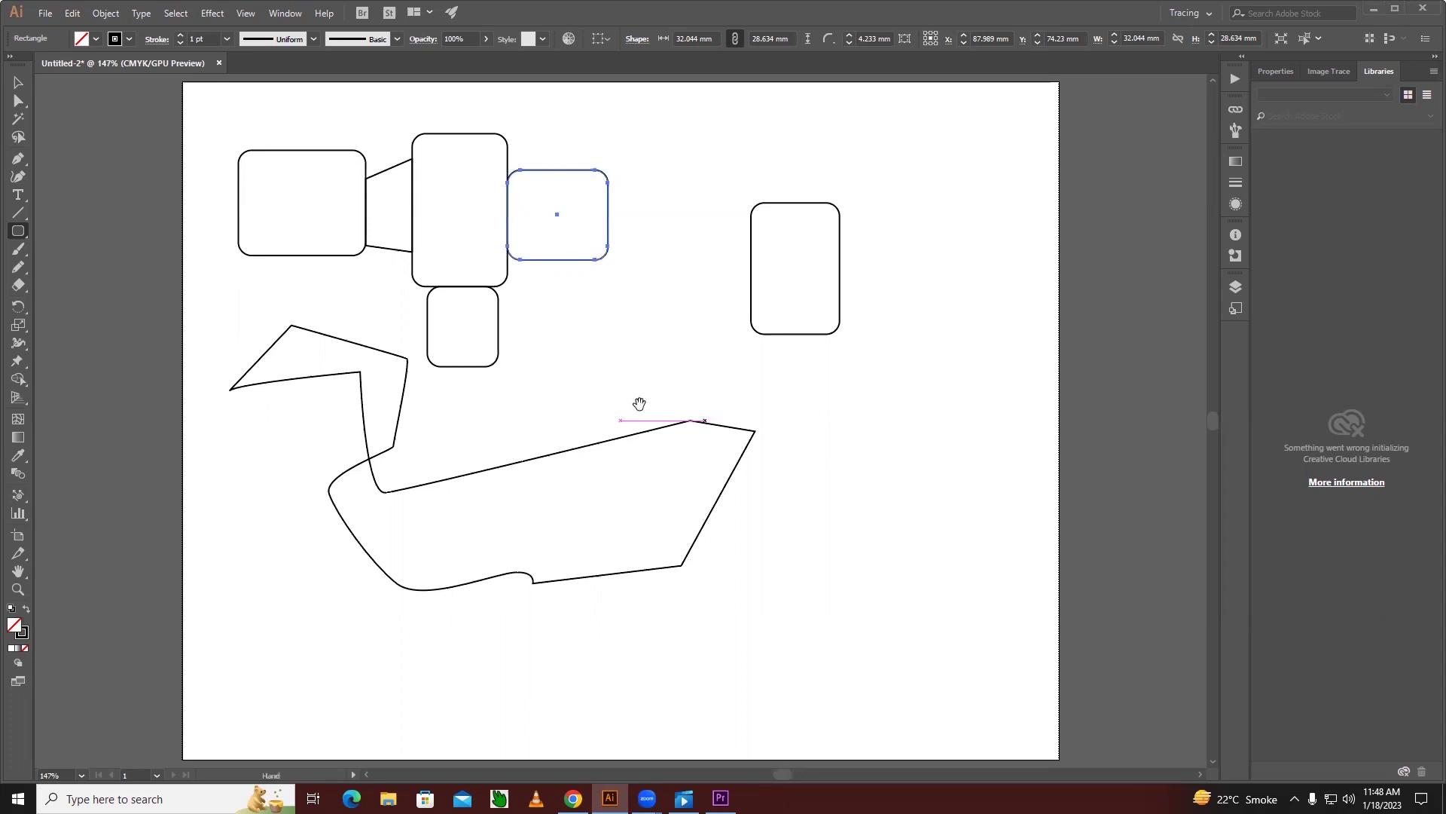
pyautogui.hotkey('ctrl', 'alt', 'space')
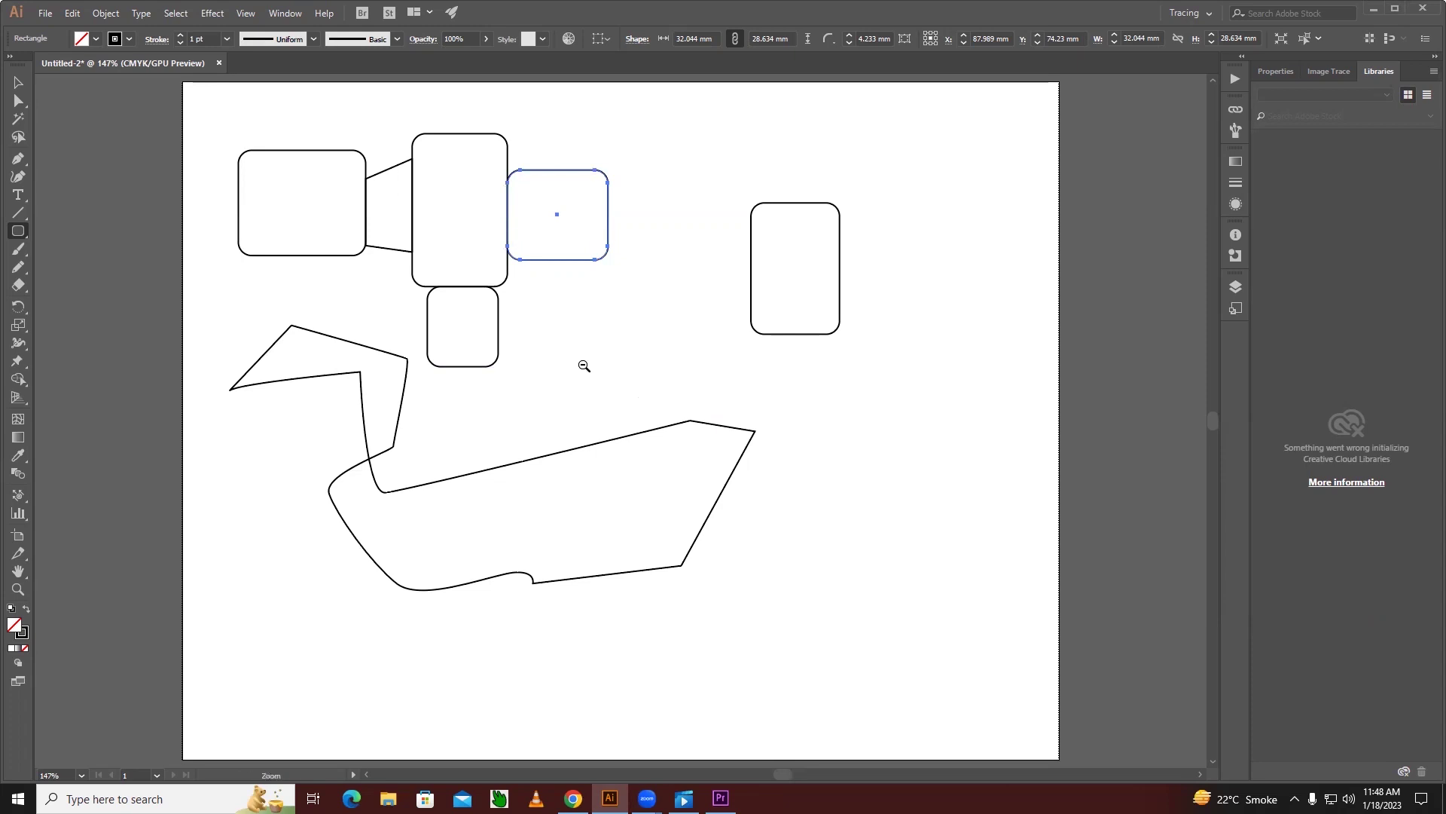